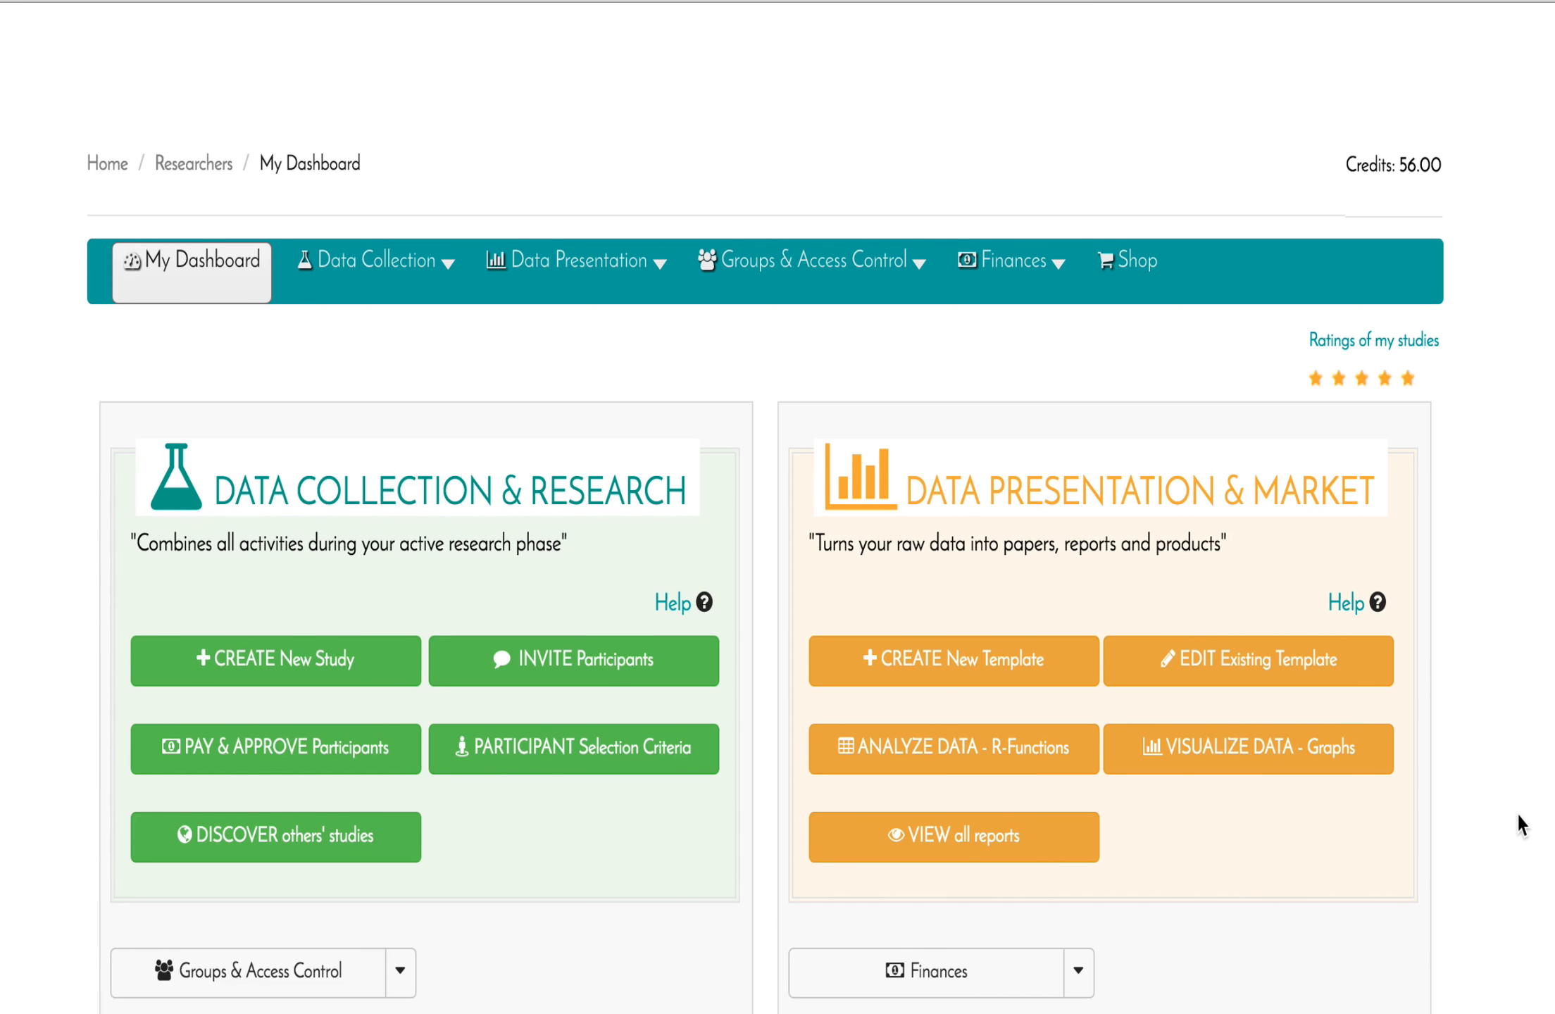
Go to INVITE Participants and start a new blank newsletter from the Newsletter toolbar.
{"action": "scroll", "coordinate": [1521, 824], "scroll_direction": "down", "scroll_amount": 1}
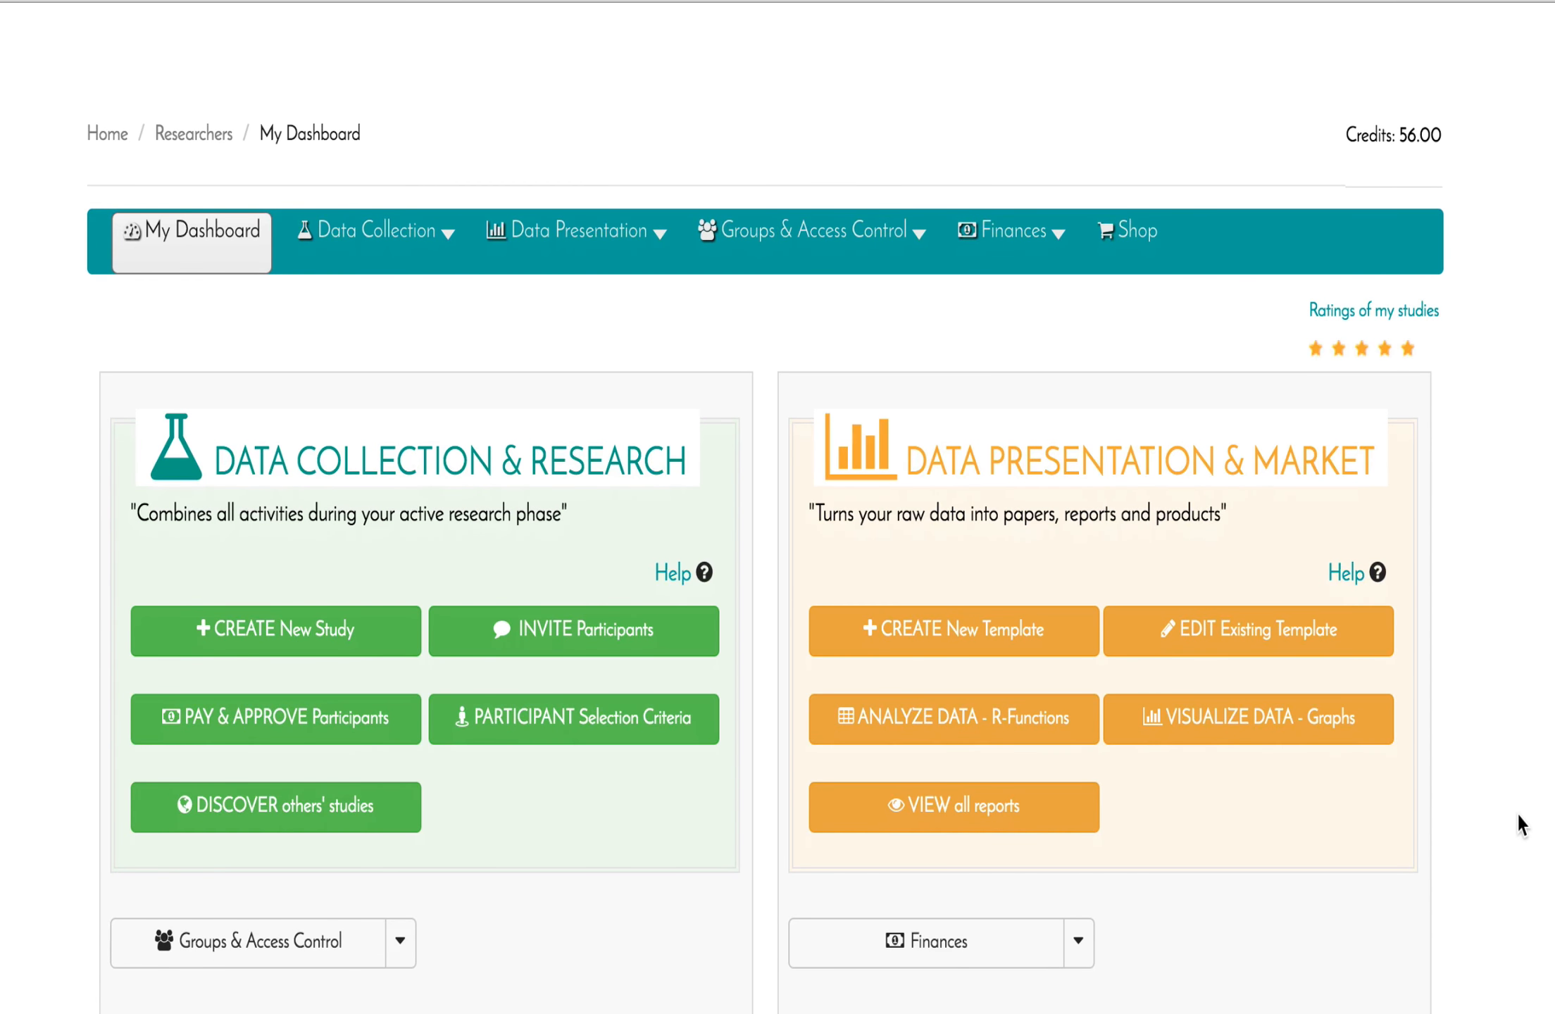
{"action": "scroll", "coordinate": [1521, 824], "scroll_direction": "down", "scroll_amount": 8}
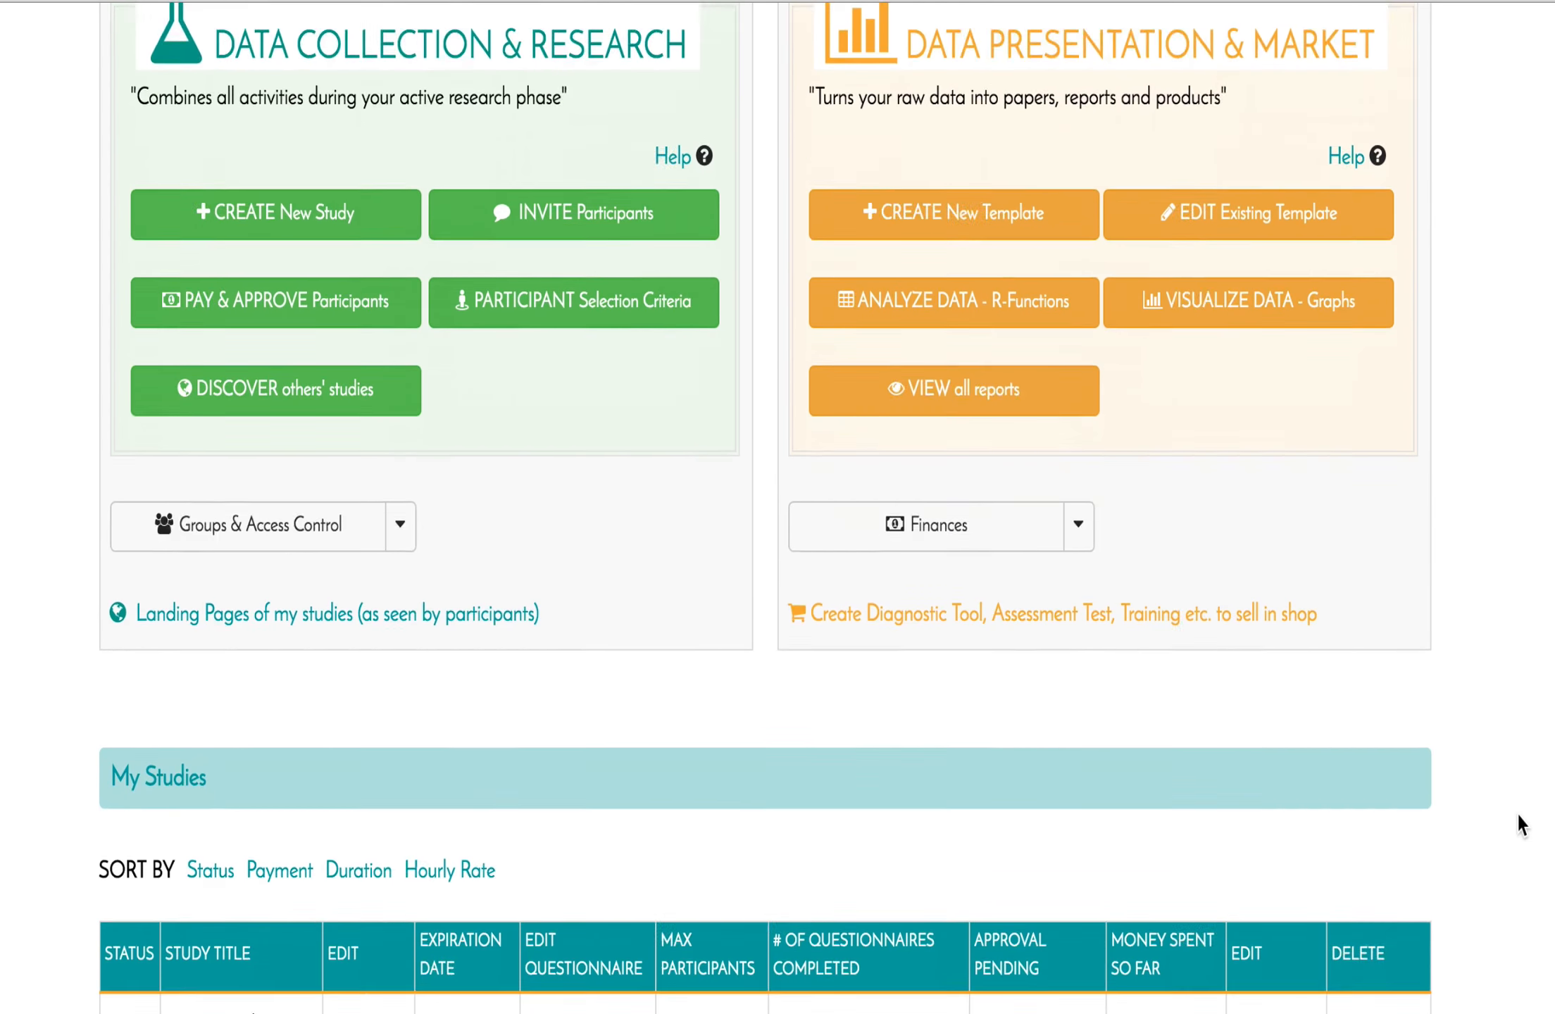
{"action": "scroll", "coordinate": [1521, 823], "scroll_direction": "down", "scroll_amount": 1}
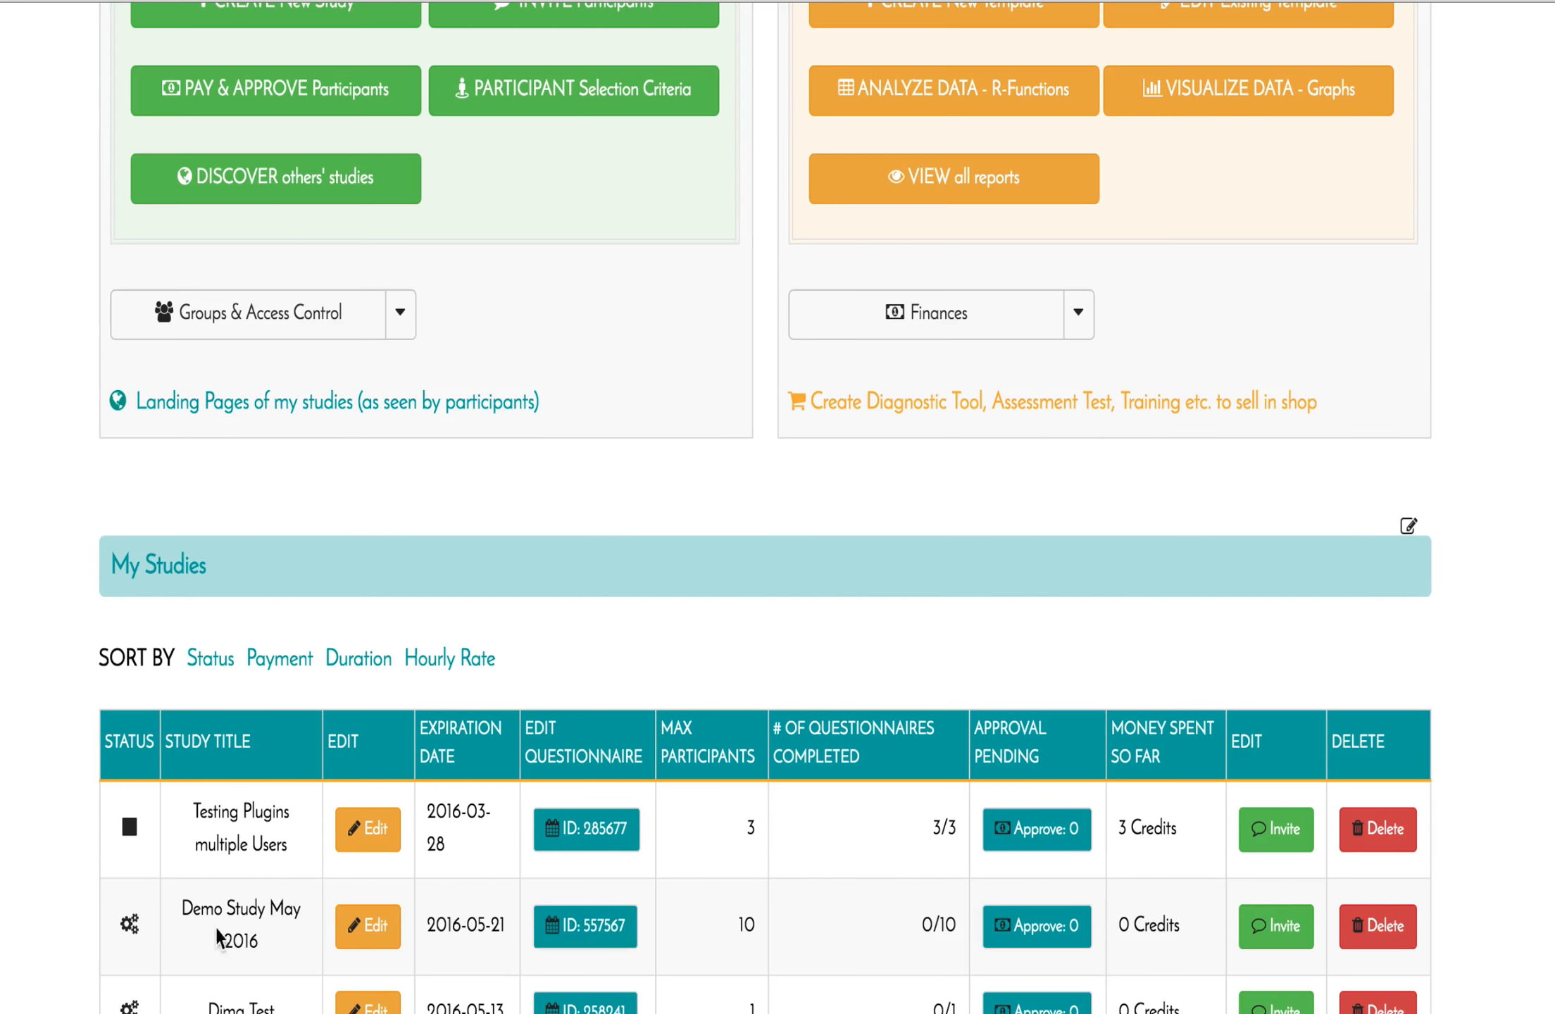
{"action": "scroll", "coordinate": [239, 943], "scroll_direction": "down", "scroll_amount": 3}
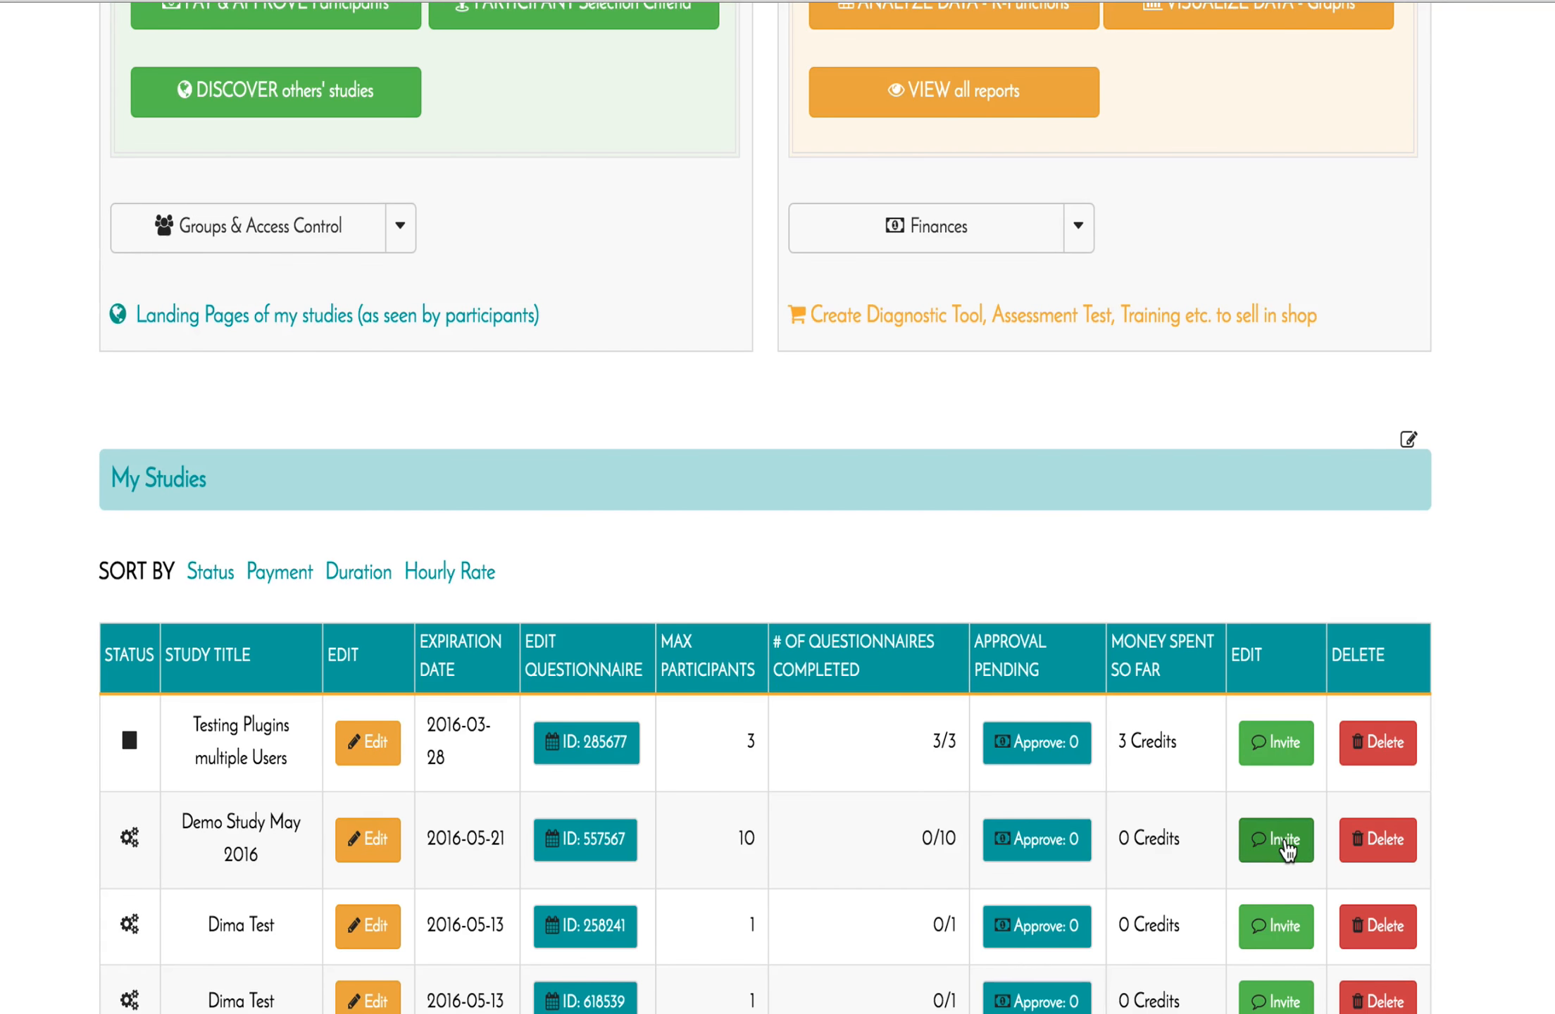
{"action": "scroll", "coordinate": [1528, 653], "scroll_direction": "up", "scroll_amount": 6}
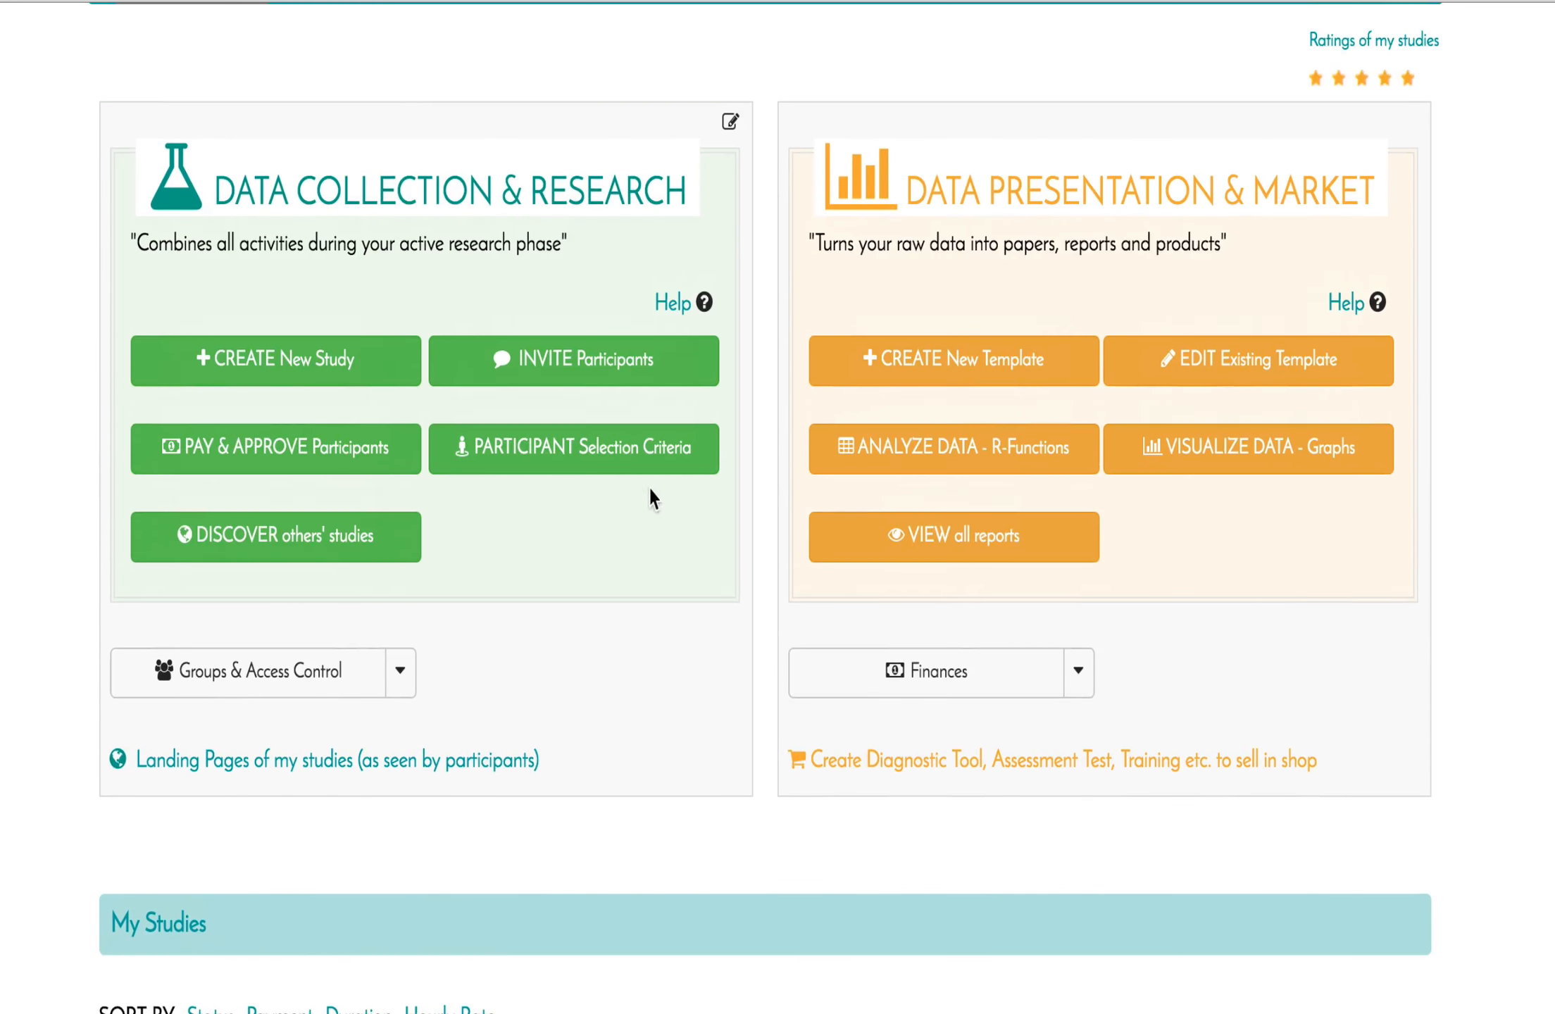
{"action": "left_click", "coordinate": [580, 361]}
{"action": "left_click", "coordinate": [578, 375]}
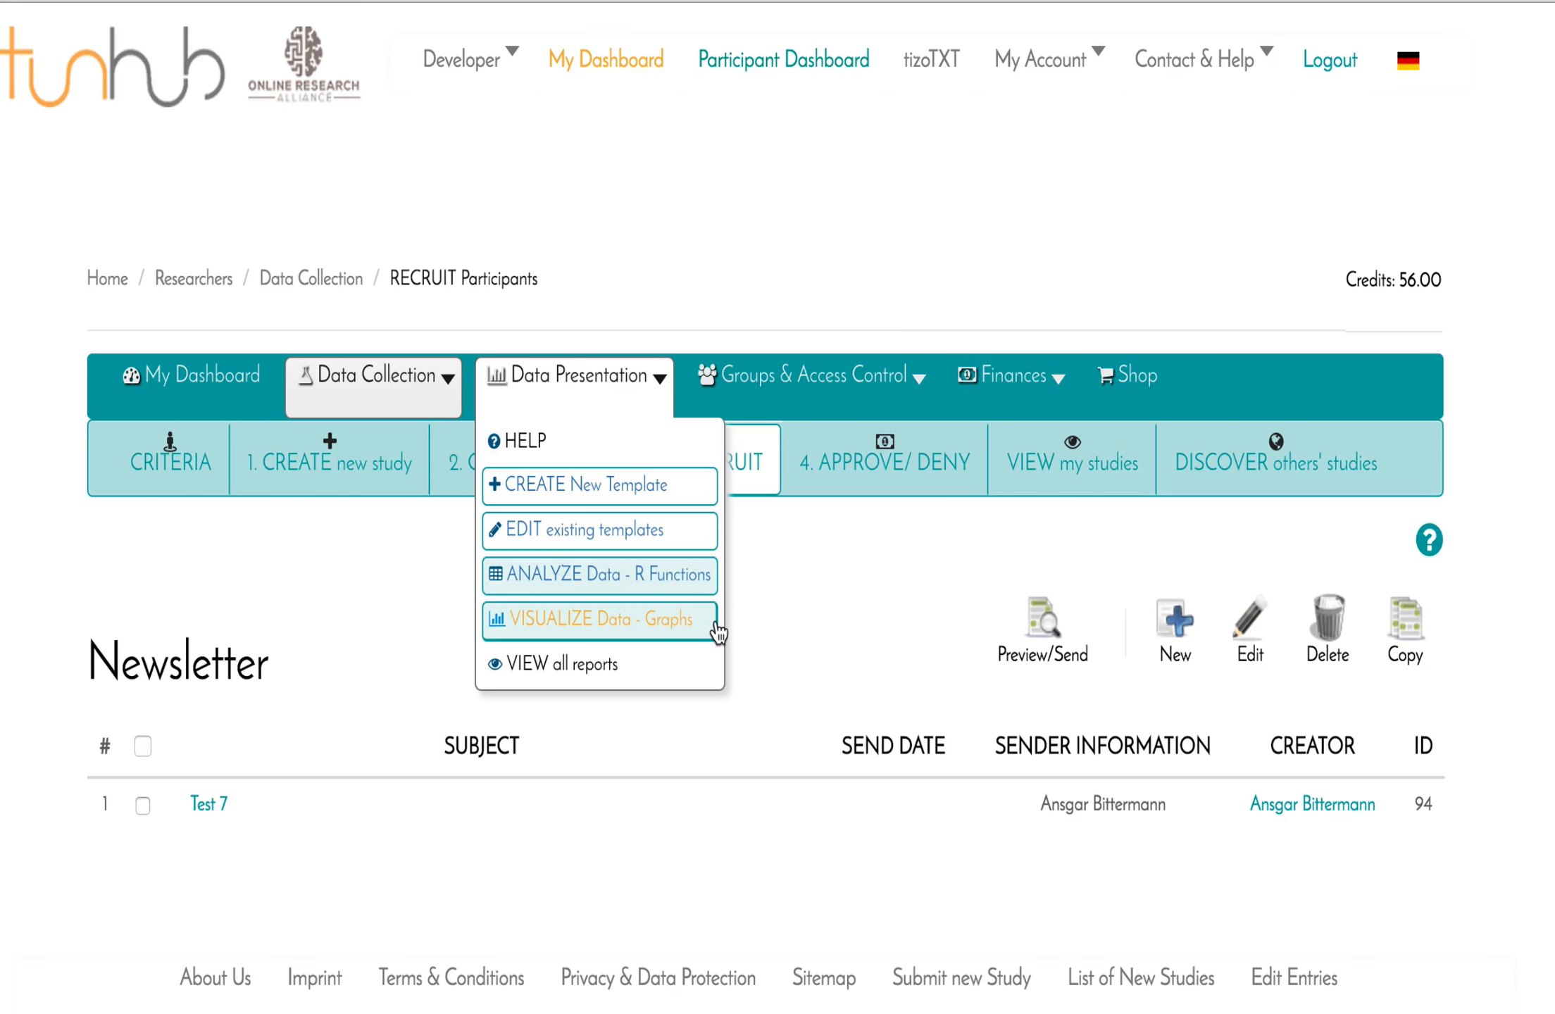
{"action": "left_click", "coordinate": [792, 717]}
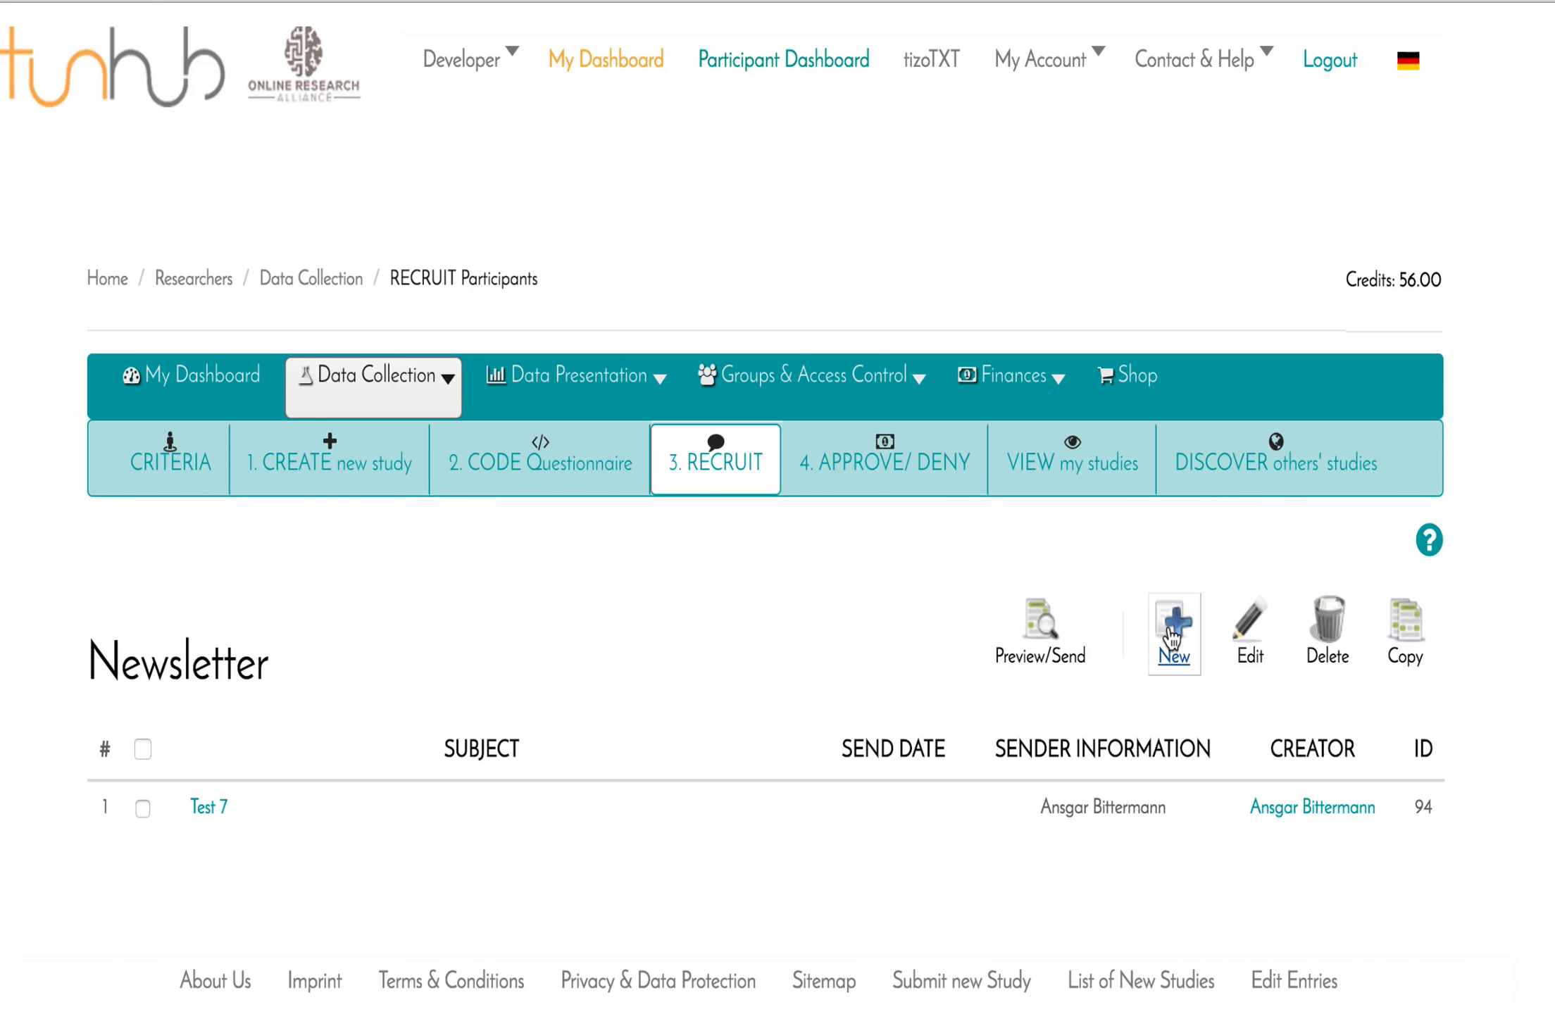
{"action": "left_click", "coordinate": [1171, 637]}
Set Department of Experimental Psychology (UR) to No and My Research Group (PP) to Yes.
{"action": "scroll", "coordinate": [1546, 810], "scroll_direction": "down", "scroll_amount": 3}
{"action": "scroll", "coordinate": [1546, 810], "scroll_direction": "down", "scroll_amount": 5}
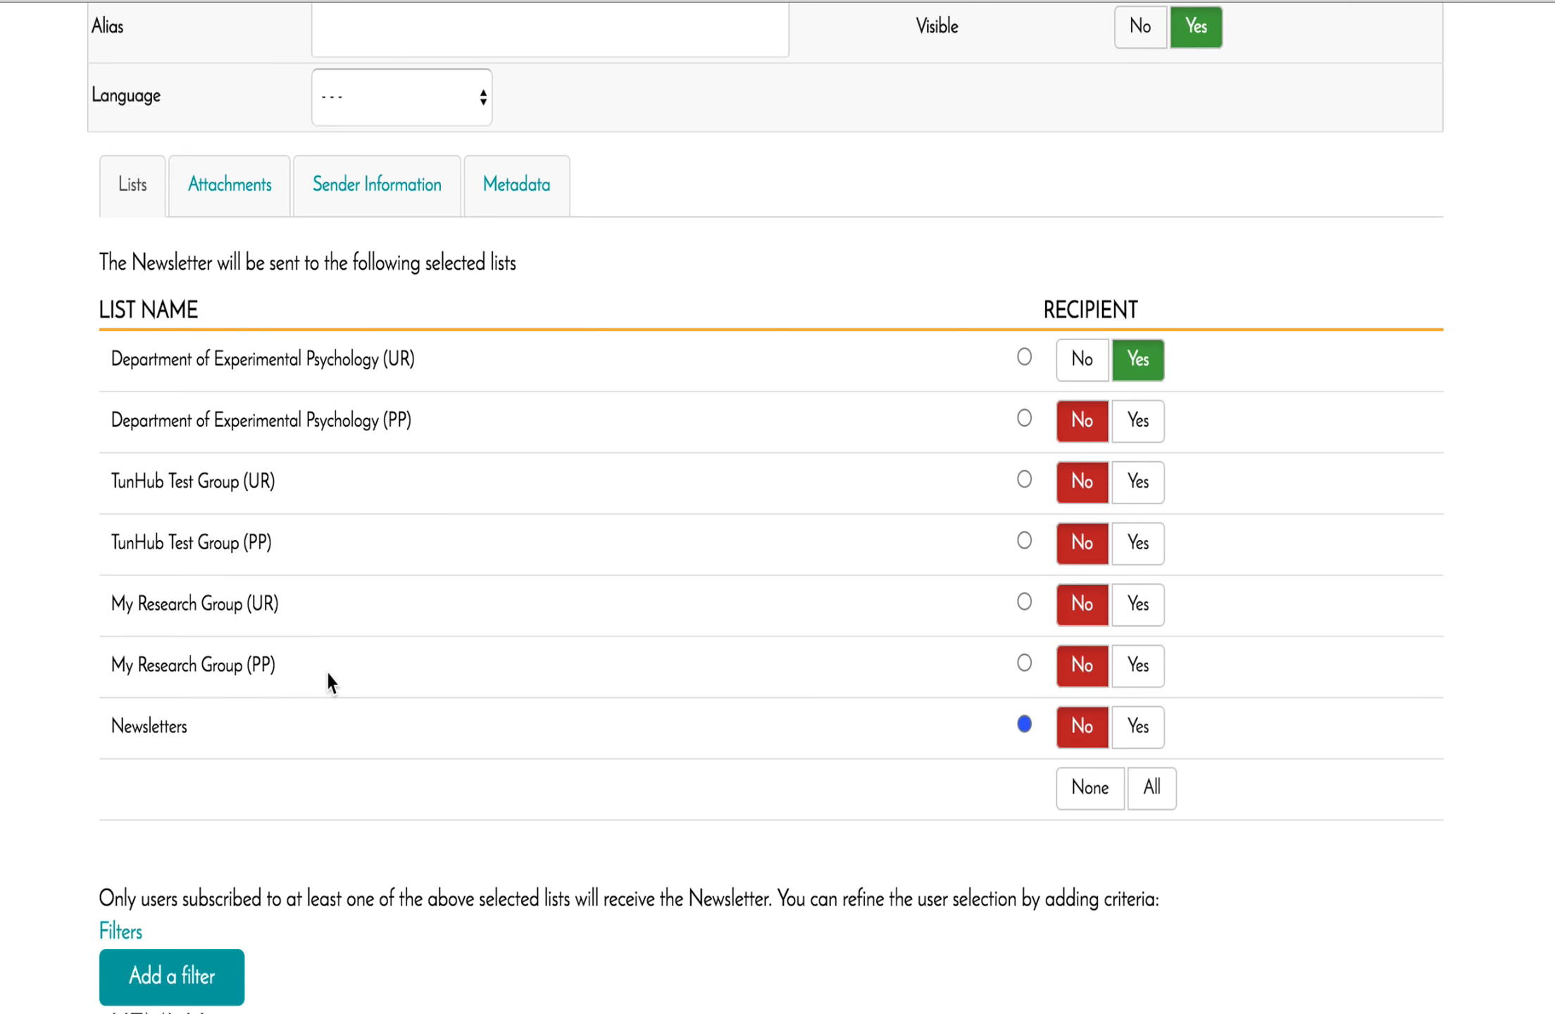
{"action": "scroll", "coordinate": [329, 679], "scroll_direction": "up", "scroll_amount": 3}
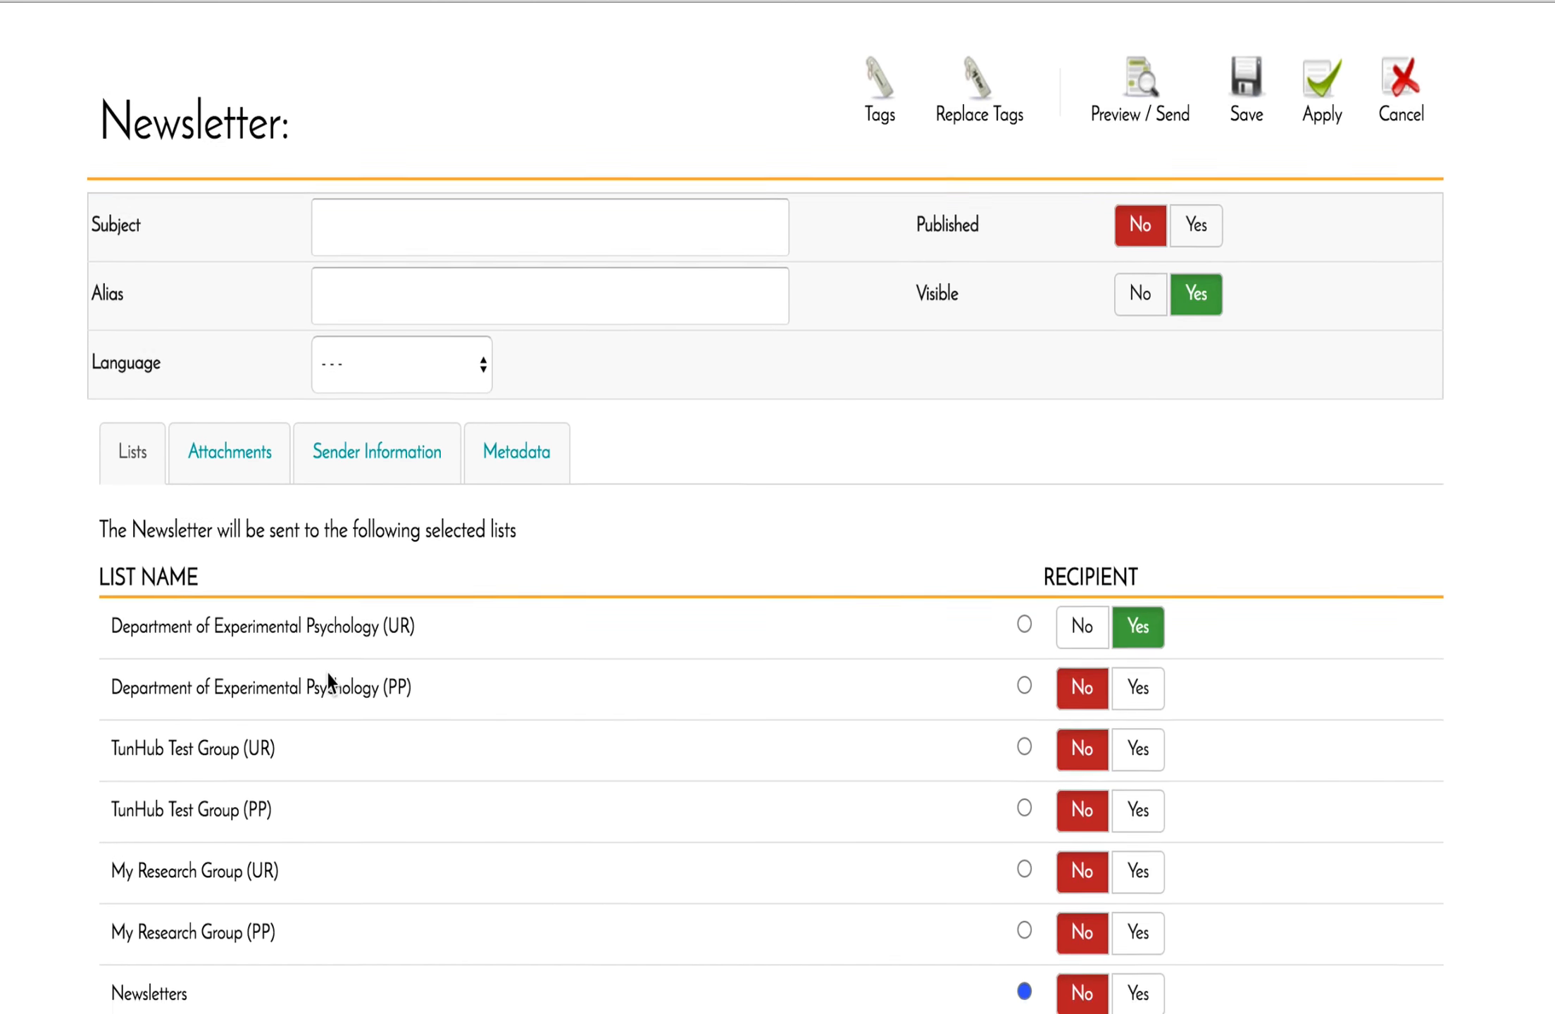
{"action": "scroll", "coordinate": [326, 669], "scroll_direction": "down", "scroll_amount": 3}
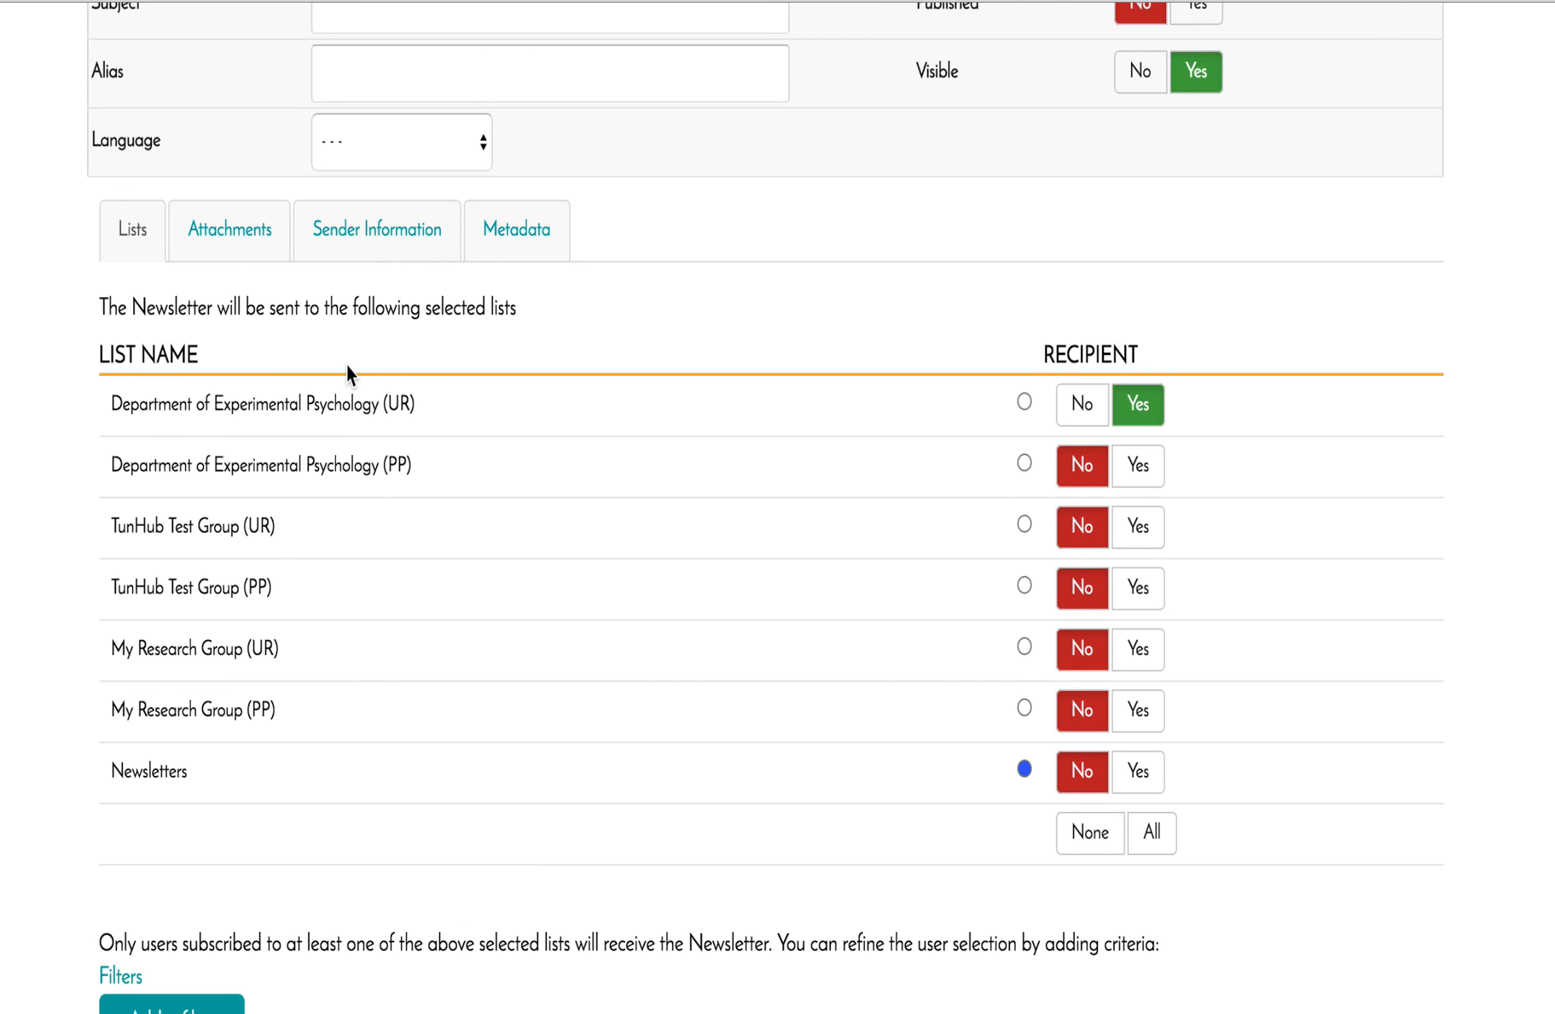
{"action": "left_click", "coordinate": [1089, 415]}
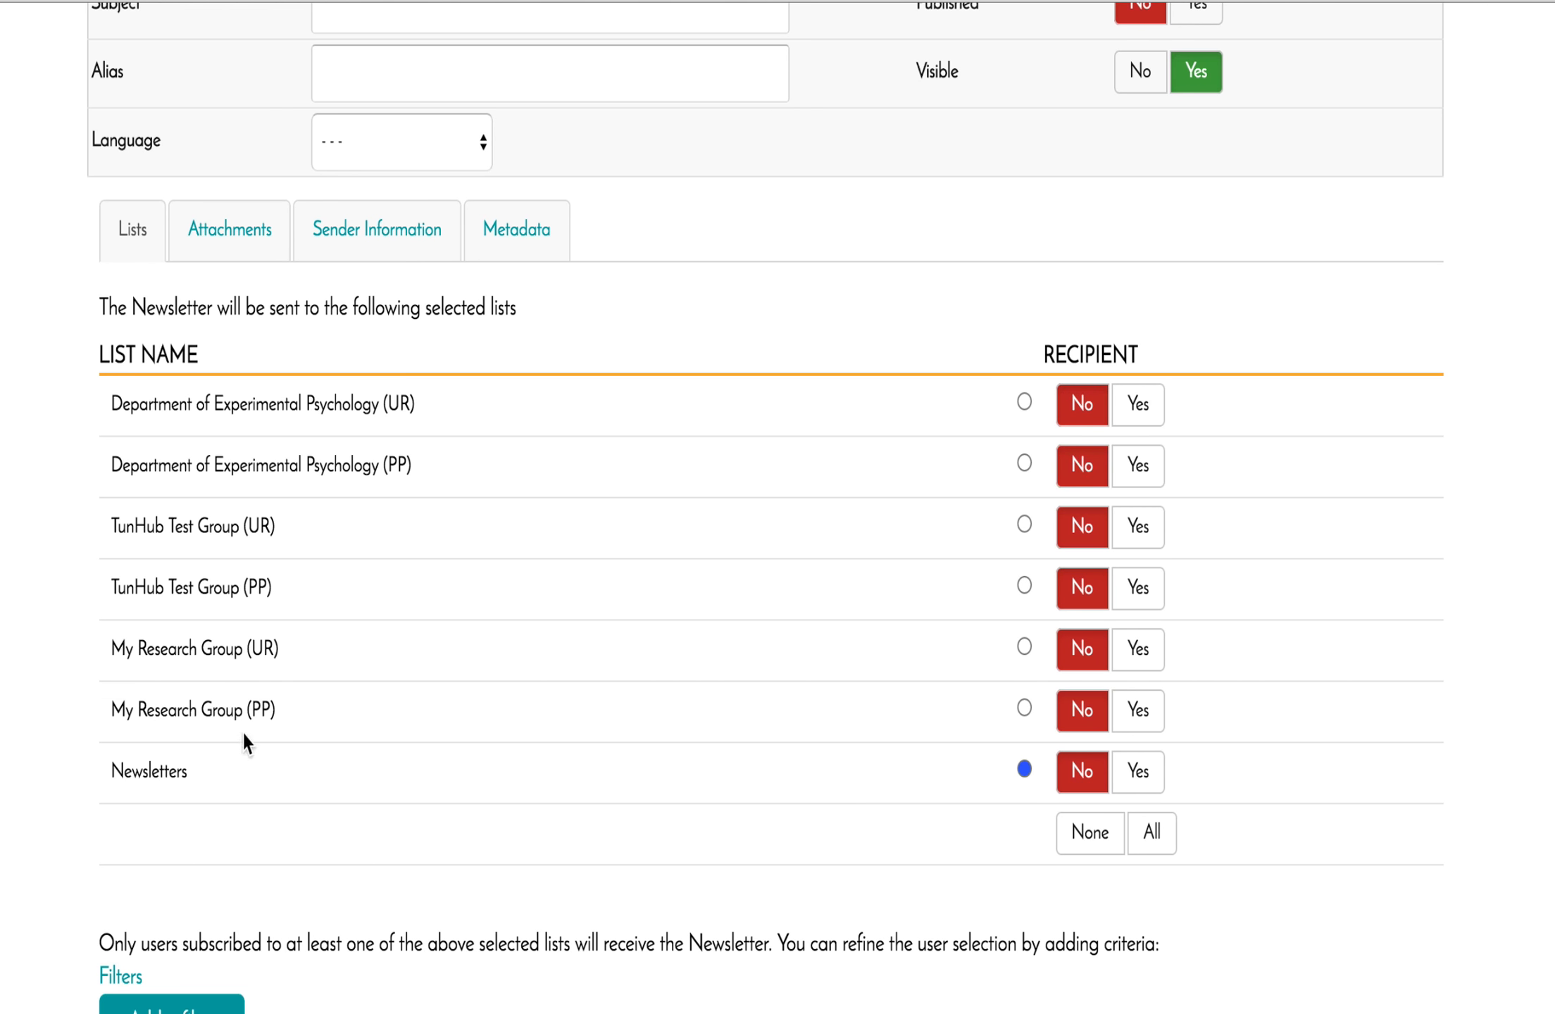
{"action": "left_click", "coordinate": [1145, 711]}
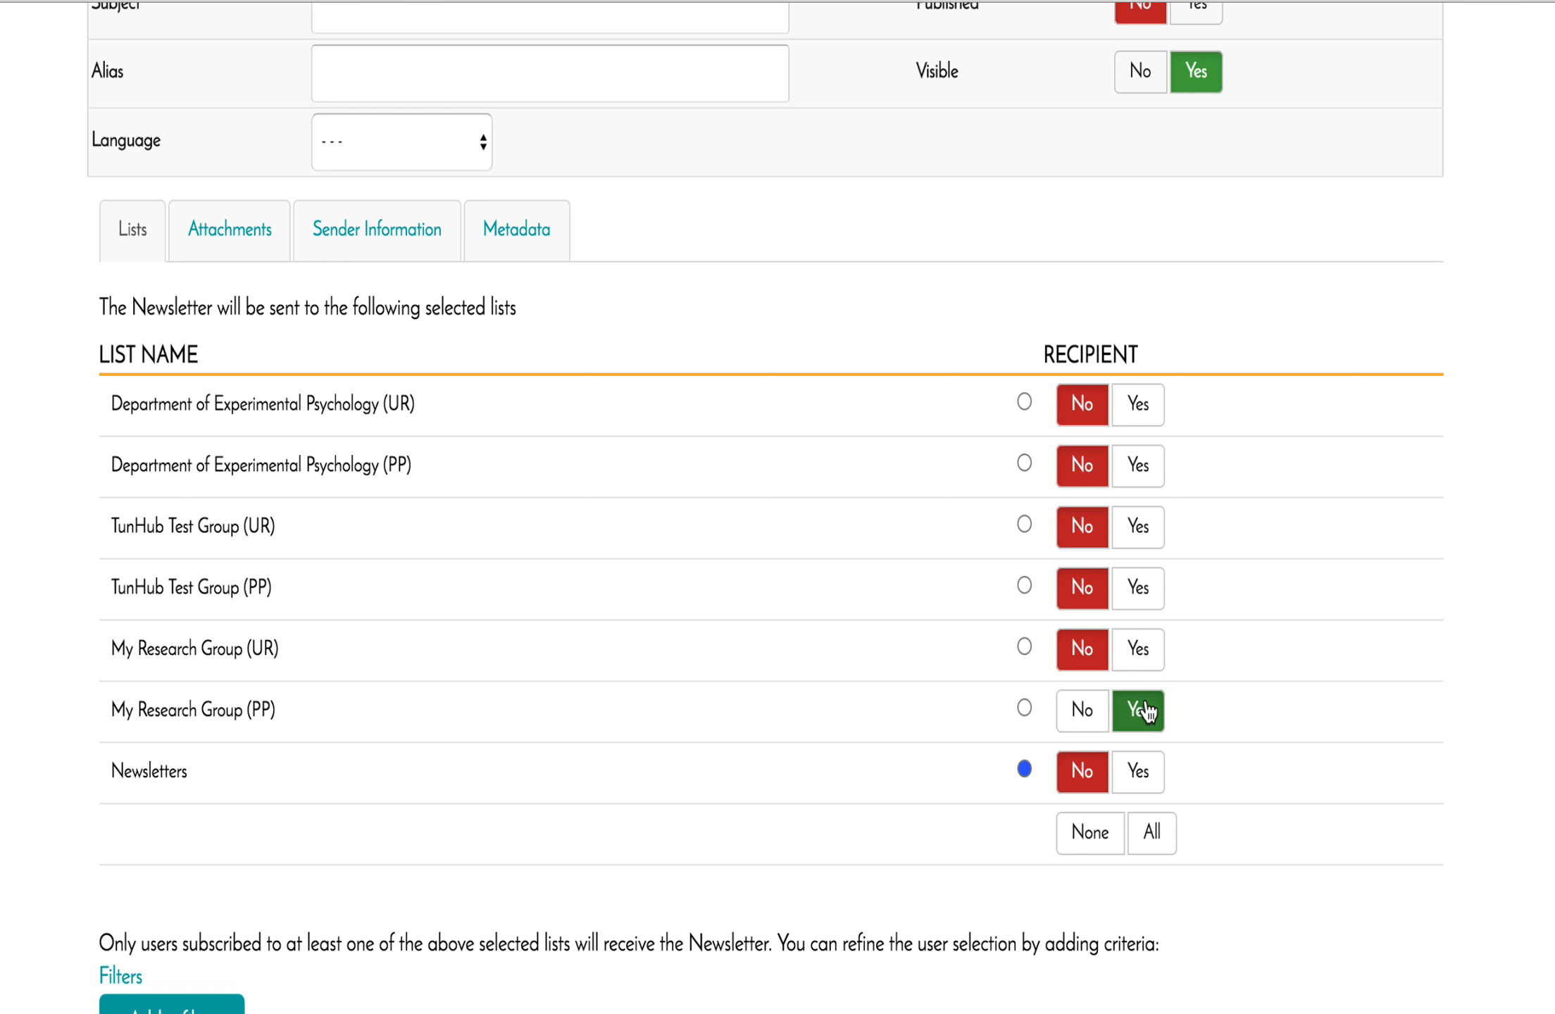
{"action": "mouse_move", "coordinate": [257, 651]}
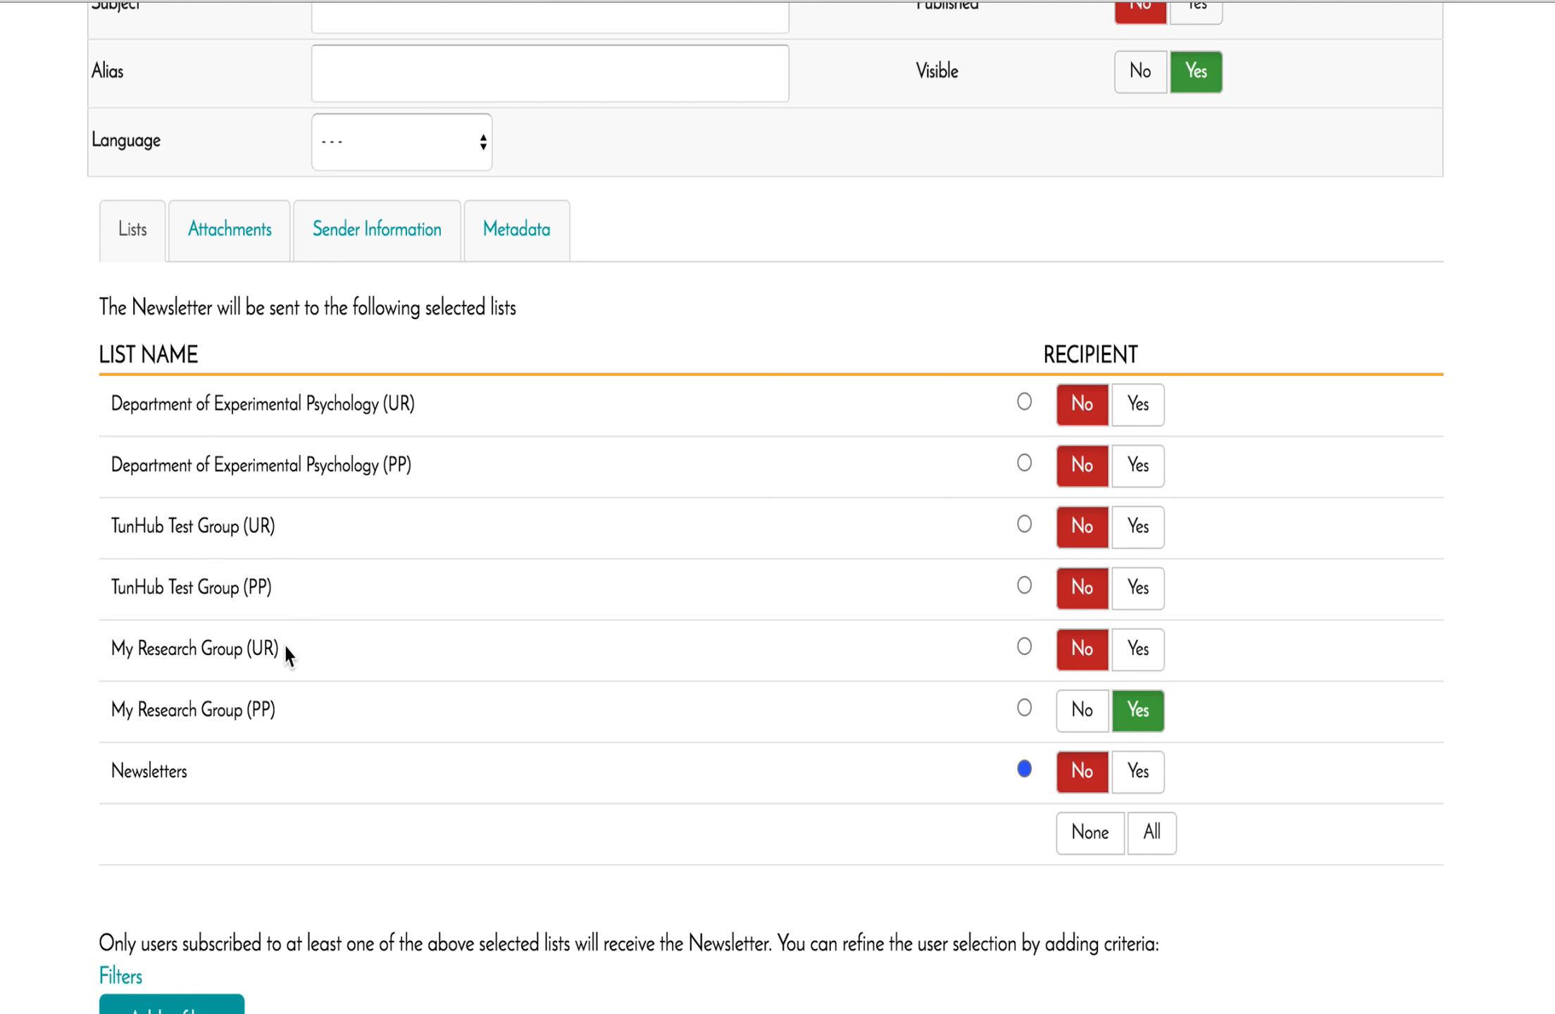
{"action": "left_click", "coordinate": [1145, 650]}
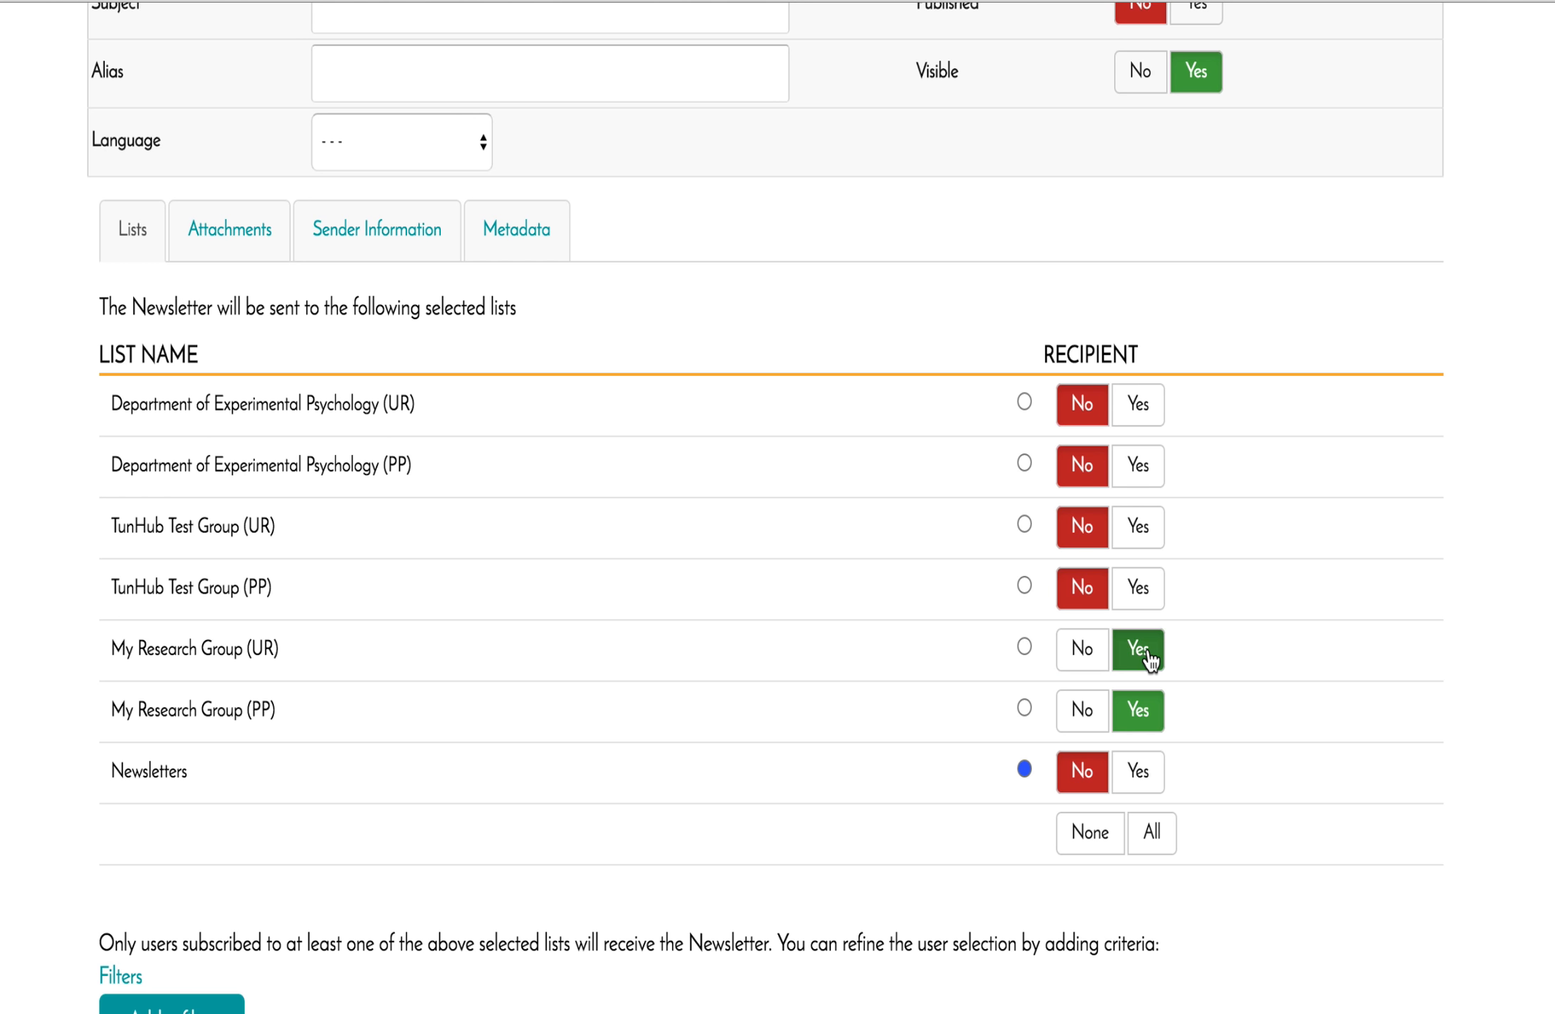
{"action": "left_click", "coordinate": [1077, 653]}
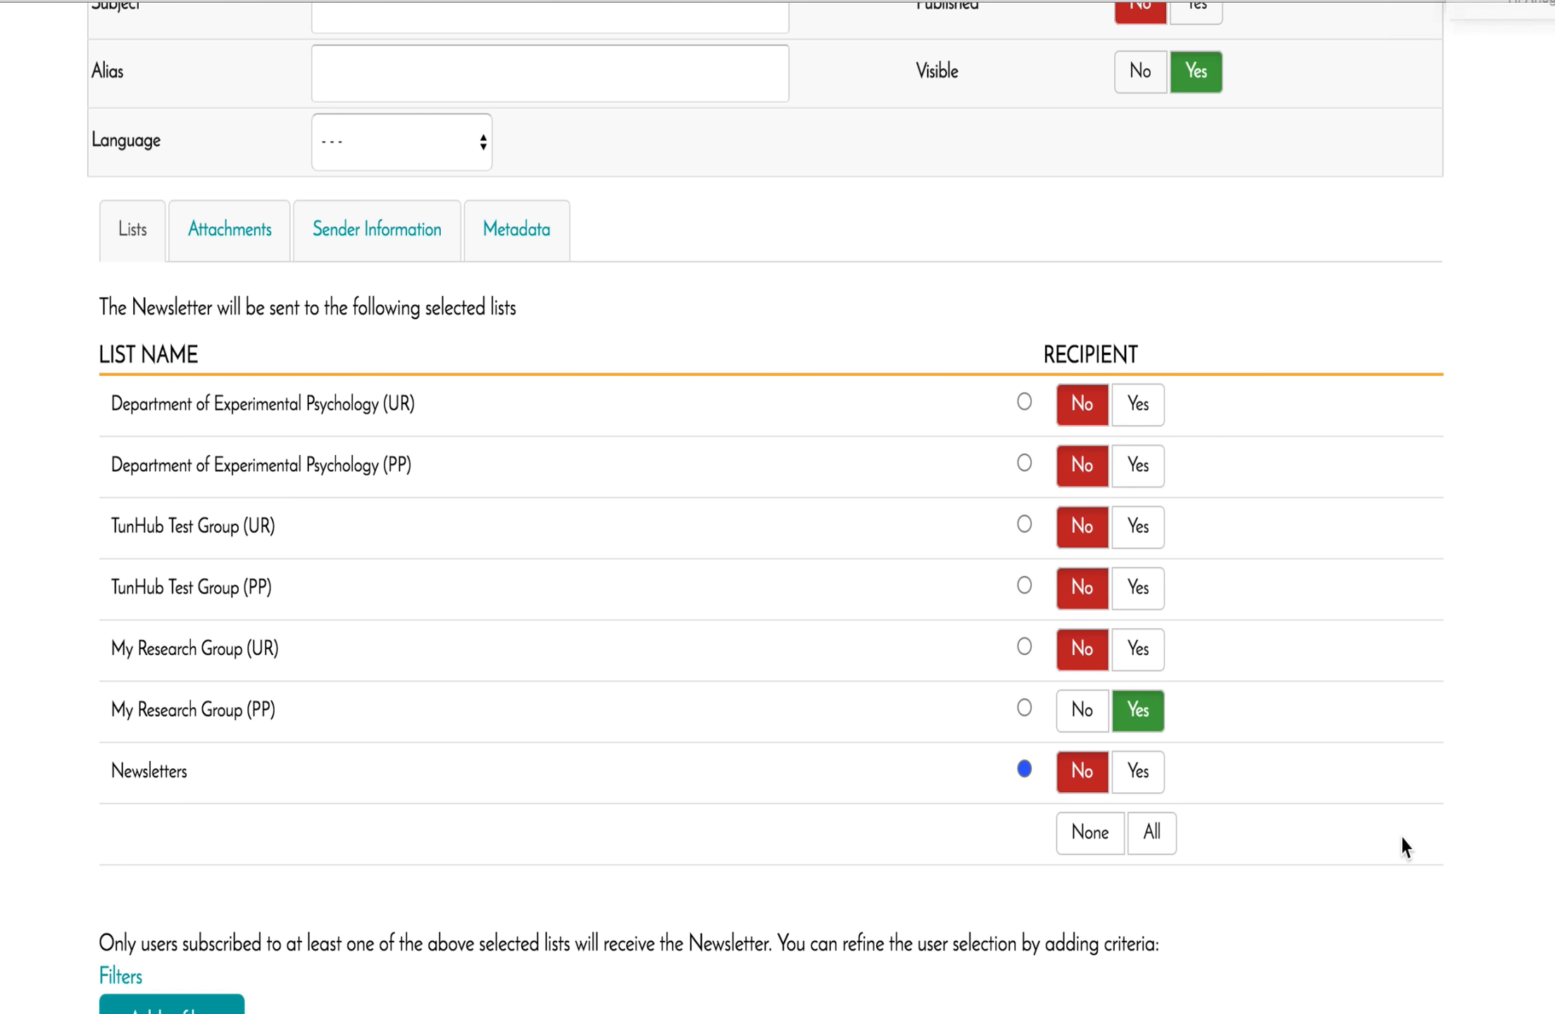
{"action": "scroll", "coordinate": [1401, 841], "scroll_direction": "down", "scroll_amount": 5}
{"action": "scroll", "coordinate": [1402, 838], "scroll_direction": "down", "scroll_amount": 8}
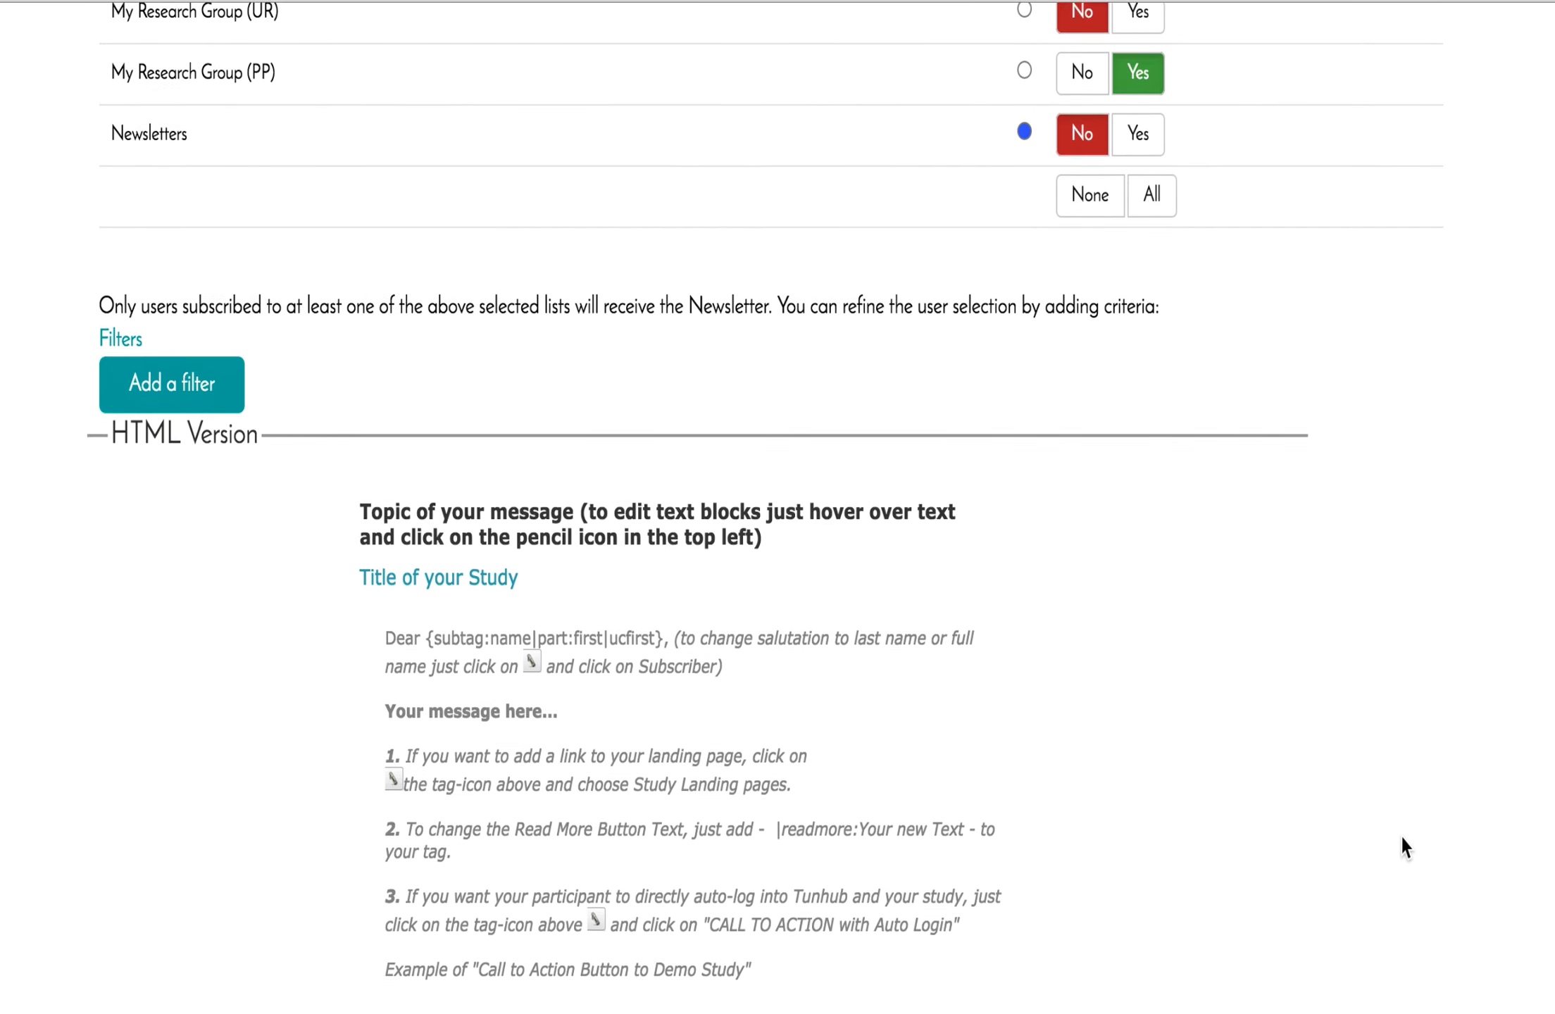
{"action": "scroll", "coordinate": [1401, 838], "scroll_direction": "up", "scroll_amount": 2}
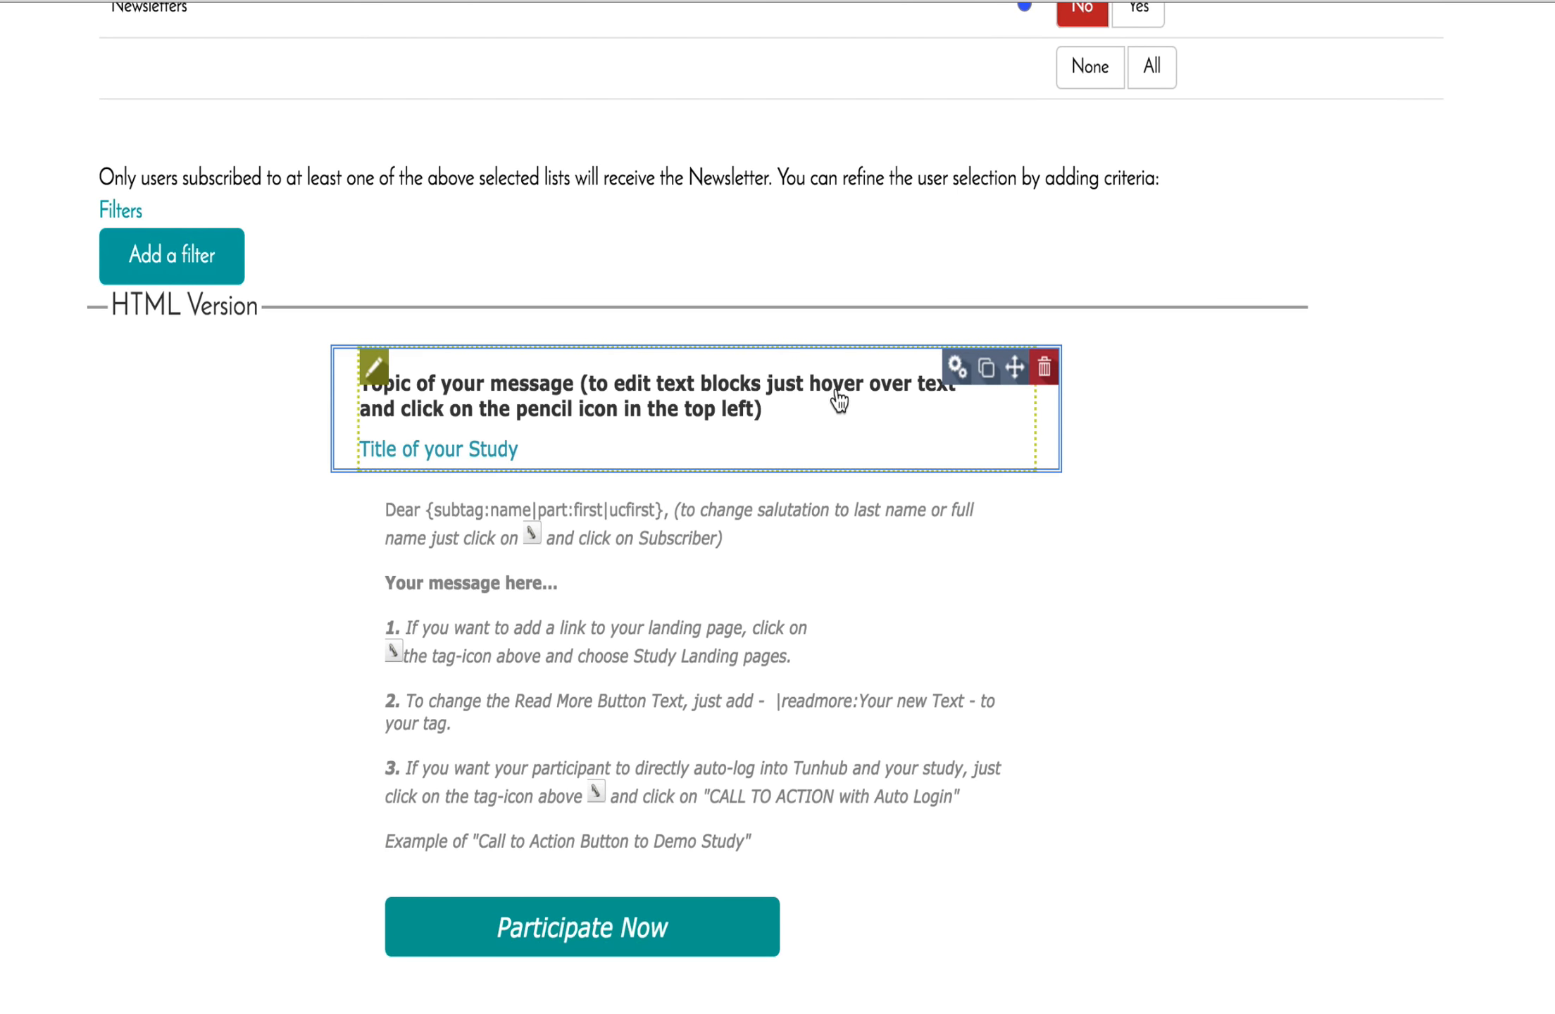
{"action": "mouse_move", "coordinate": [829, 600]}
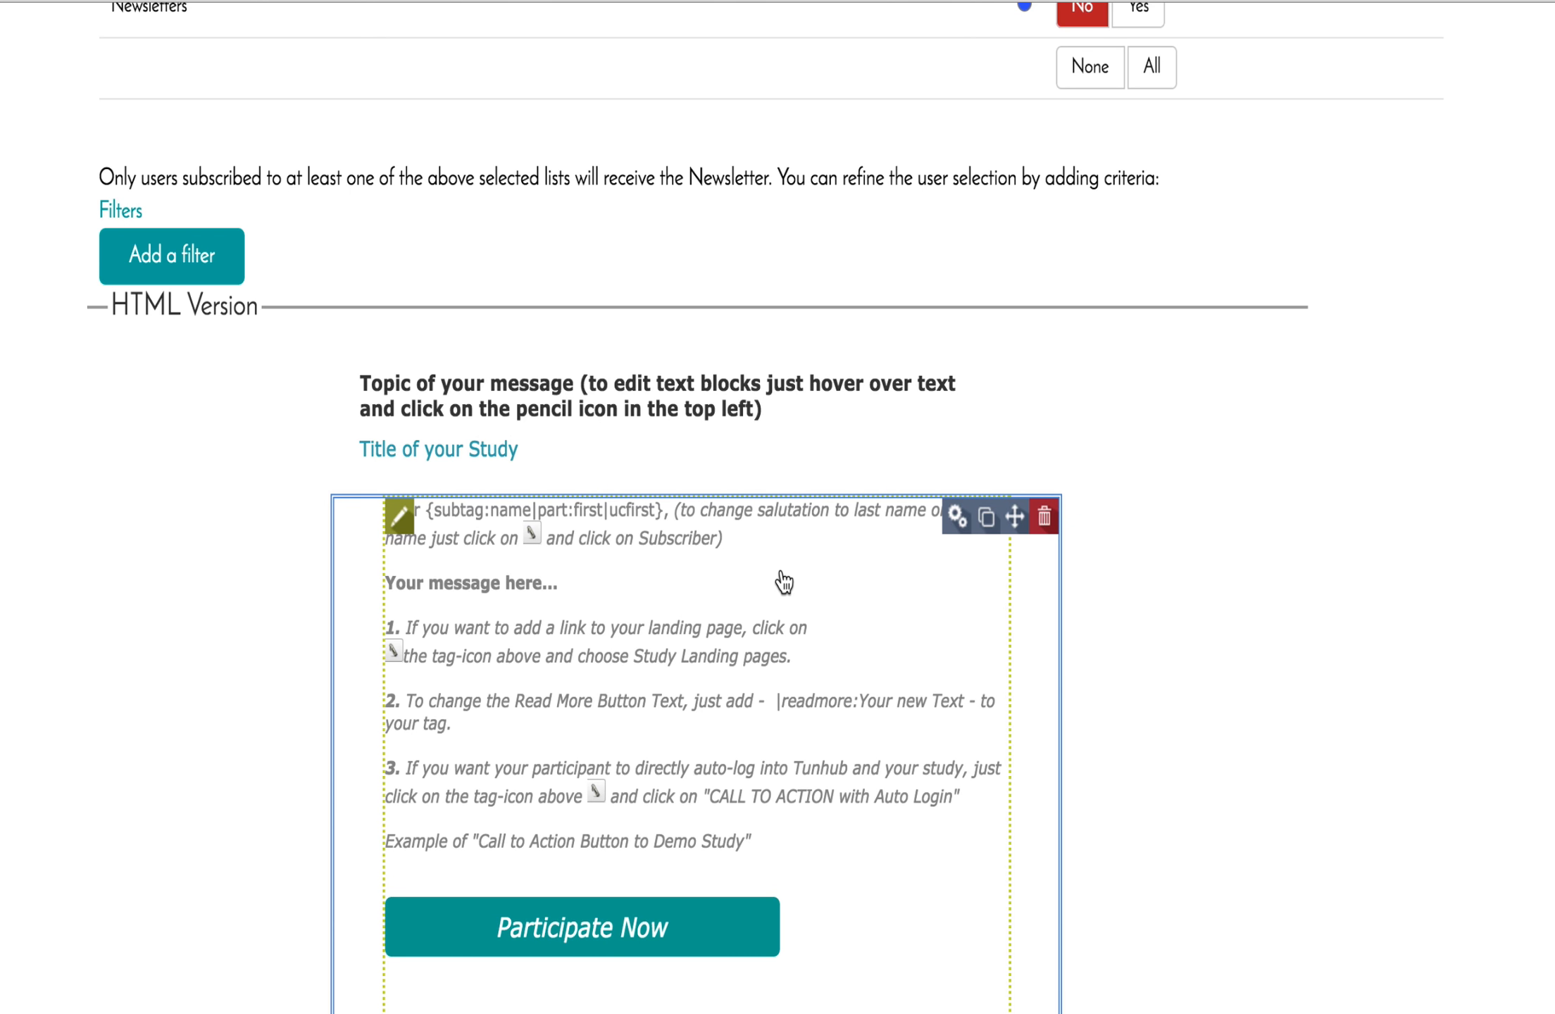
{"action": "mouse_move", "coordinate": [711, 415]}
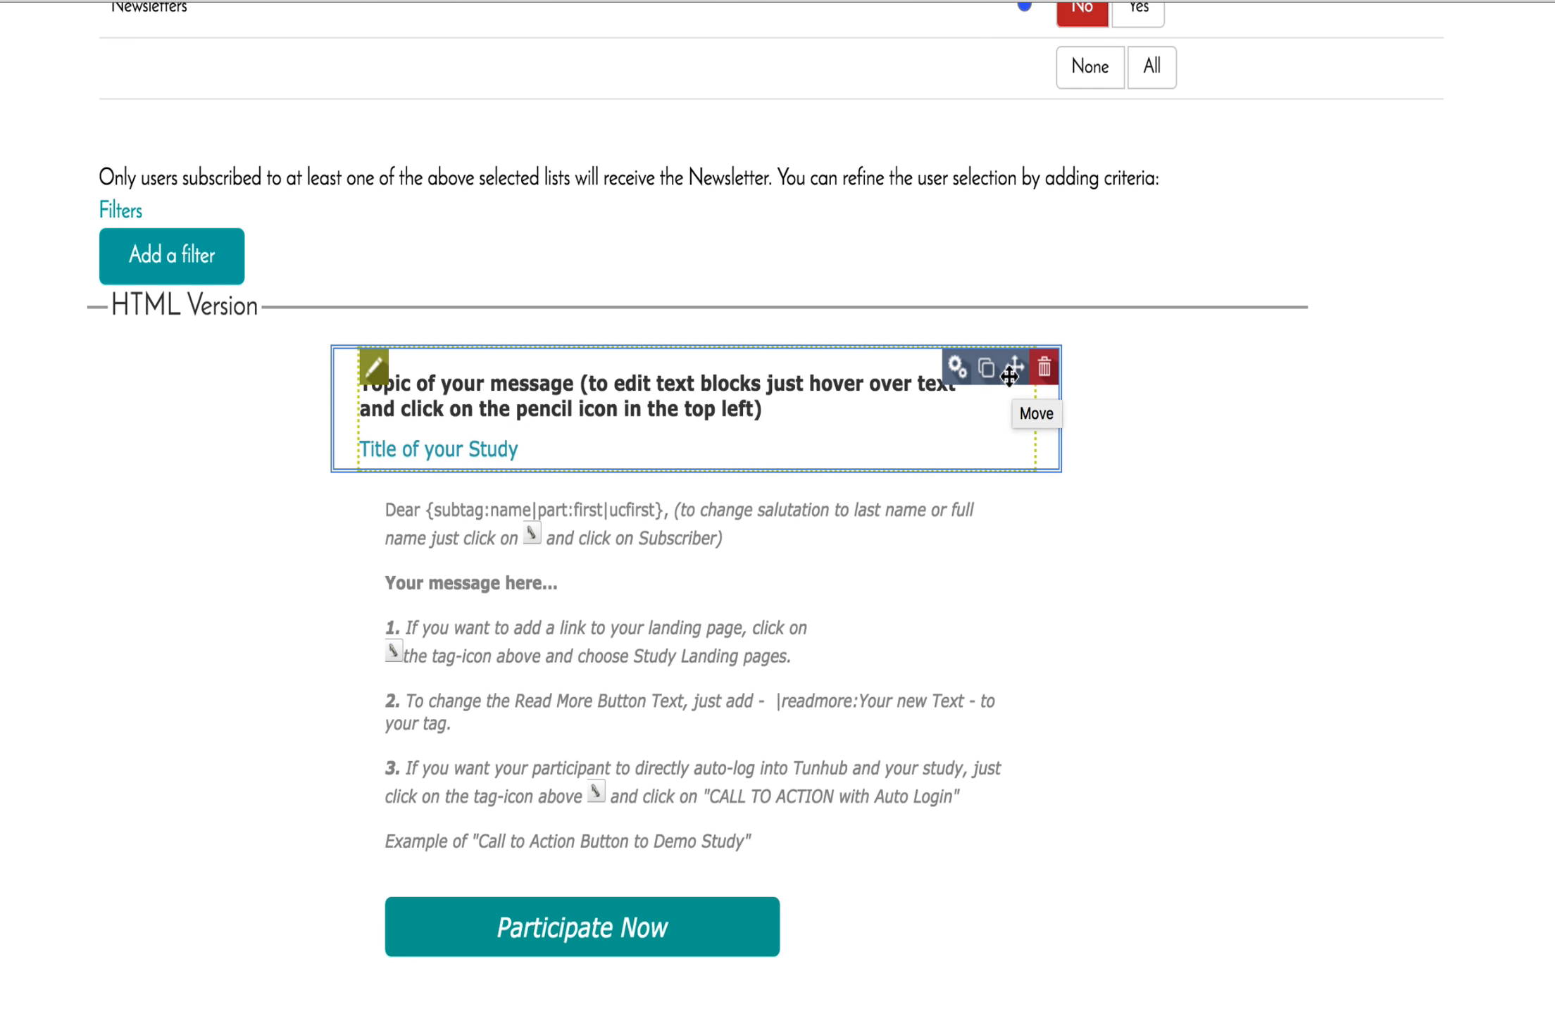
{"action": "left_click_drag", "start_coordinate": [1010, 375], "coordinate": [1007, 928]}
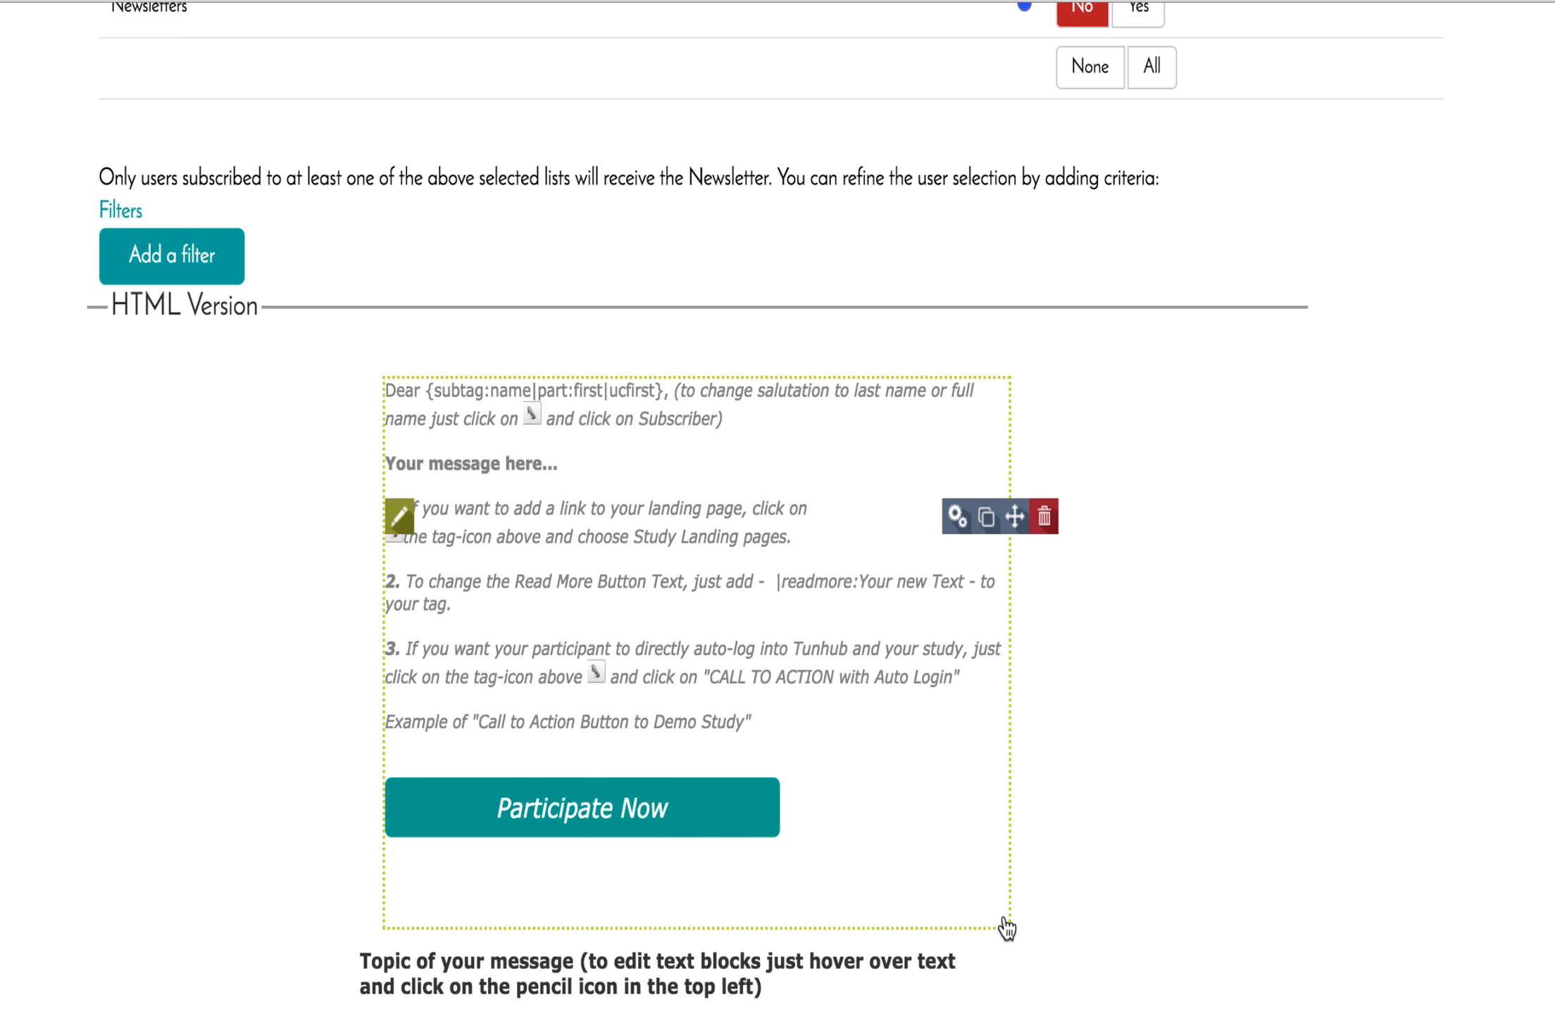
{"action": "mouse_move", "coordinate": [1034, 980]}
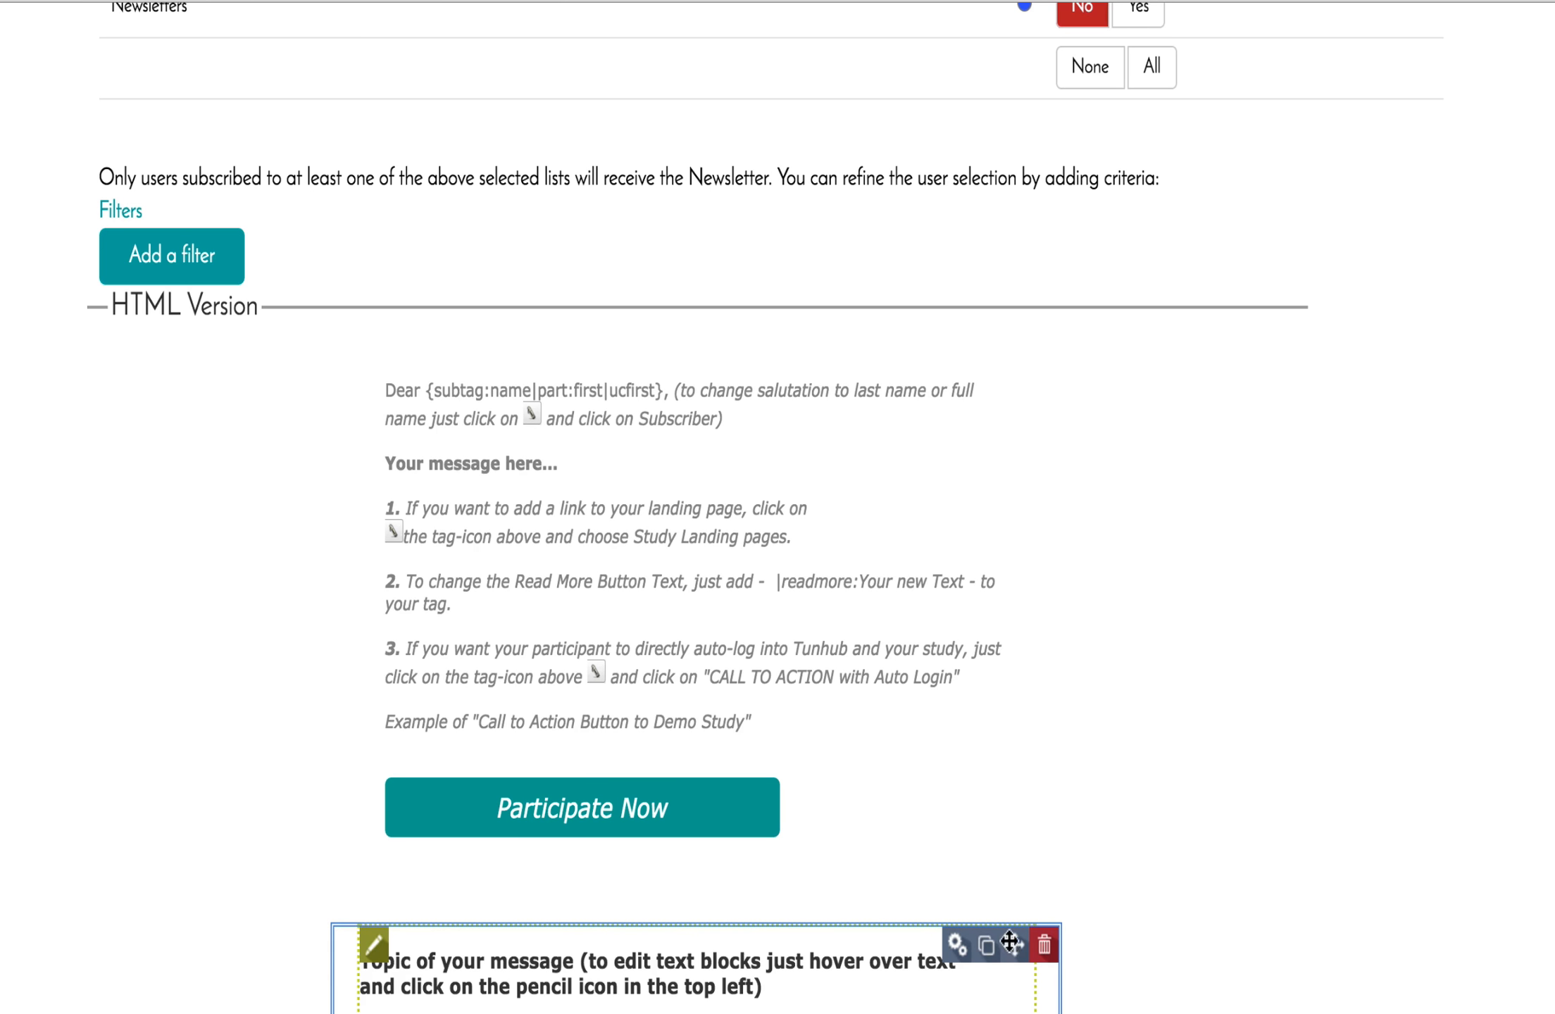
{"action": "left_click_drag", "start_coordinate": [1010, 942], "coordinate": [1006, 367]}
{"action": "mouse_move", "coordinate": [986, 455]}
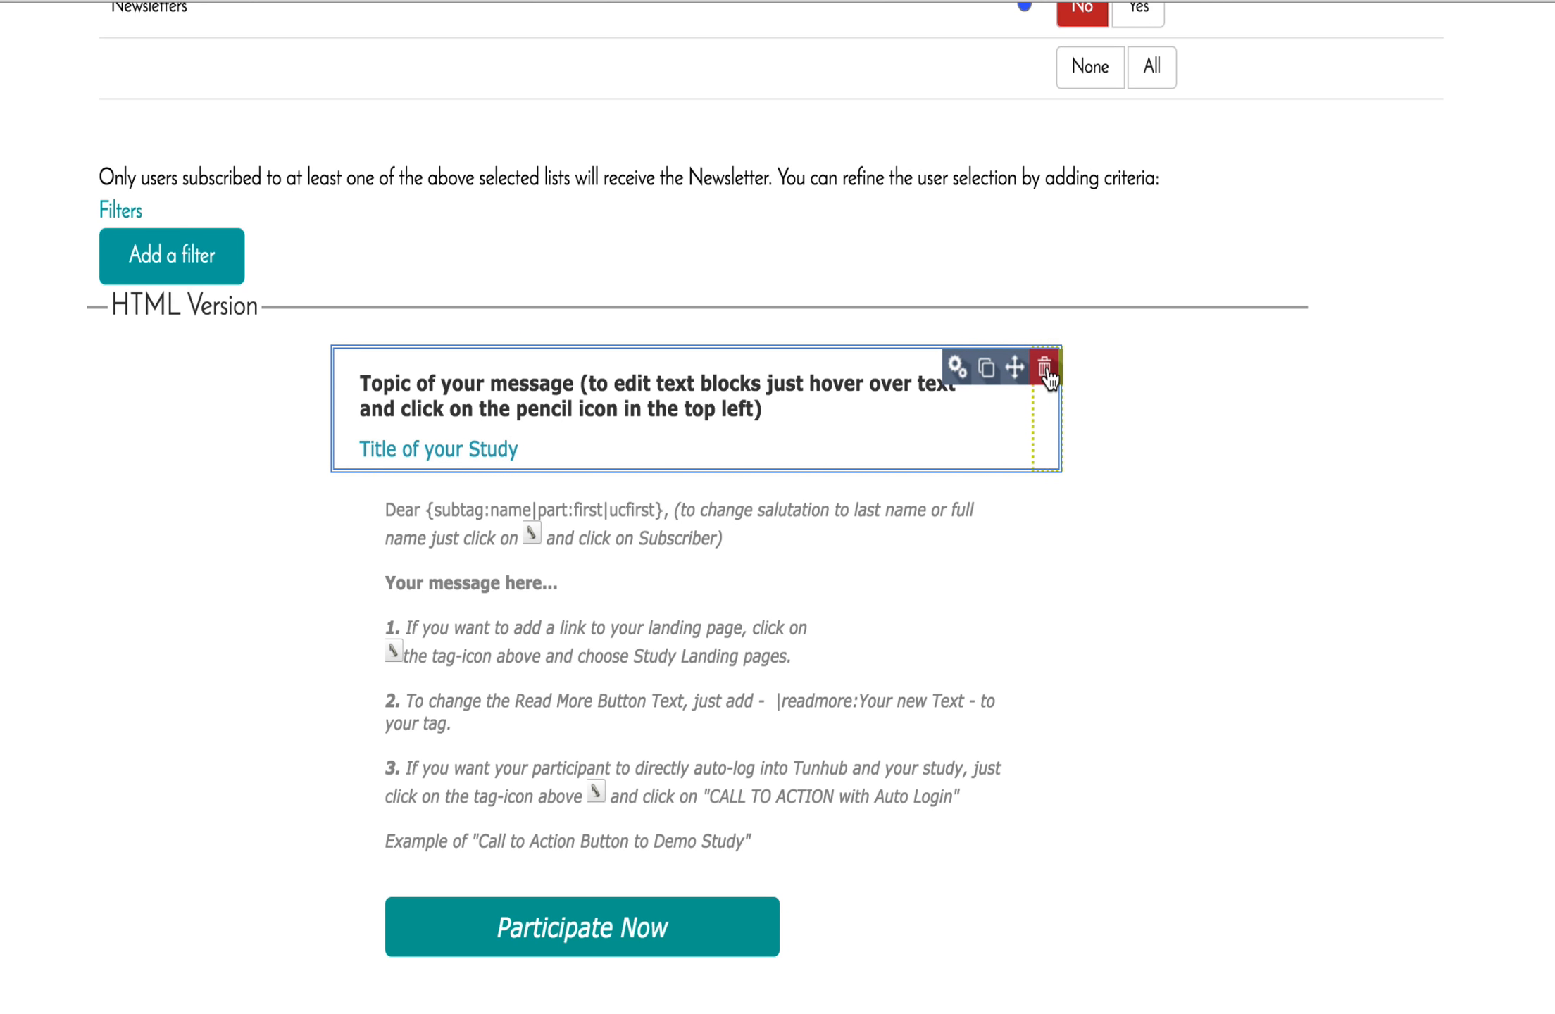
{"action": "left_click", "coordinate": [956, 368]}
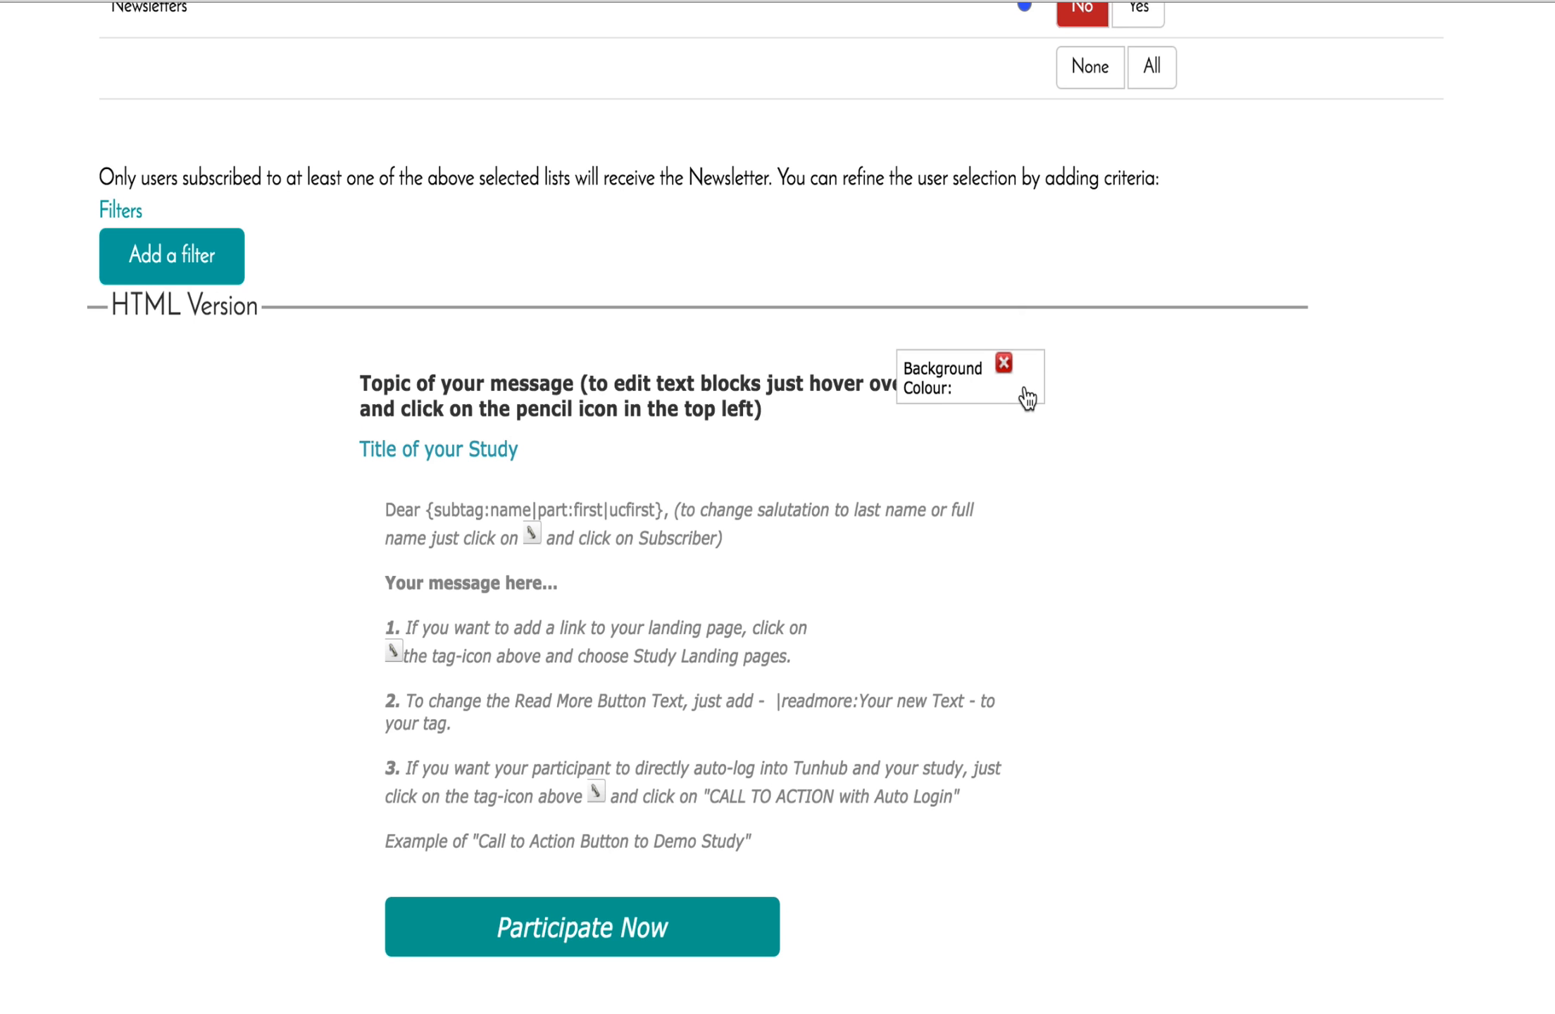
{"action": "left_click", "coordinate": [1002, 366]}
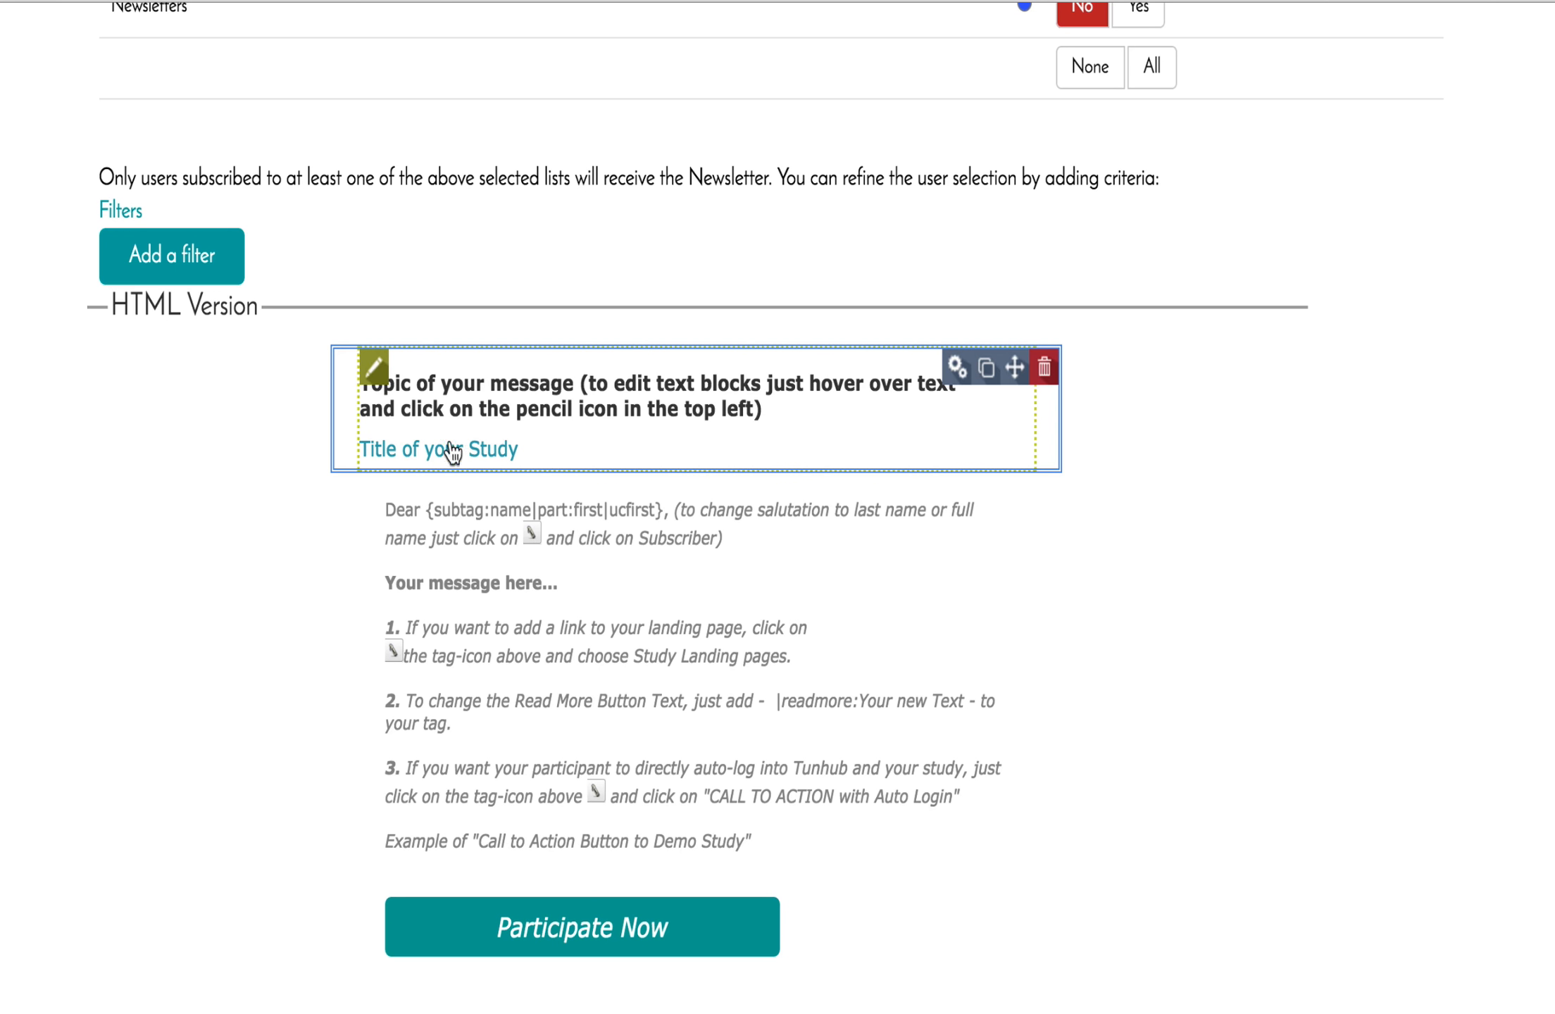
Replace the newsletter heading with 'Please participate in our study'.
{"action": "left_click", "coordinate": [375, 365]}
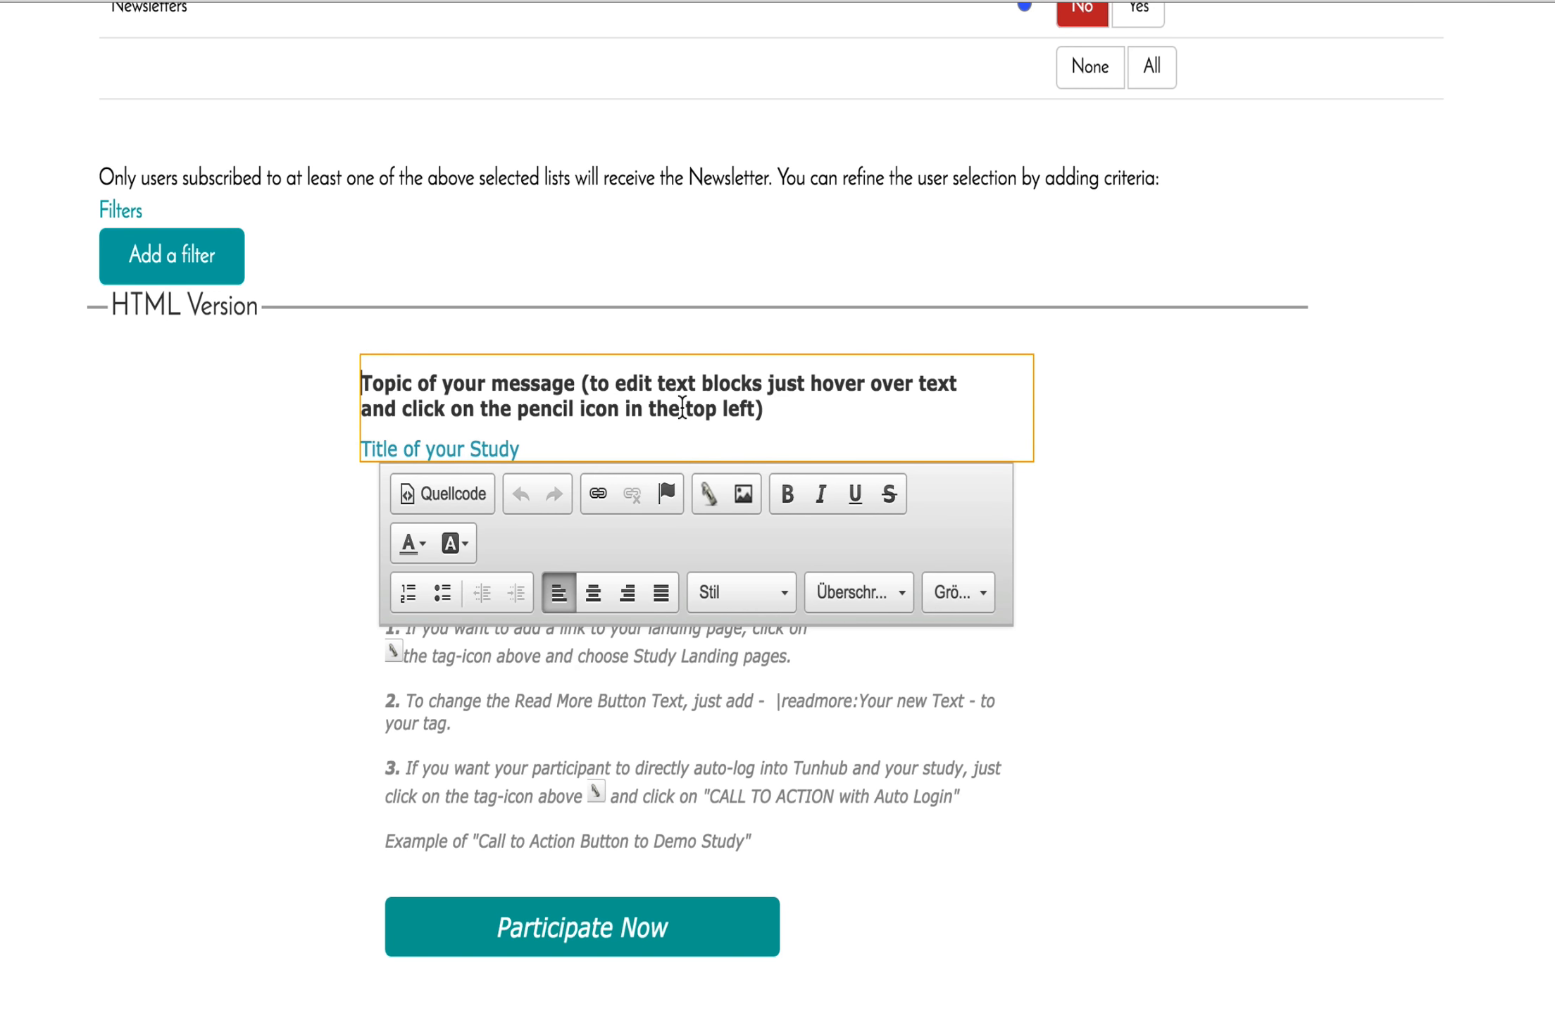
{"action": "left_click", "coordinate": [774, 408]}
{"action": "left_click_drag", "start_coordinate": [774, 408], "coordinate": [364, 378]}
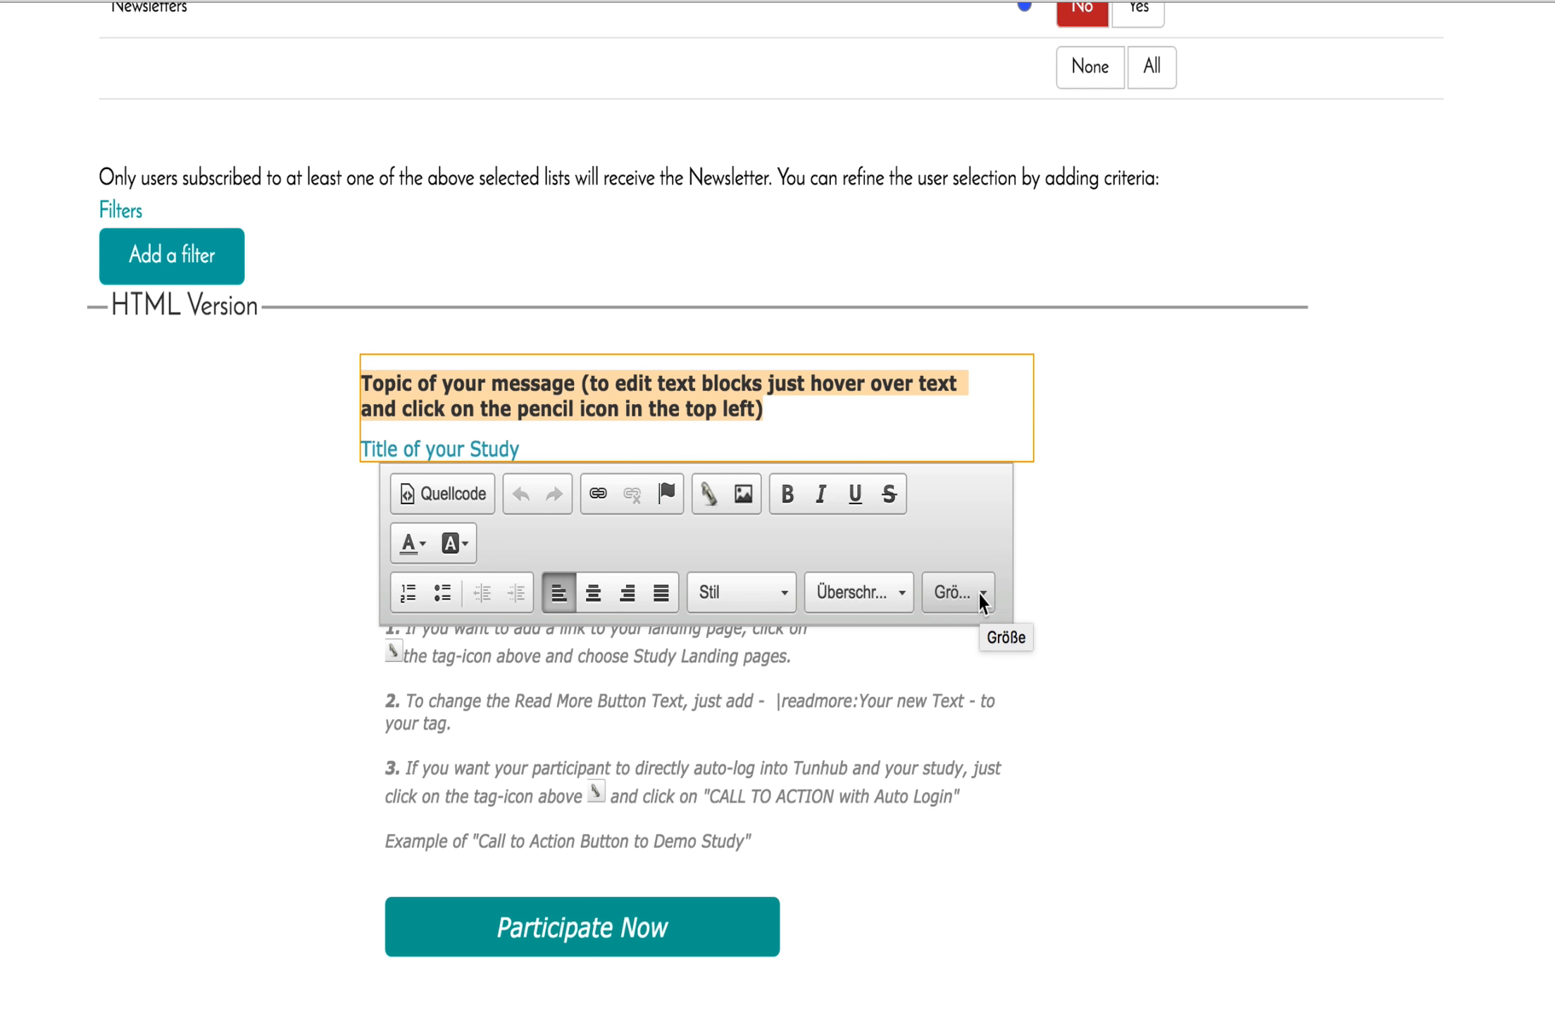
{"action": "left_click", "coordinate": [564, 403]}
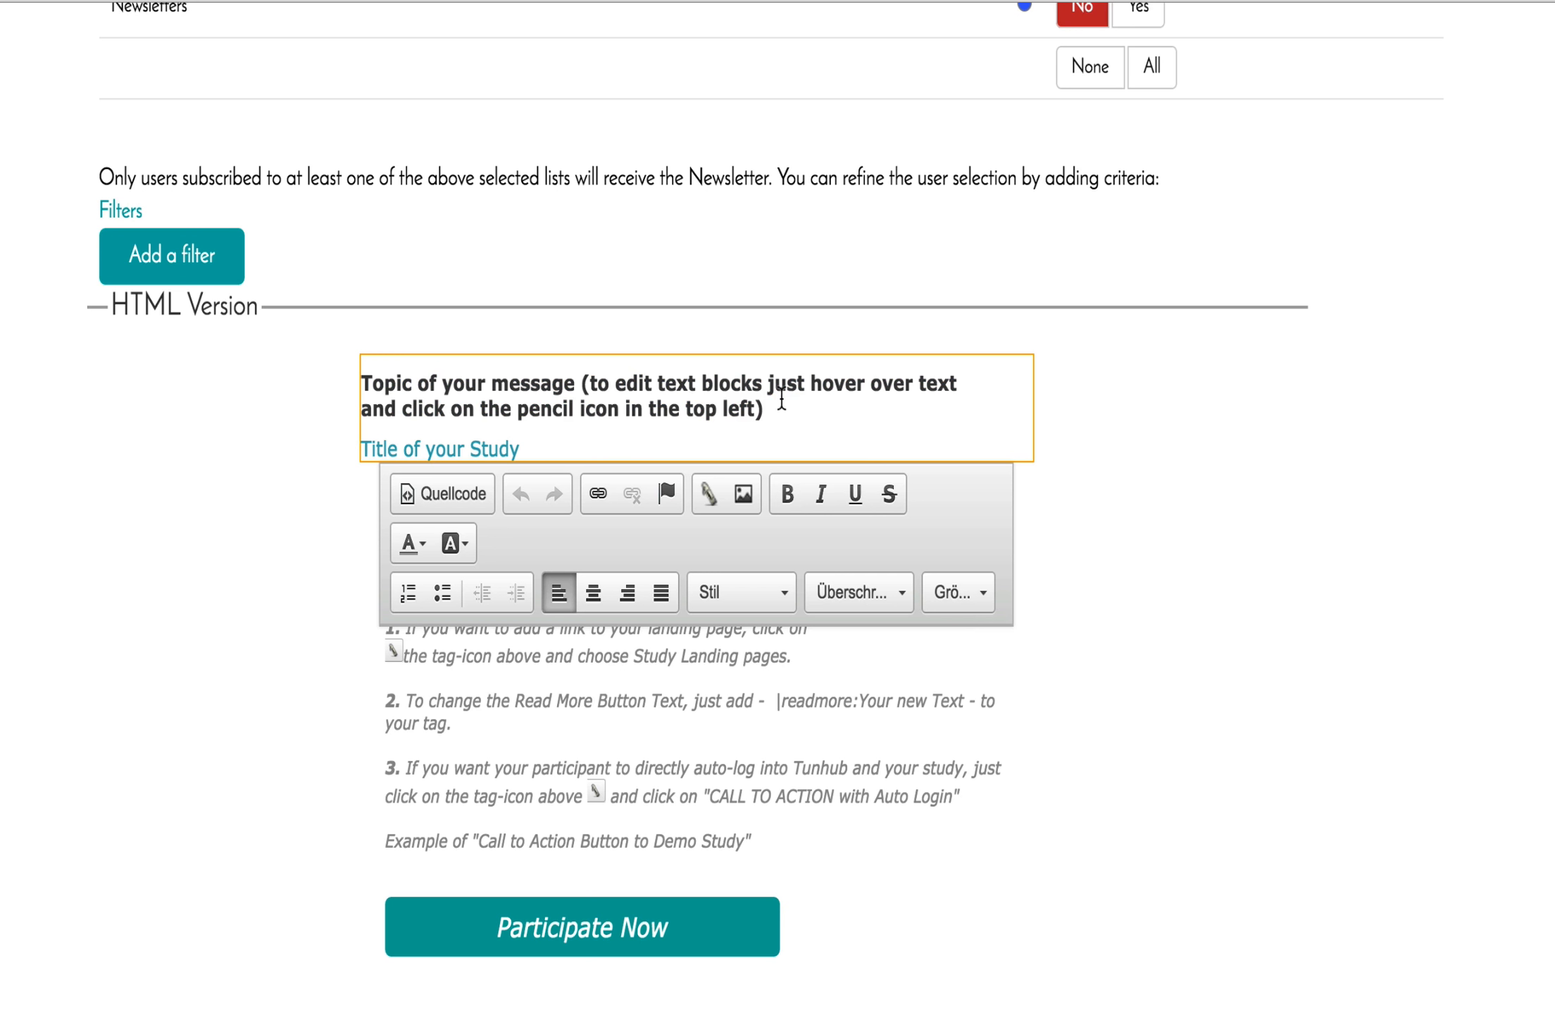
{"action": "left_click", "coordinate": [771, 404]}
{"action": "left_click_drag", "start_coordinate": [756, 400], "coordinate": [361, 378]}
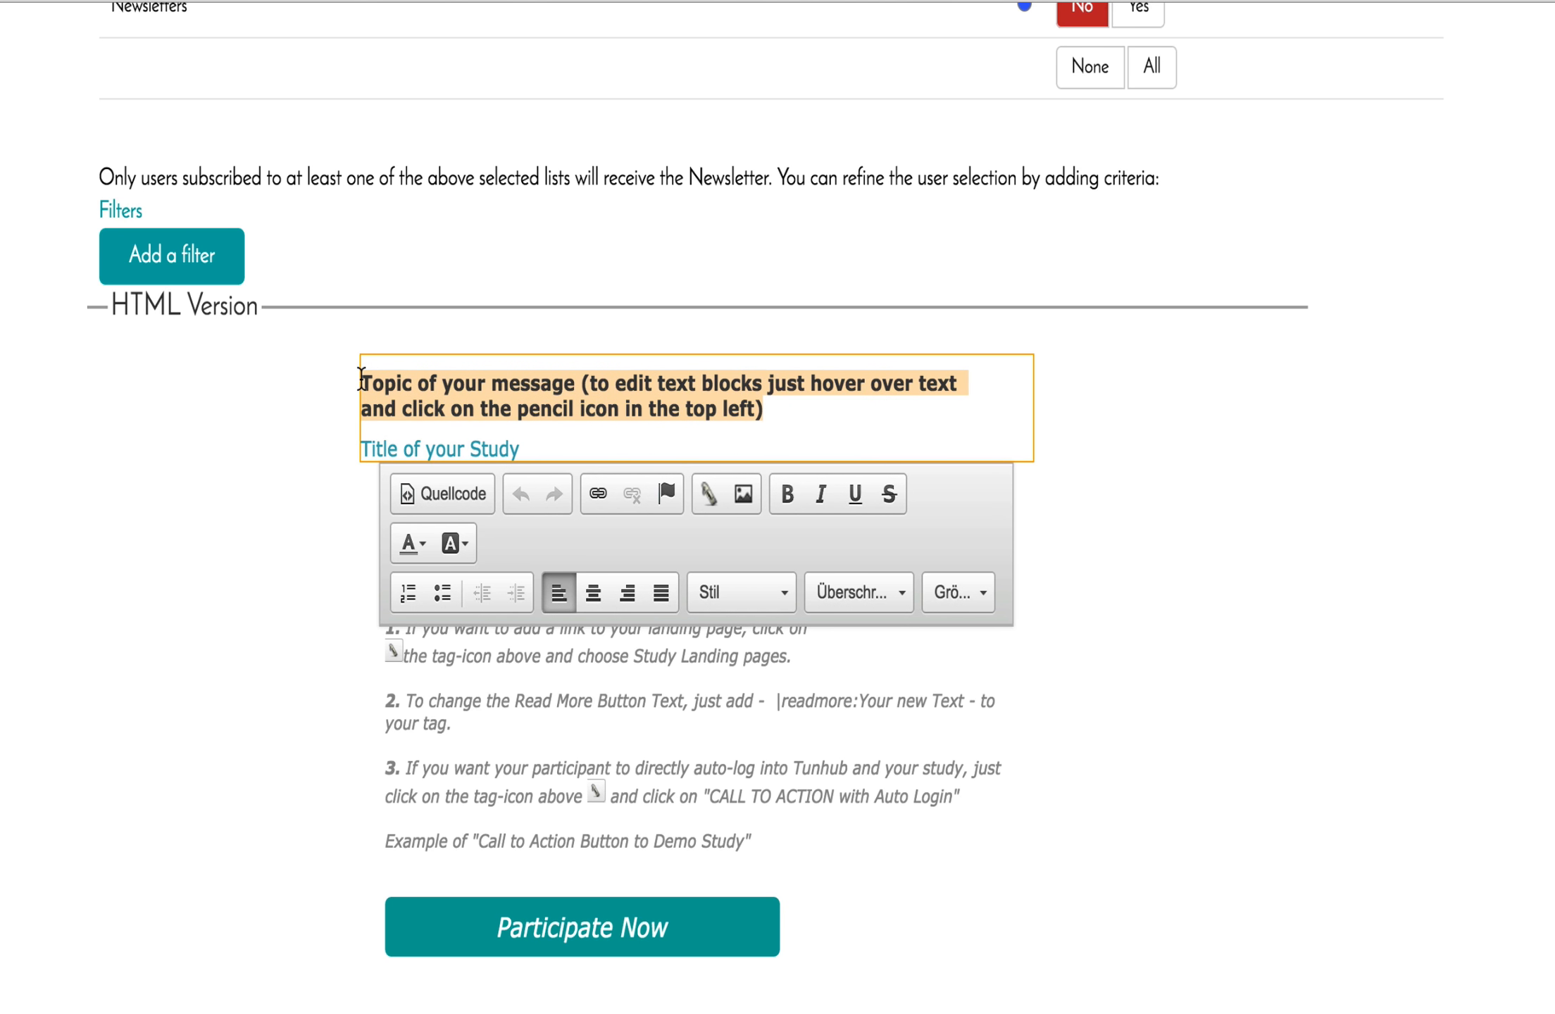
{"action": "type", "text": "Please "}
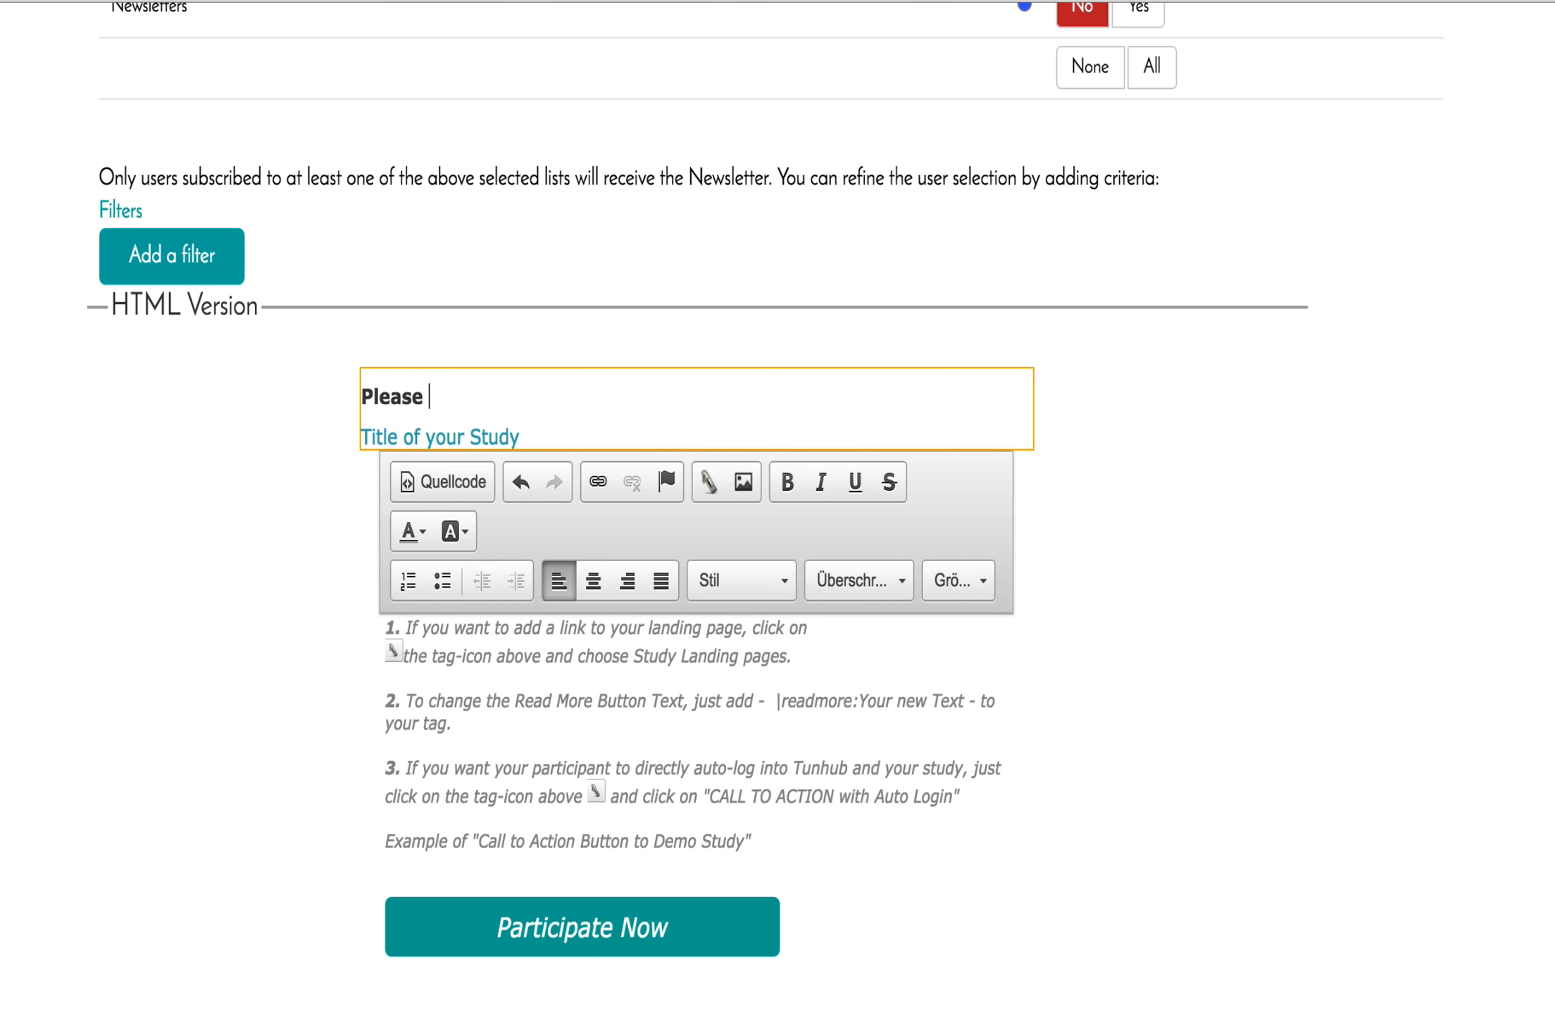
{"action": "type", "text": "participate in our"}
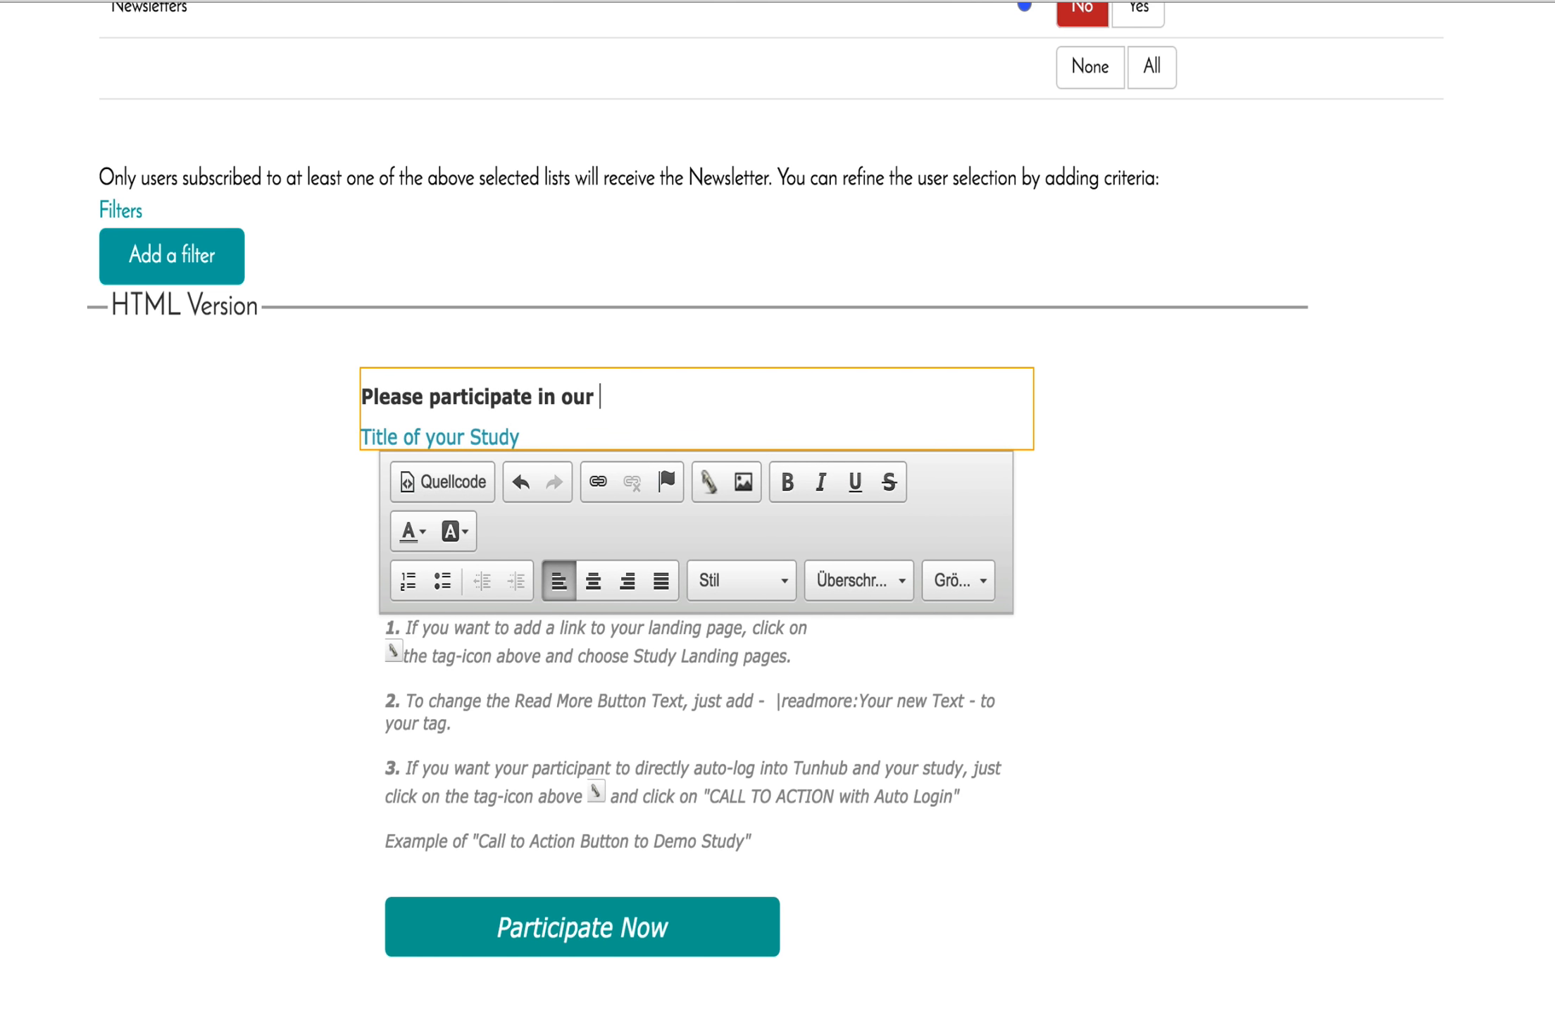
{"action": "type", "text": " study"}
Change the title line to 'Effect of Starbucks on the performance of students'.
{"action": "triple_click", "coordinate": [467, 434]}
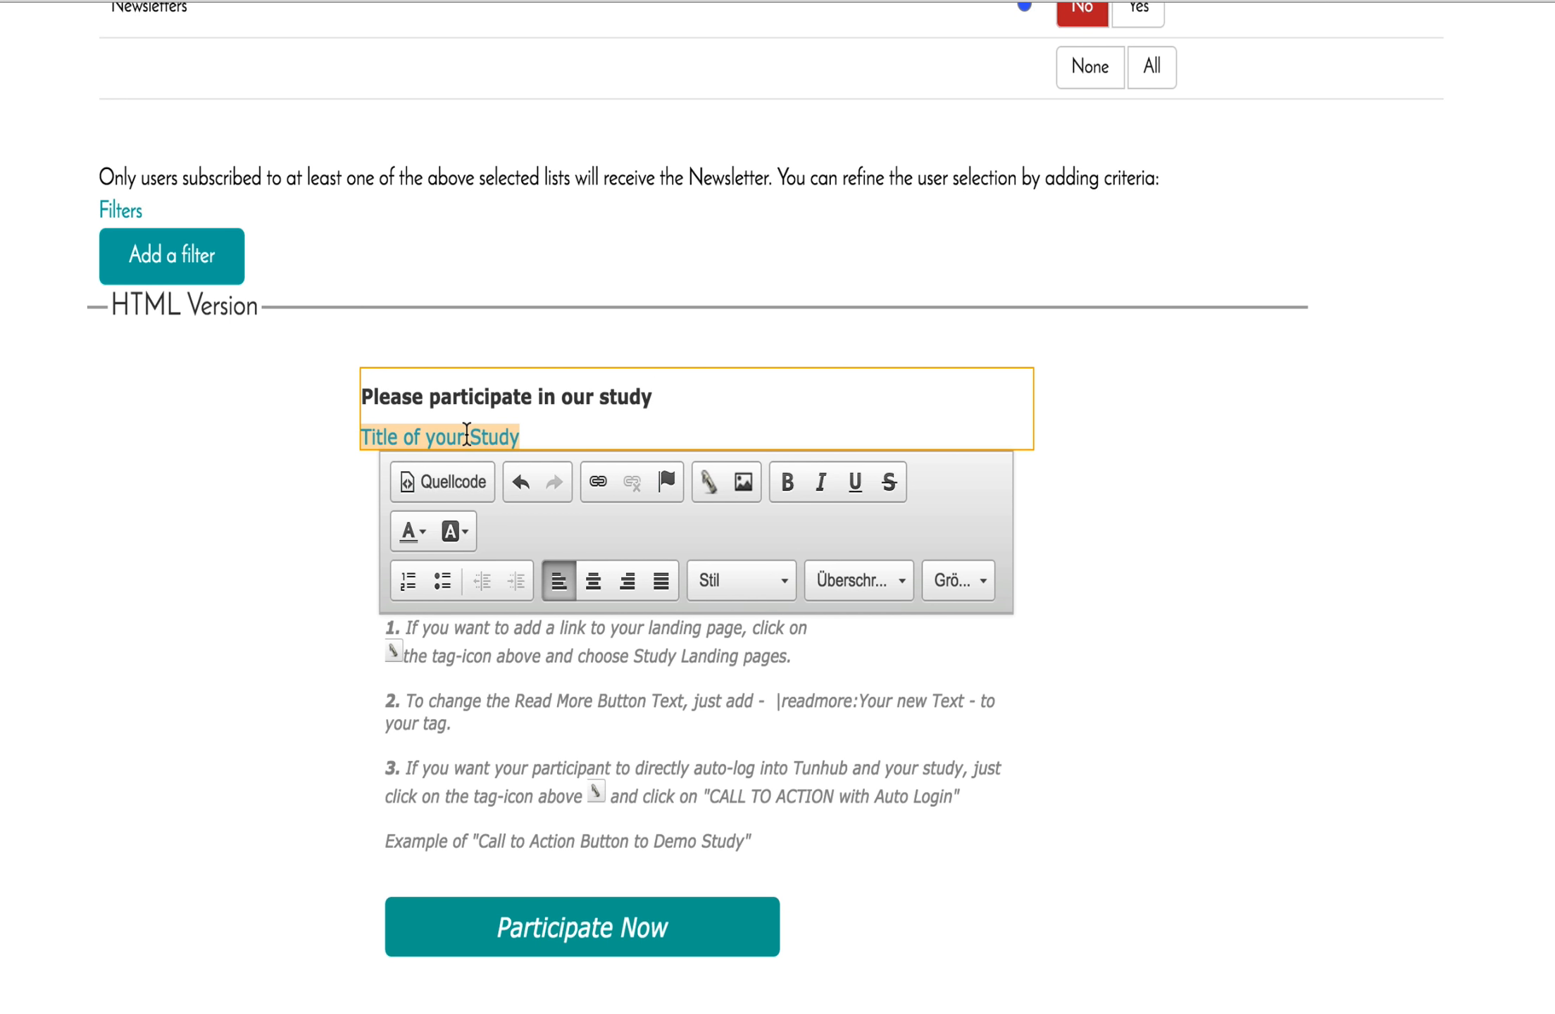
{"action": "type", "text": "Effe"}
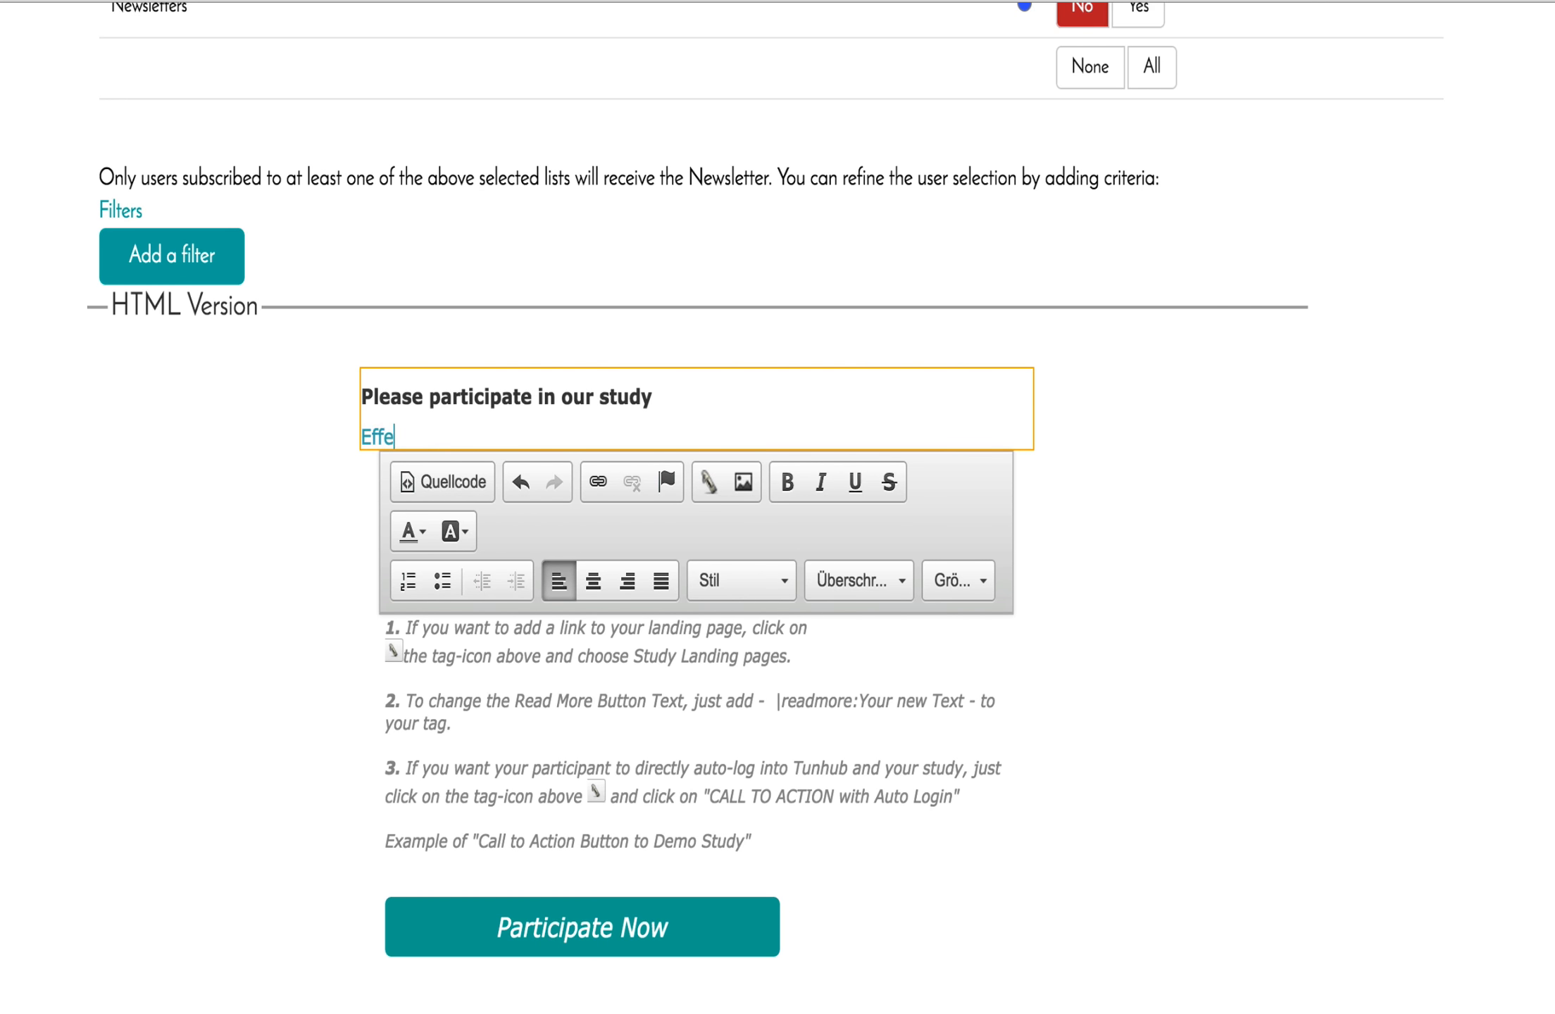
{"action": "type", "text": "ct of Startbuc"}
{"action": "key", "text": "BackSpace"}
{"action": "key", "text": "BackSpace"}
{"action": "key", "text": "BackSpace"}
{"action": "key", "text": "BackSpace"}
{"action": "type", "text": "bcu"}
{"action": "key", "text": "BackSpace"}
{"action": "key", "text": "BackSpace"}
{"action": "type", "text": "ucks"}
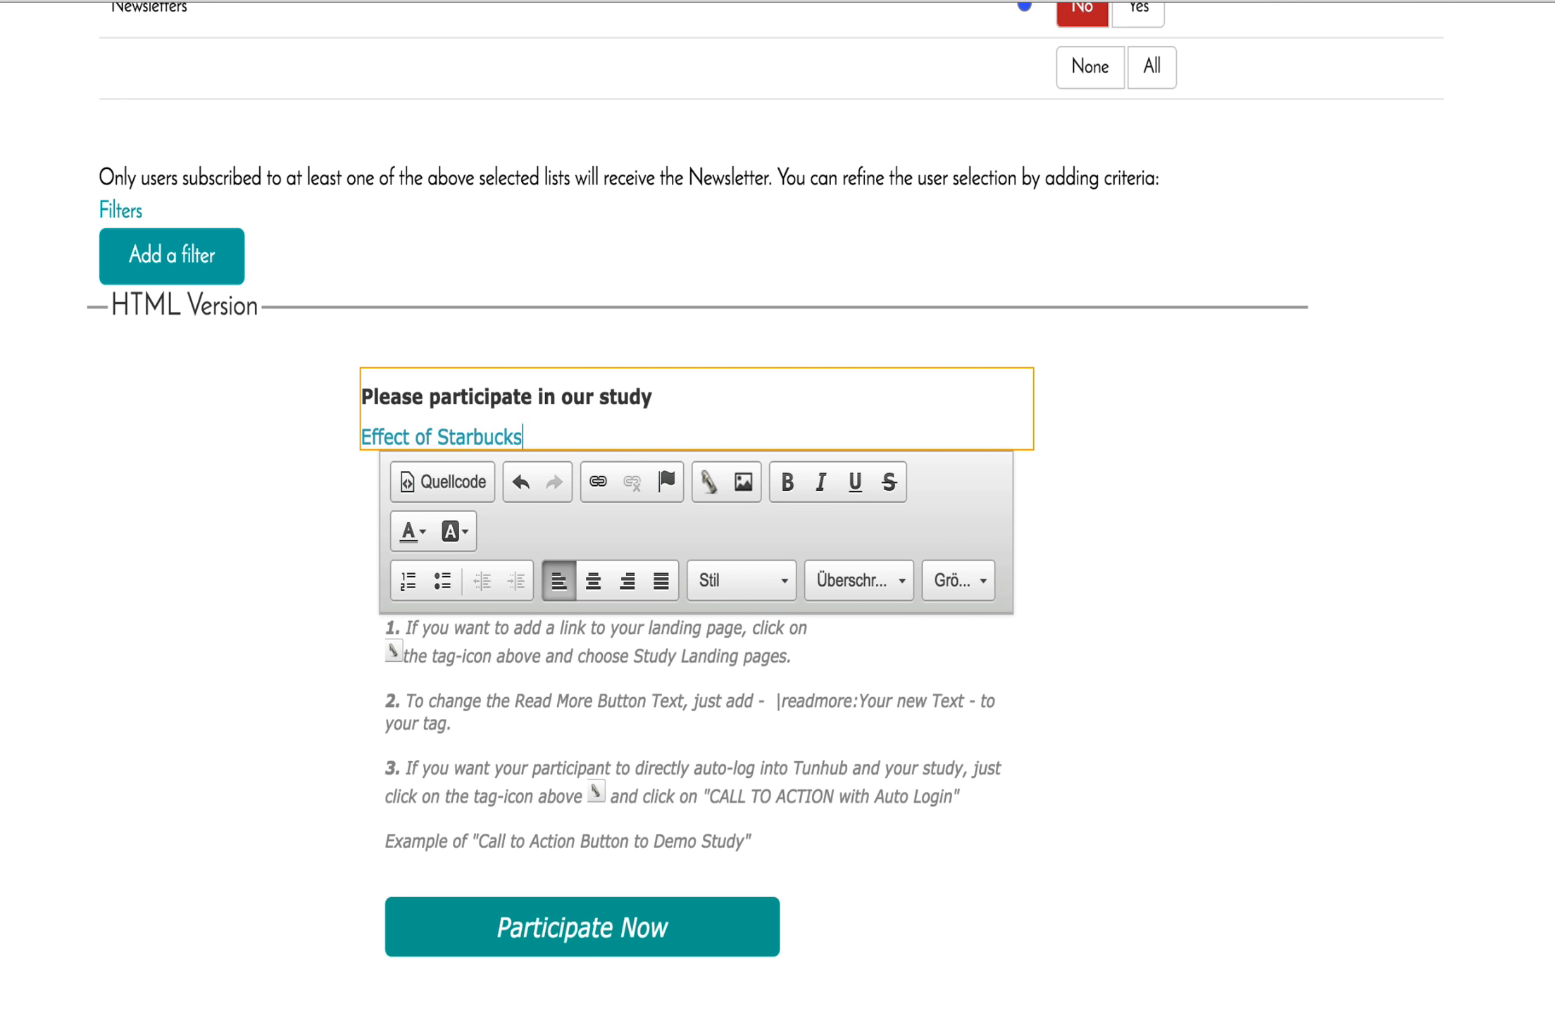
{"action": "type", "text": " on the performand"}
{"action": "type", "text": "e of sut"}
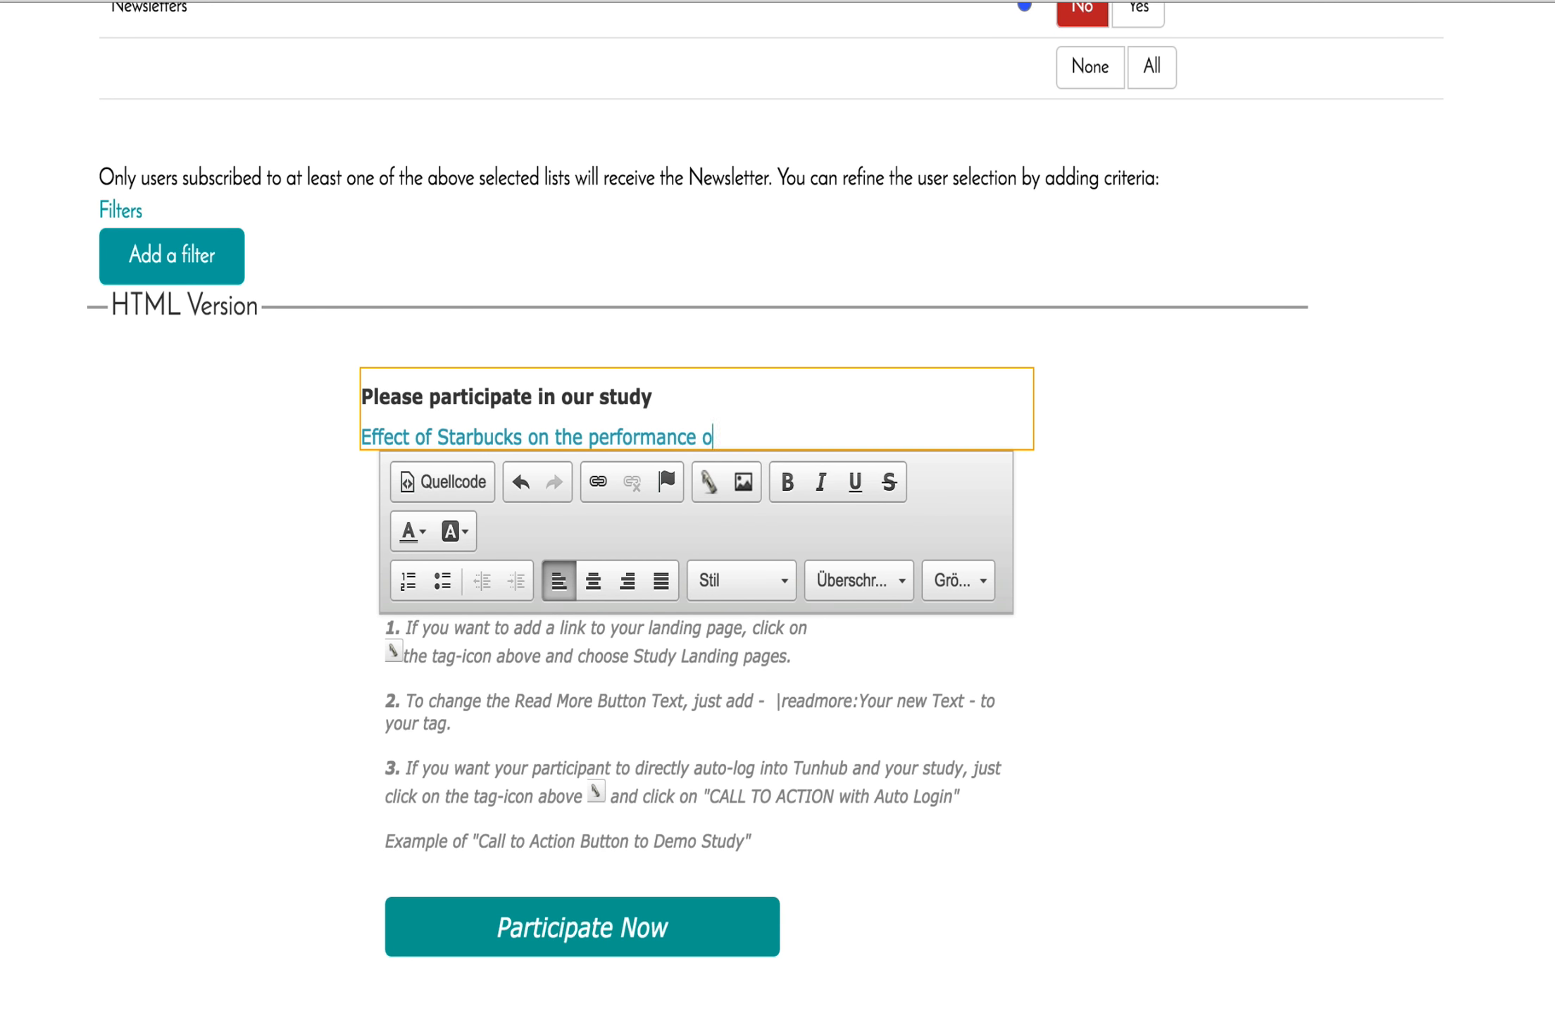
{"action": "key", "text": "BackSpace"}
{"action": "key", "text": "BackSpace"}
{"action": "type", "text": "tudents"}
Close the heading editor and open the body text block in the inline editor.
{"action": "left_click", "coordinate": [1109, 524]}
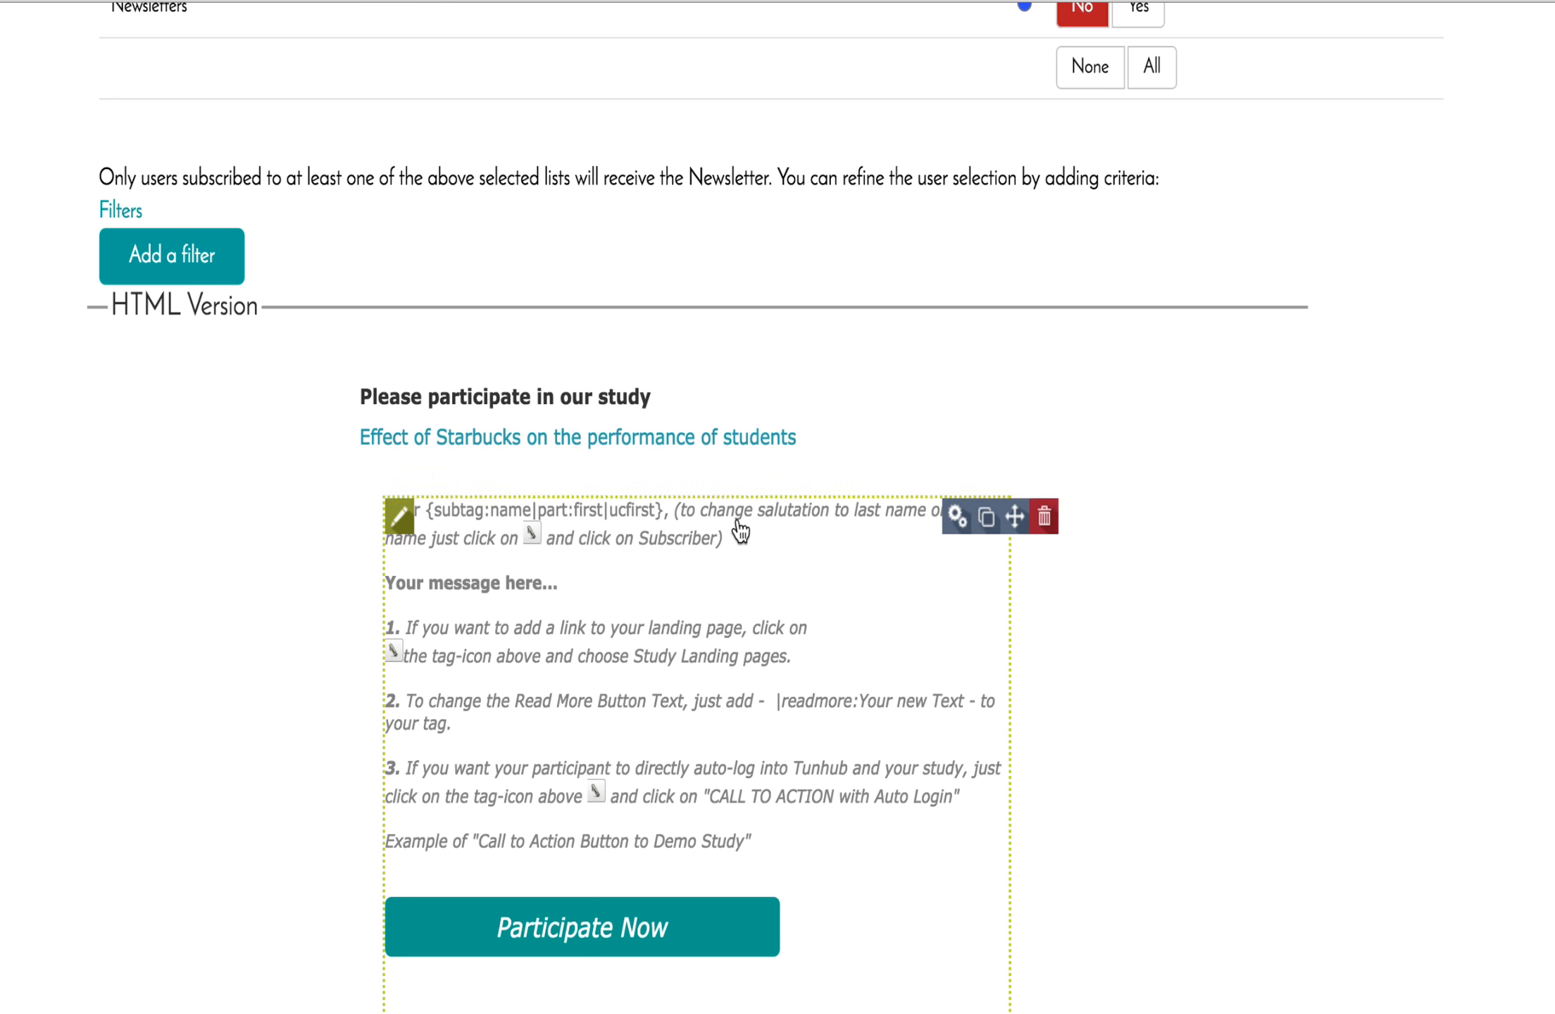
{"action": "left_click", "coordinate": [400, 519]}
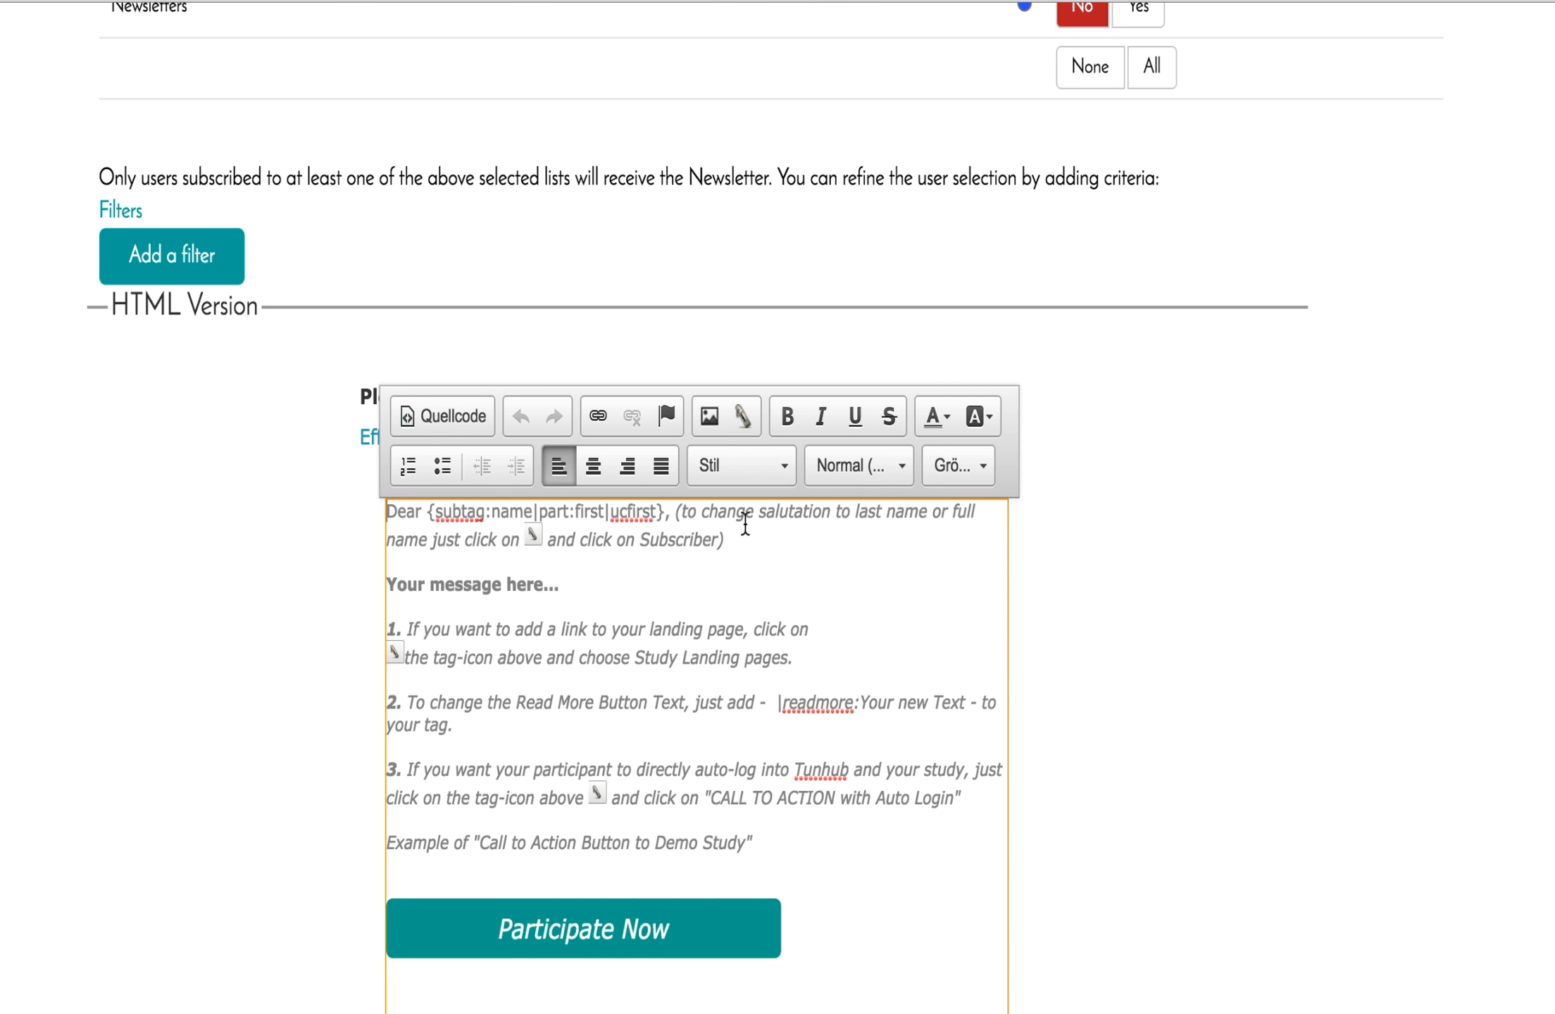
Delete the name tag and instruction note after 'Dear' on the salutation line.
{"action": "left_click_drag", "start_coordinate": [727, 541], "coordinate": [426, 507]}
{"action": "key", "text": "BackSpace"}
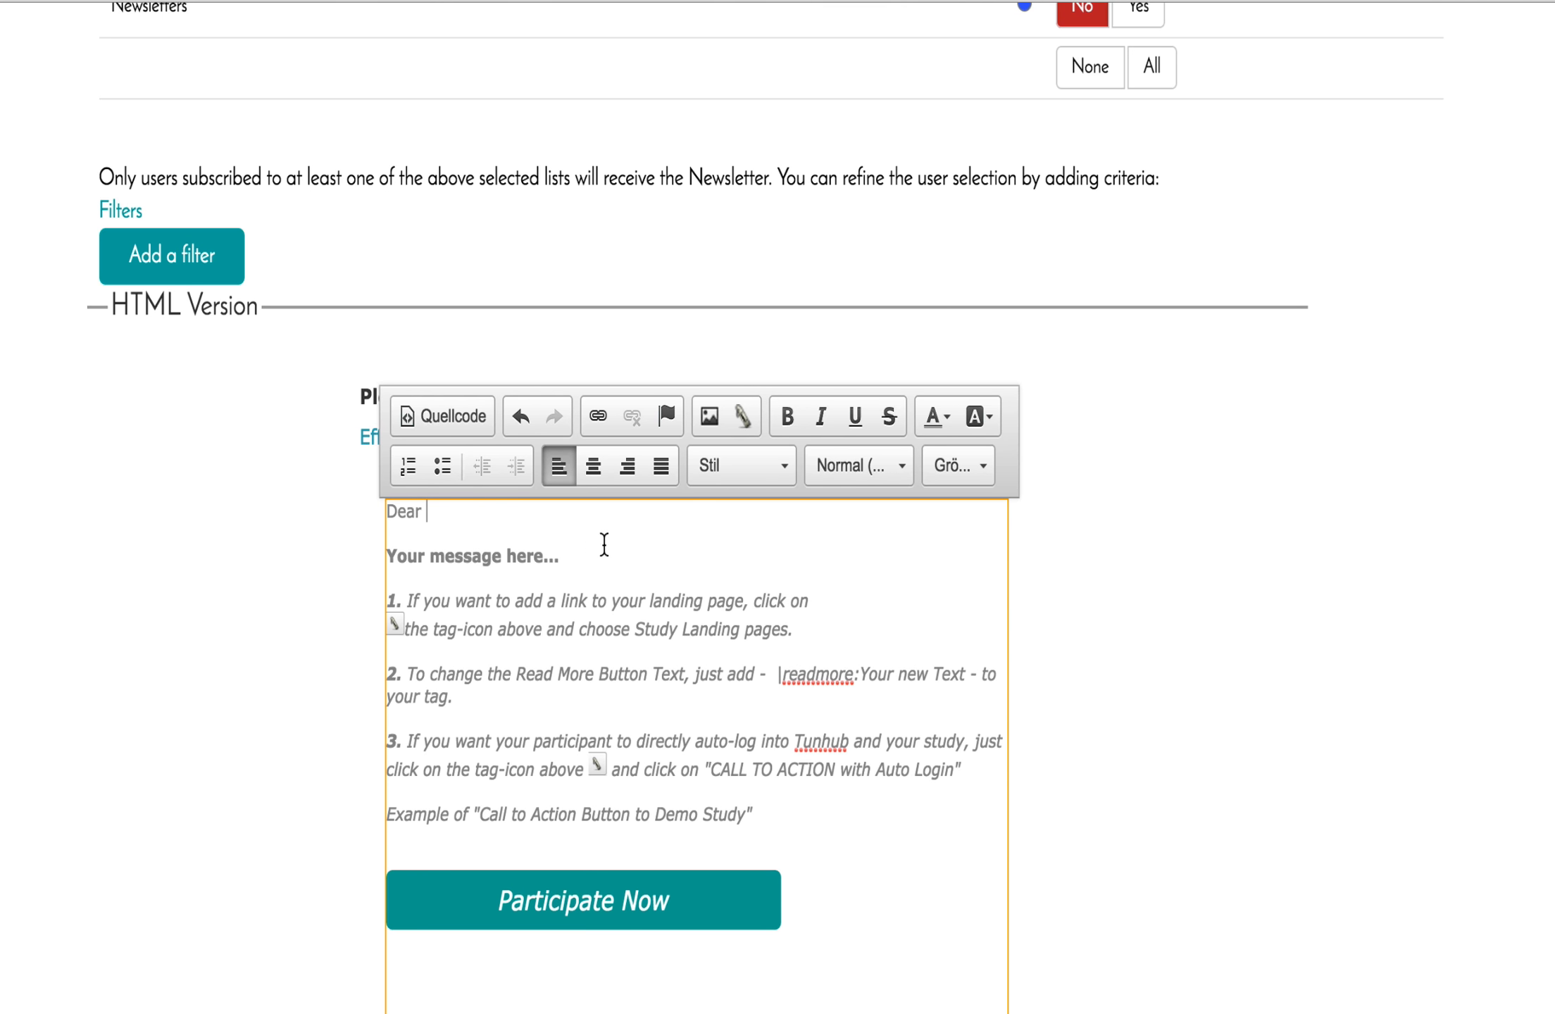
Insert the Subscriber 'name' tag after 'Dear', giving 'Dear {subtag:name}'.
{"action": "left_click", "coordinate": [744, 418]}
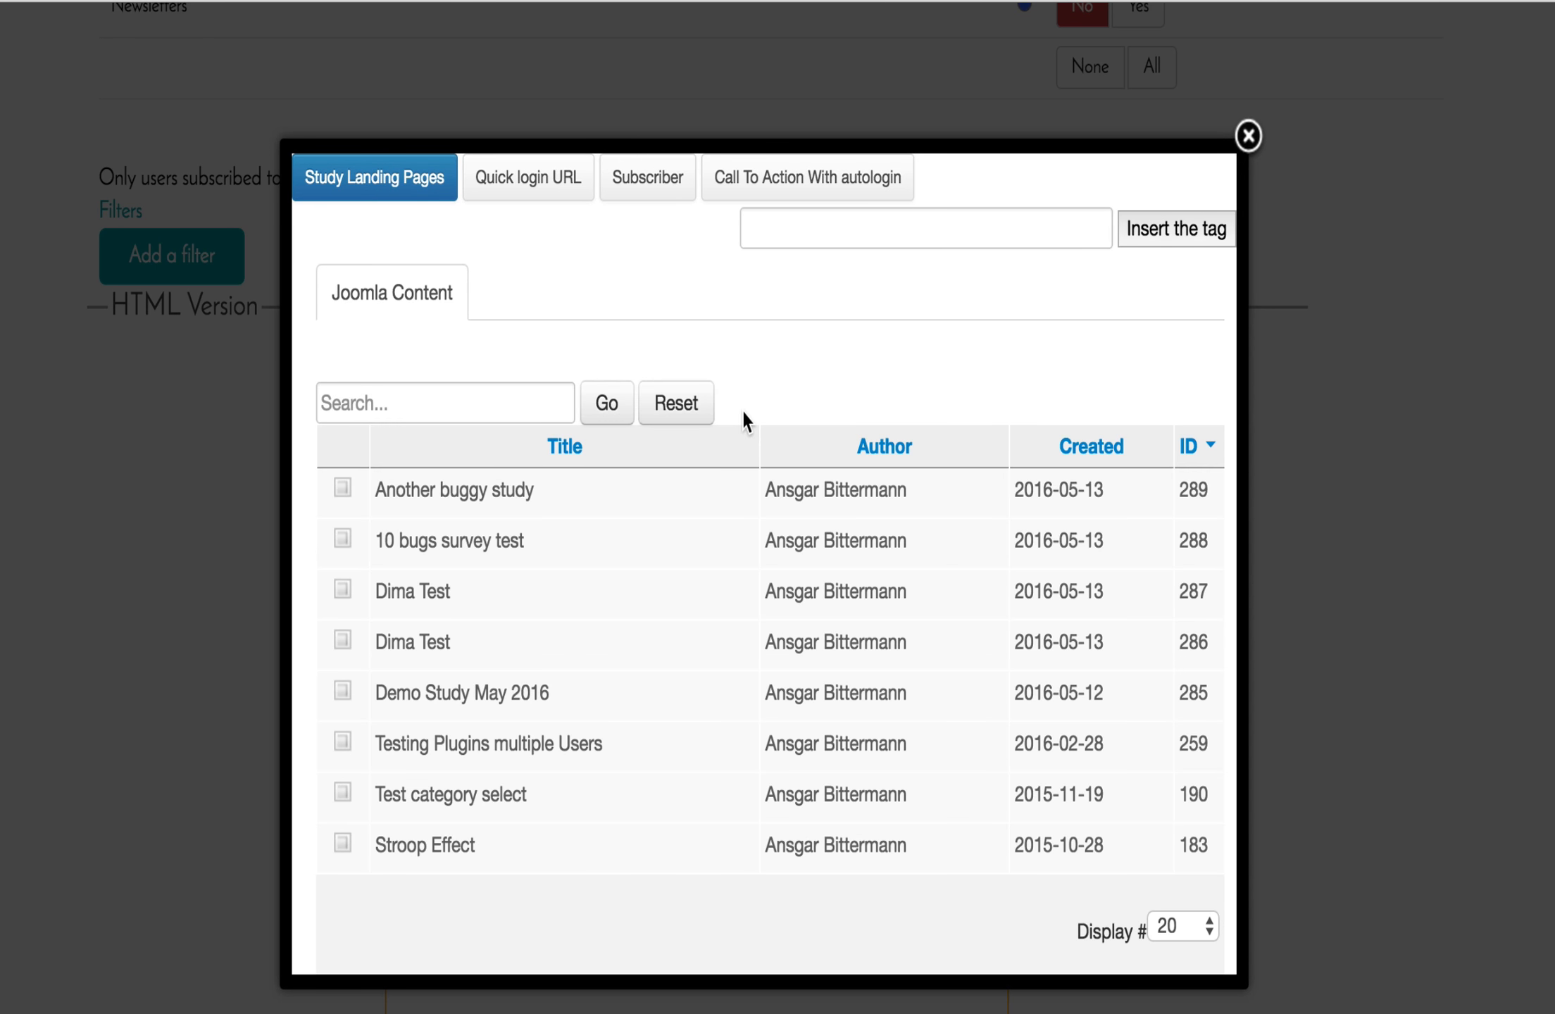
{"action": "left_click", "coordinate": [657, 184]}
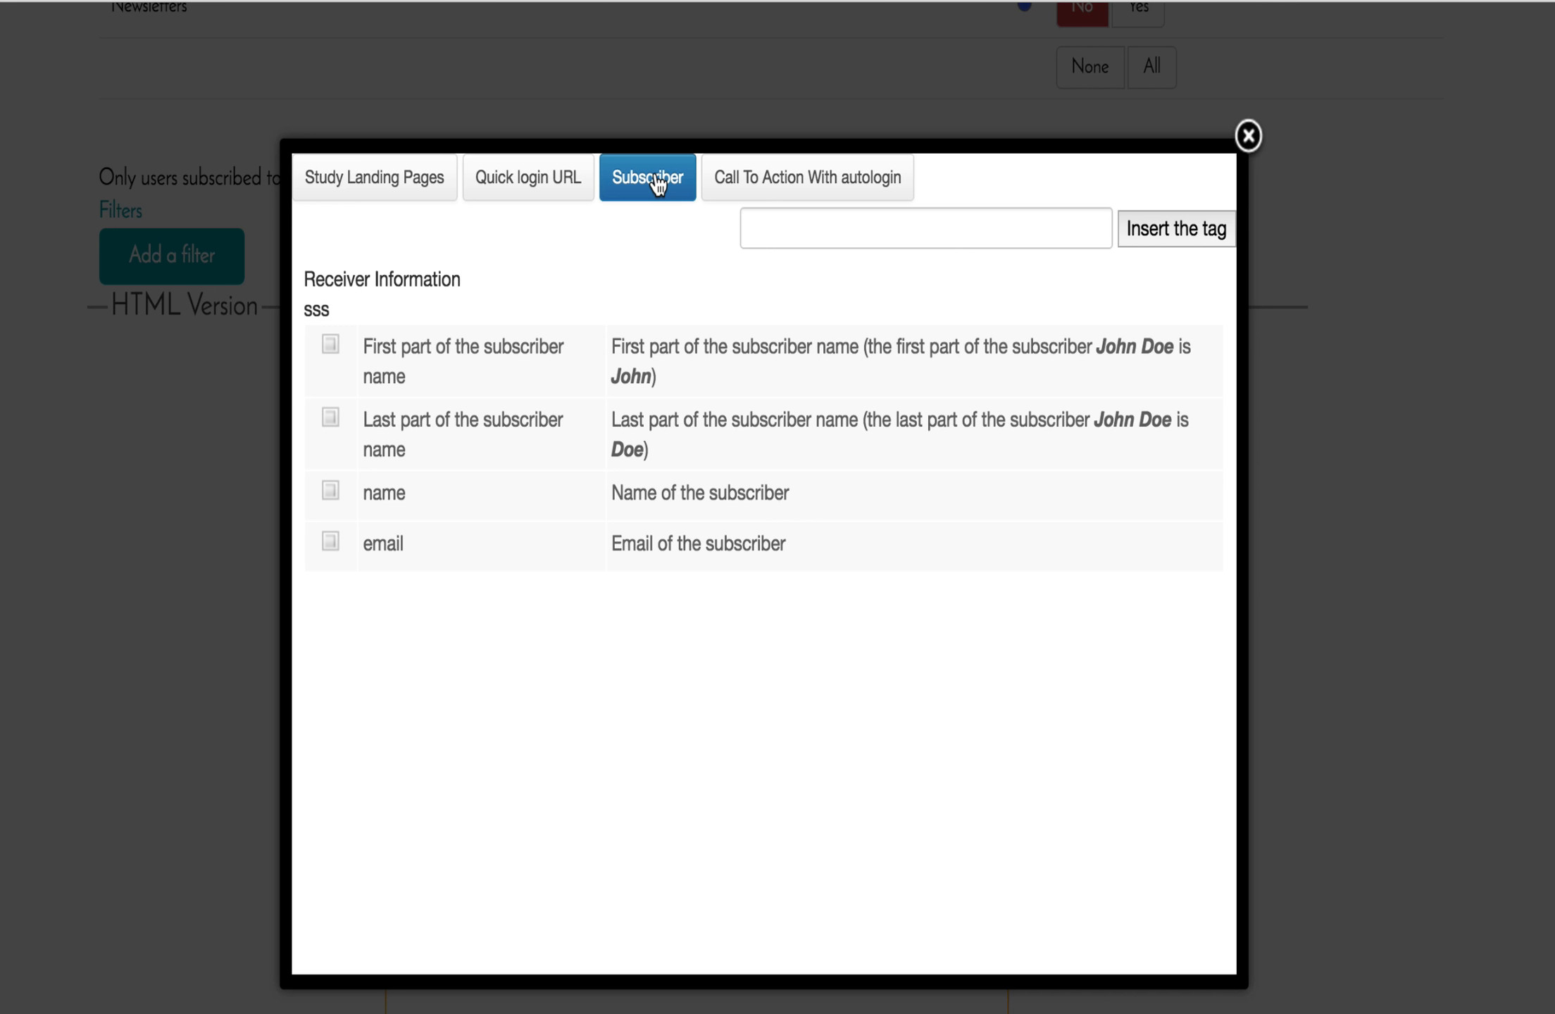
{"action": "left_click", "coordinate": [466, 368]}
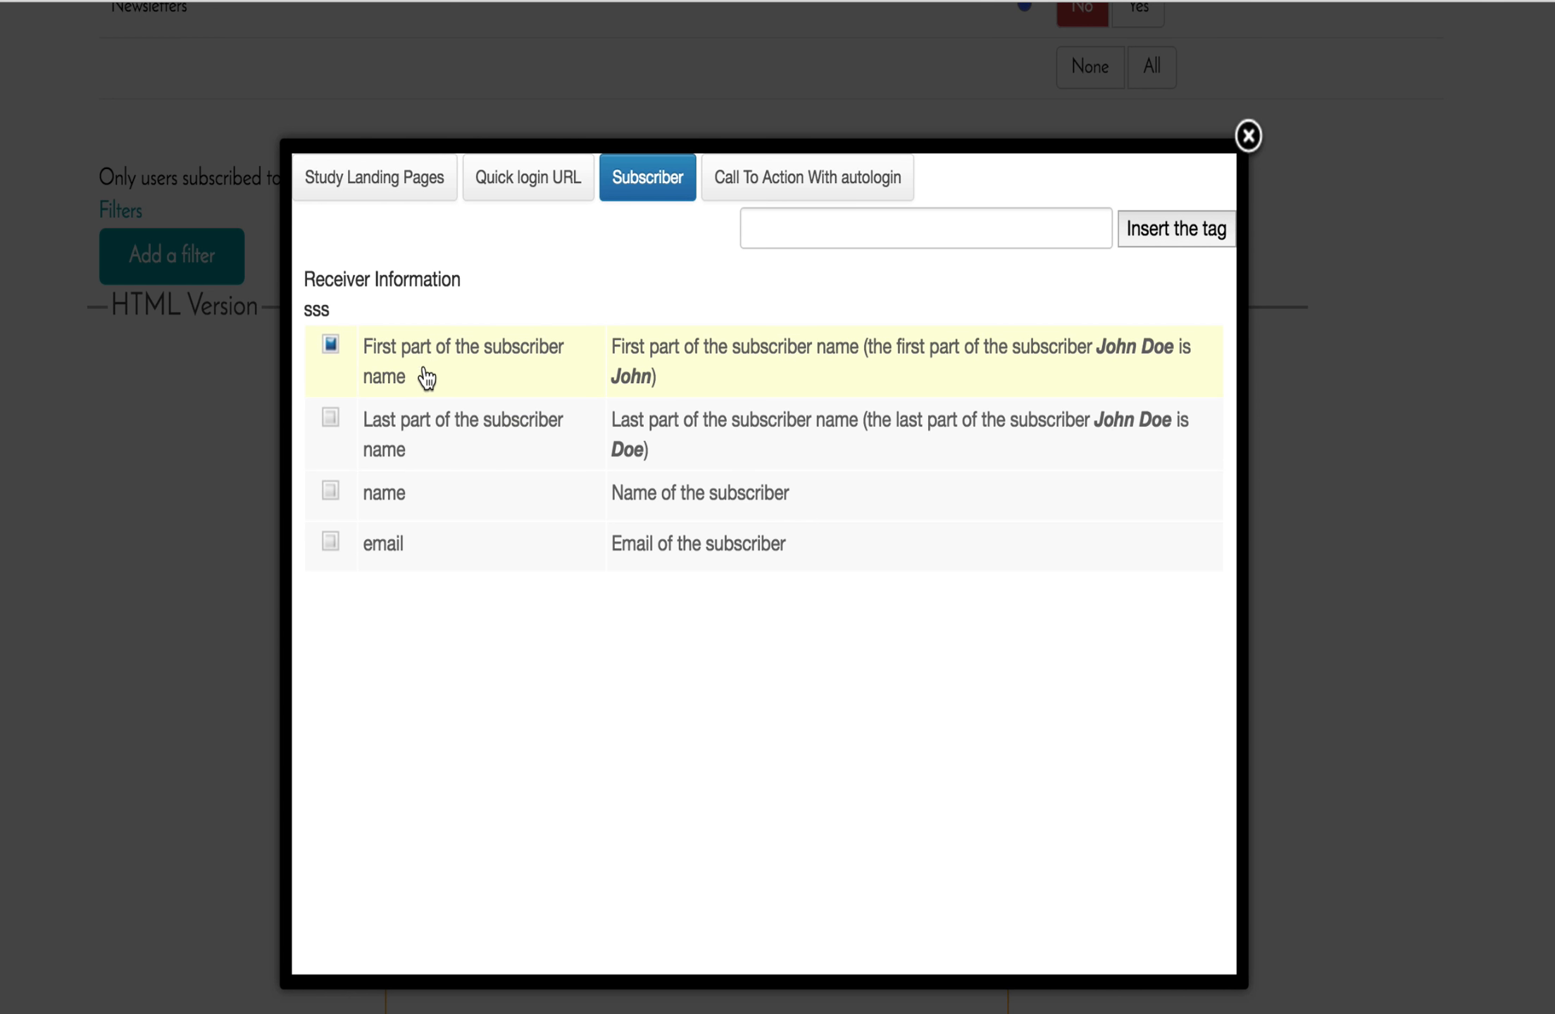
{"action": "left_click", "coordinate": [424, 437]}
{"action": "left_click", "coordinate": [405, 373]}
{"action": "left_click", "coordinate": [397, 435]}
{"action": "left_click", "coordinate": [395, 512]}
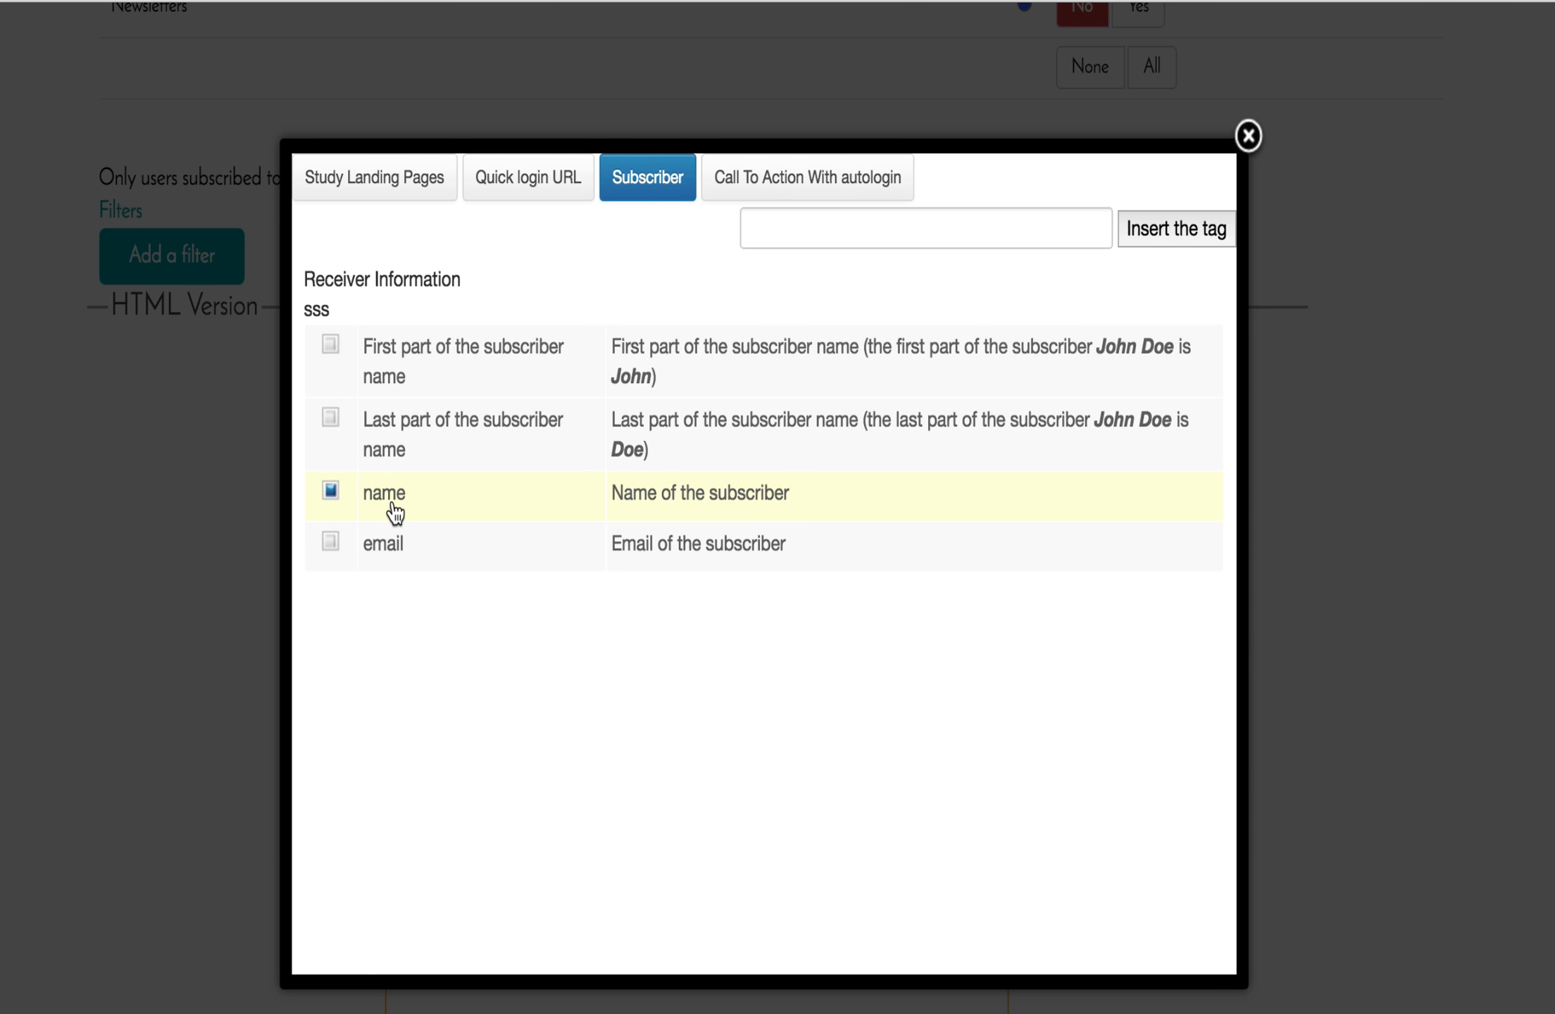
{"action": "left_click", "coordinate": [399, 546]}
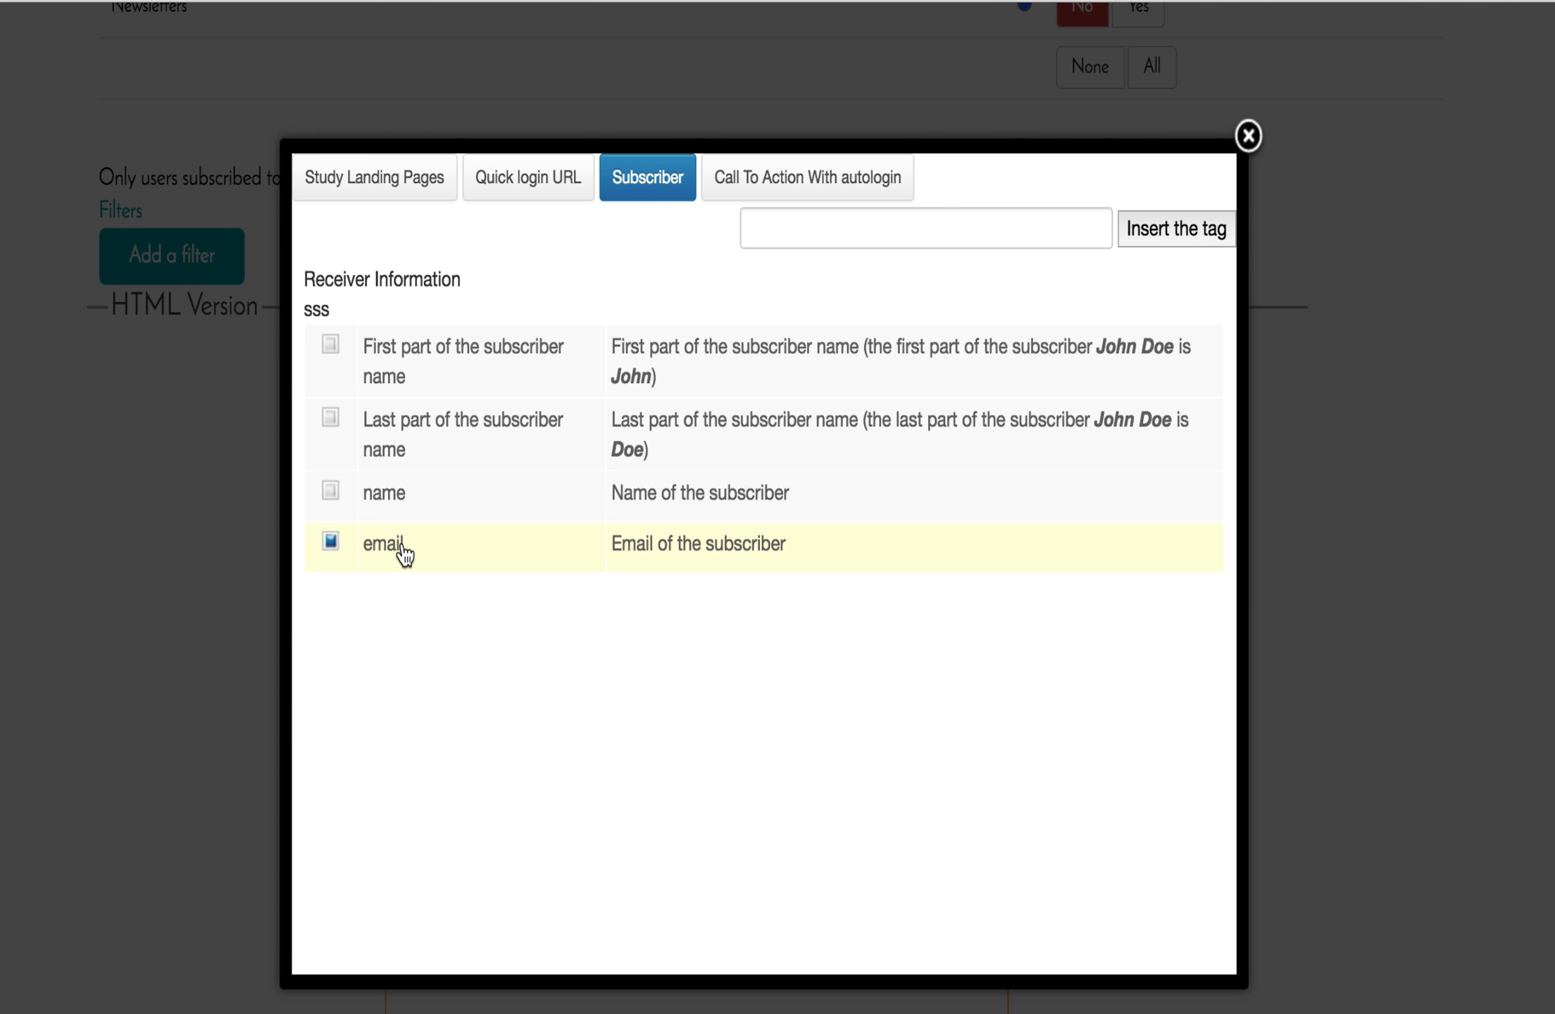
{"action": "left_click", "coordinate": [433, 486]}
{"action": "left_click", "coordinate": [433, 464]}
{"action": "left_click", "coordinate": [435, 473]}
{"action": "left_click", "coordinate": [329, 487]}
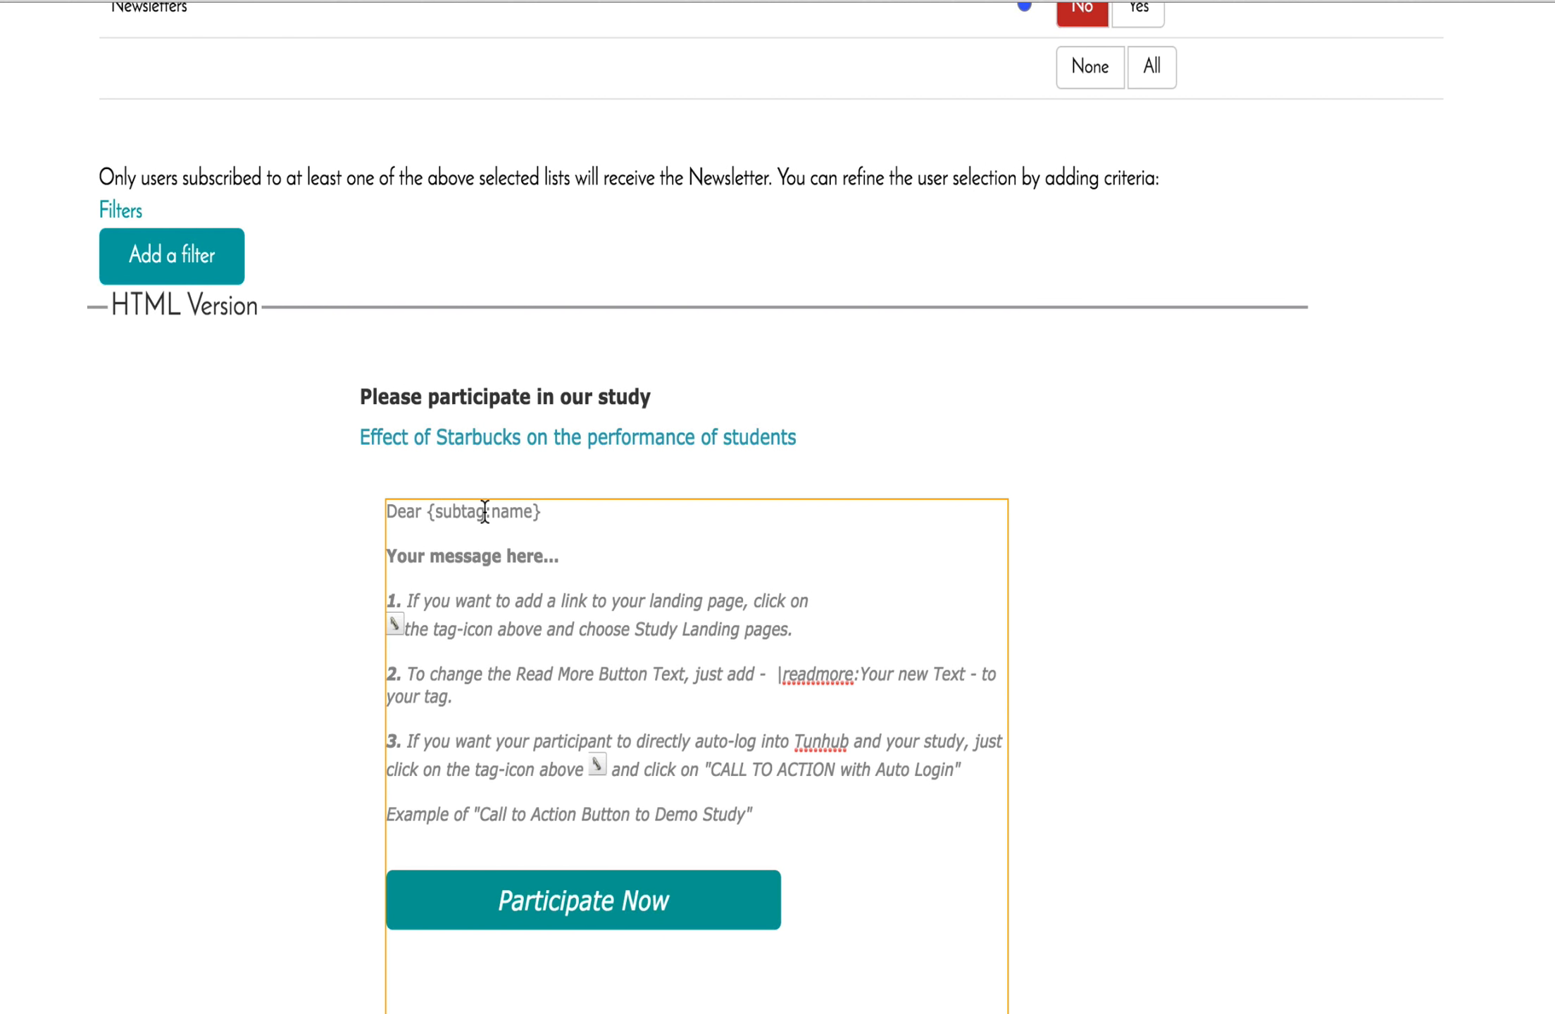
Add a comma after the name tag and replace the placeholder with 'please participate in my awesome new study about coffein.'.
{"action": "left_click", "coordinate": [543, 515]}
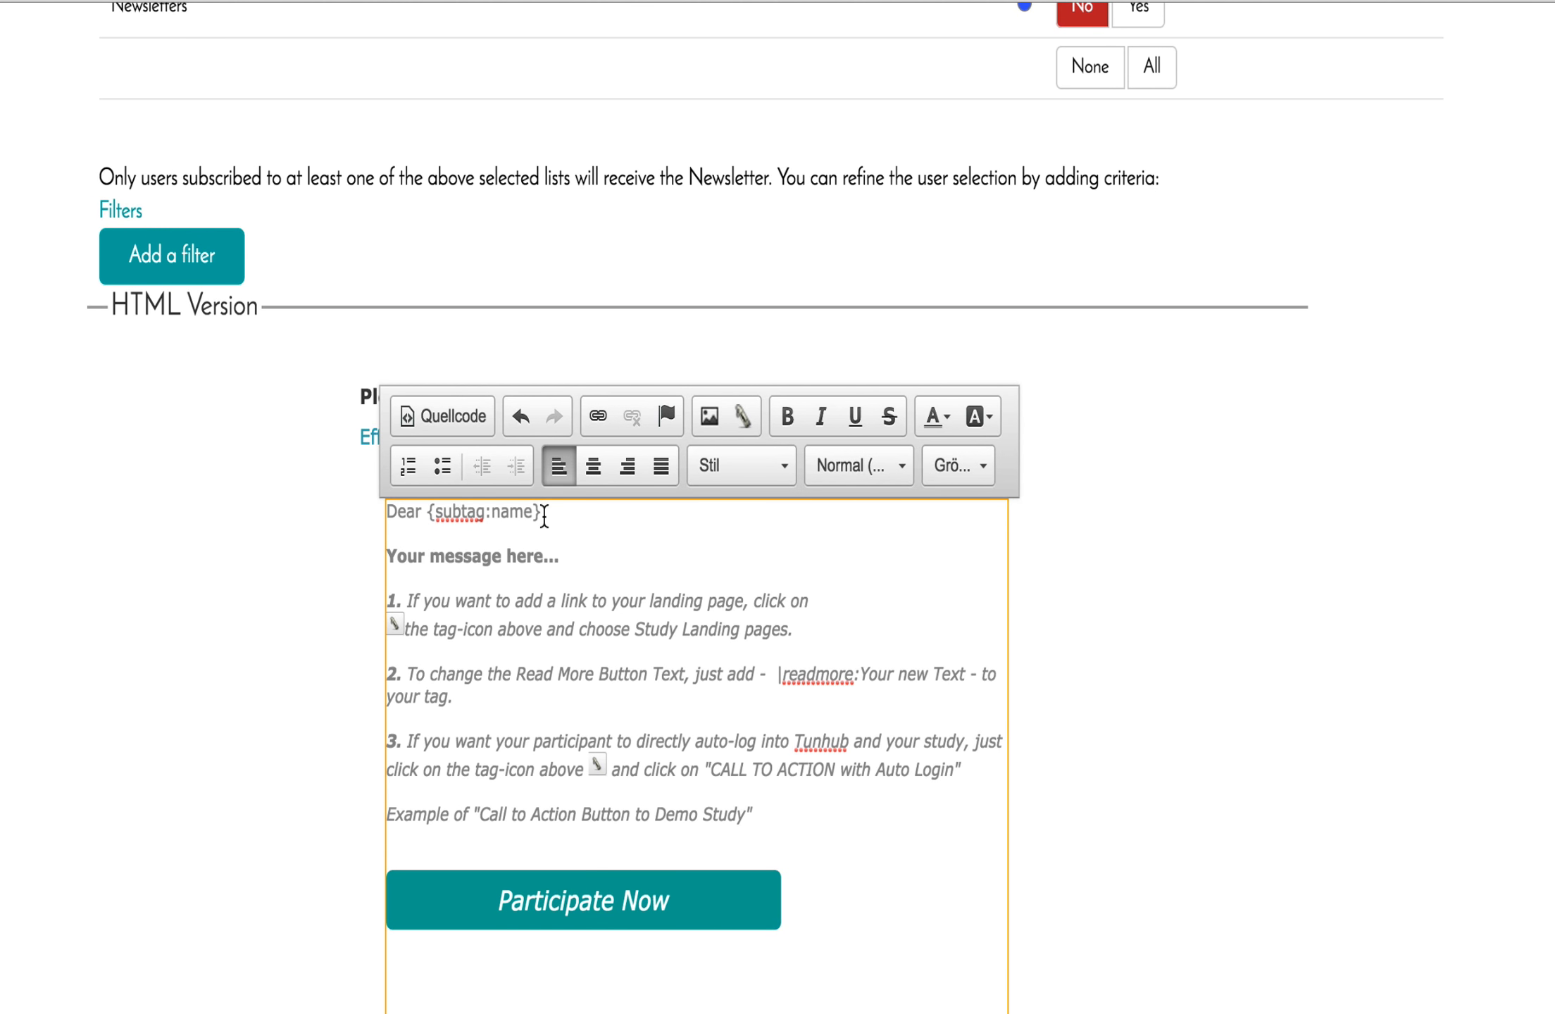
{"action": "type", "text": ","}
{"action": "mouse_move", "coordinate": [388, 556]}
{"action": "left_mouse_down"}
{"action": "mouse_move", "coordinate": [558, 556]}
{"action": "mouse_move", "coordinate": [401, 556]}
{"action": "left_mouse_up"}
{"action": "left_click", "coordinate": [559, 555]}
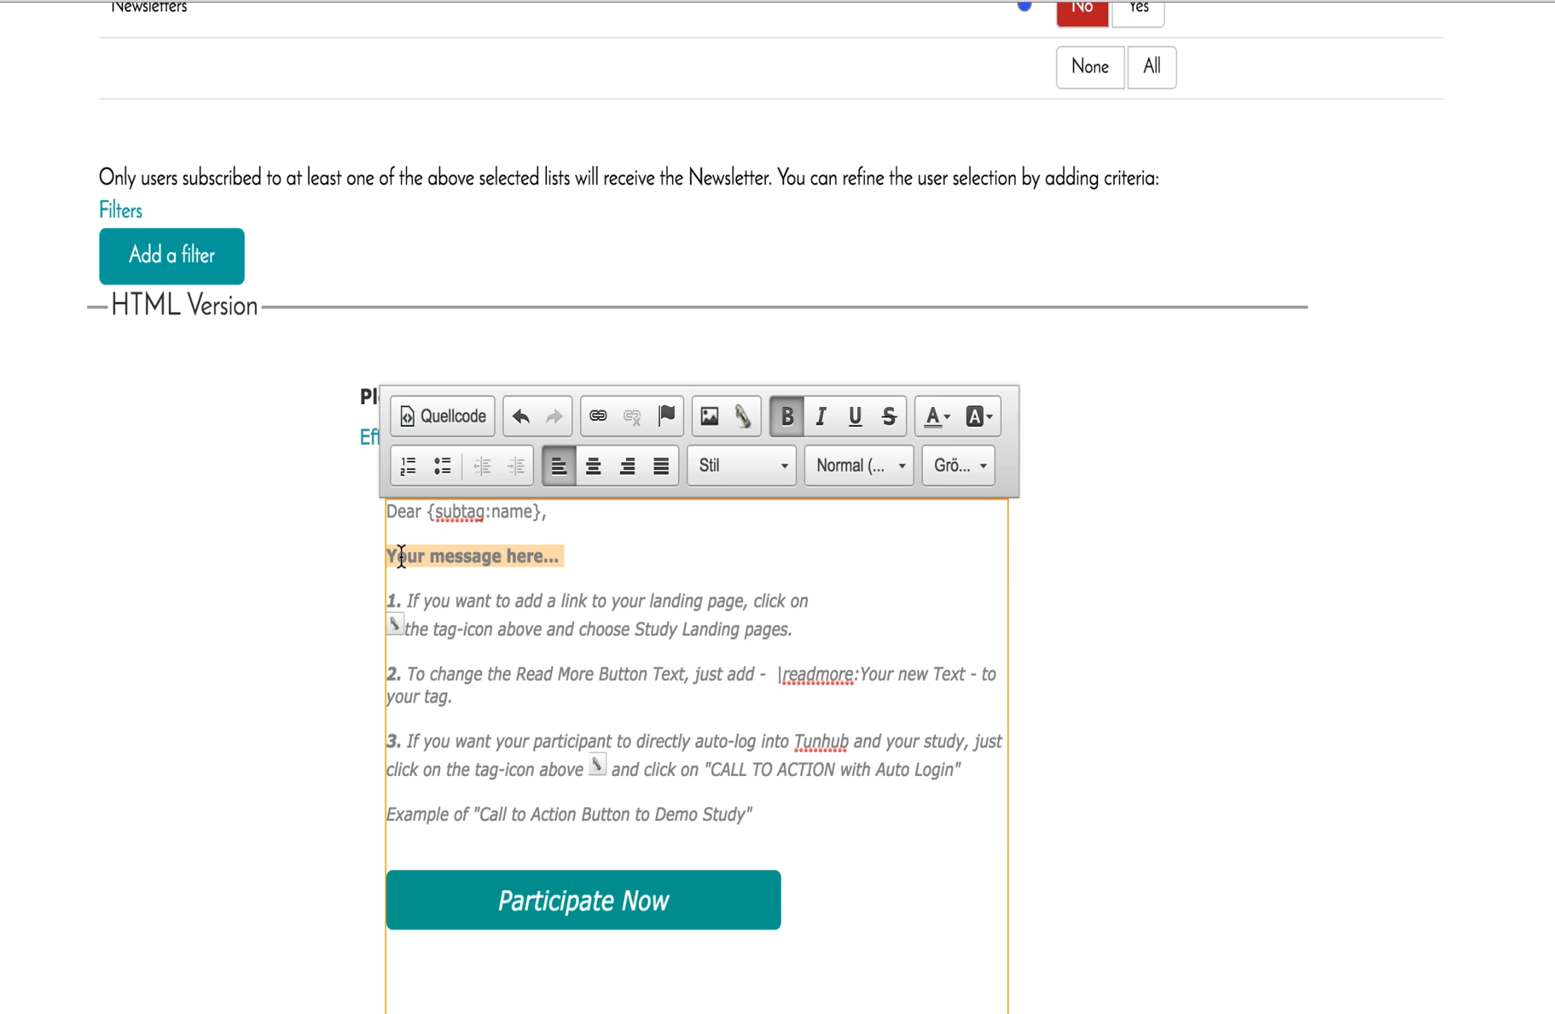
{"action": "type", "text": "pl"}
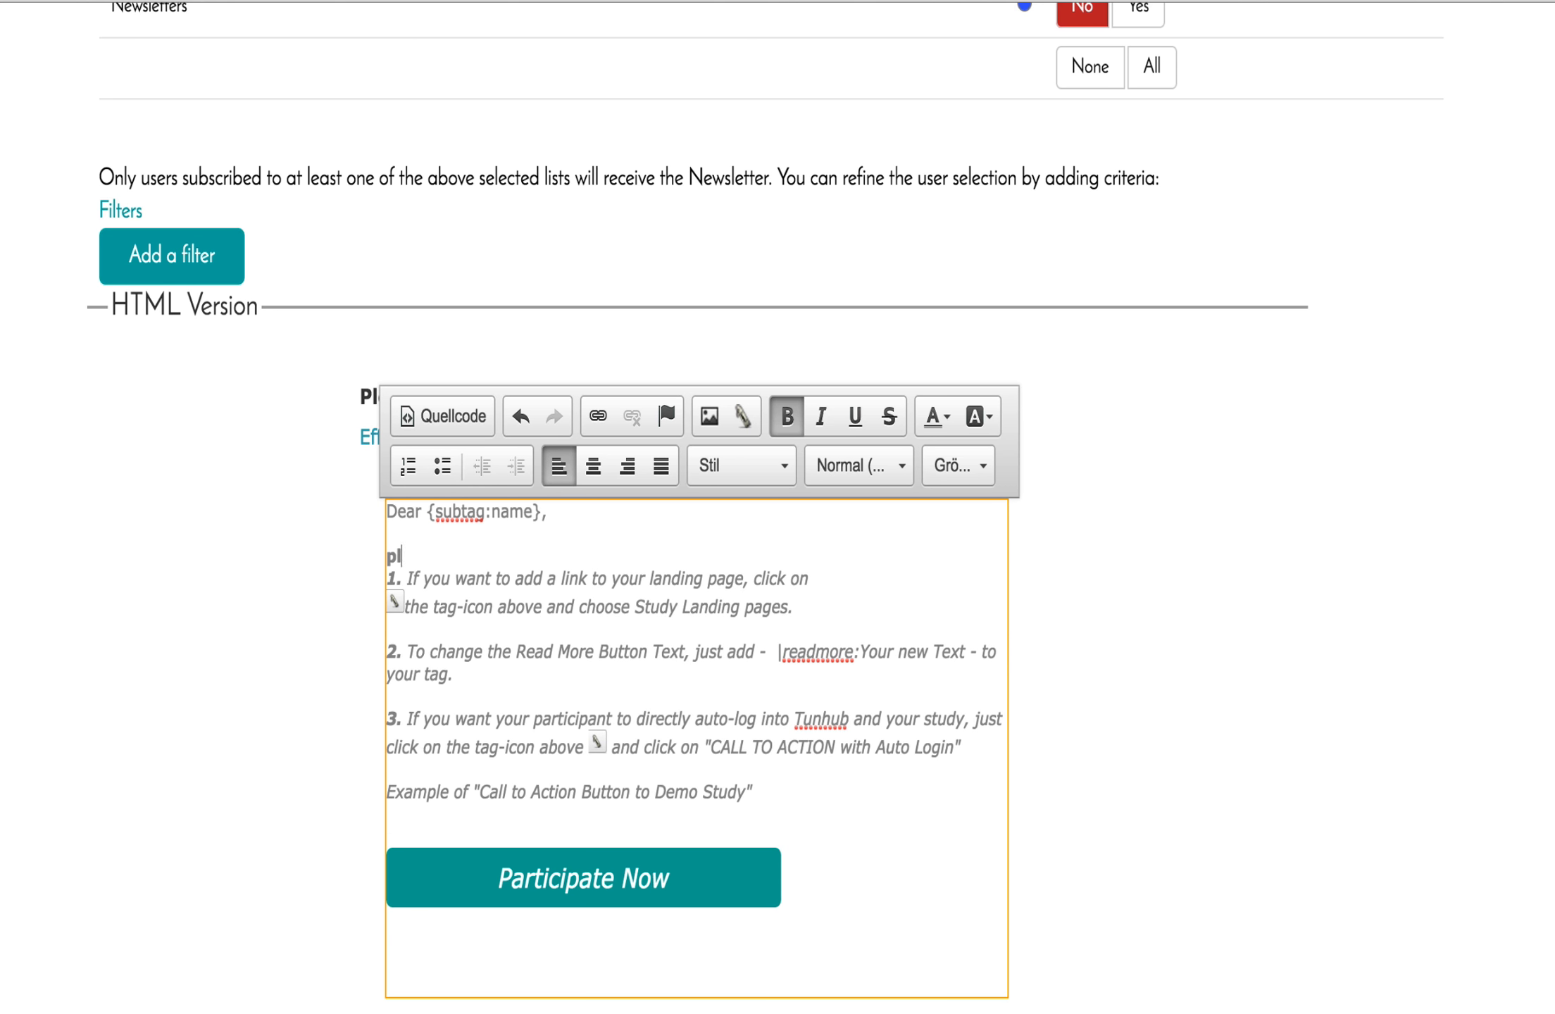
{"action": "type", "text": "ease participate in my aw"}
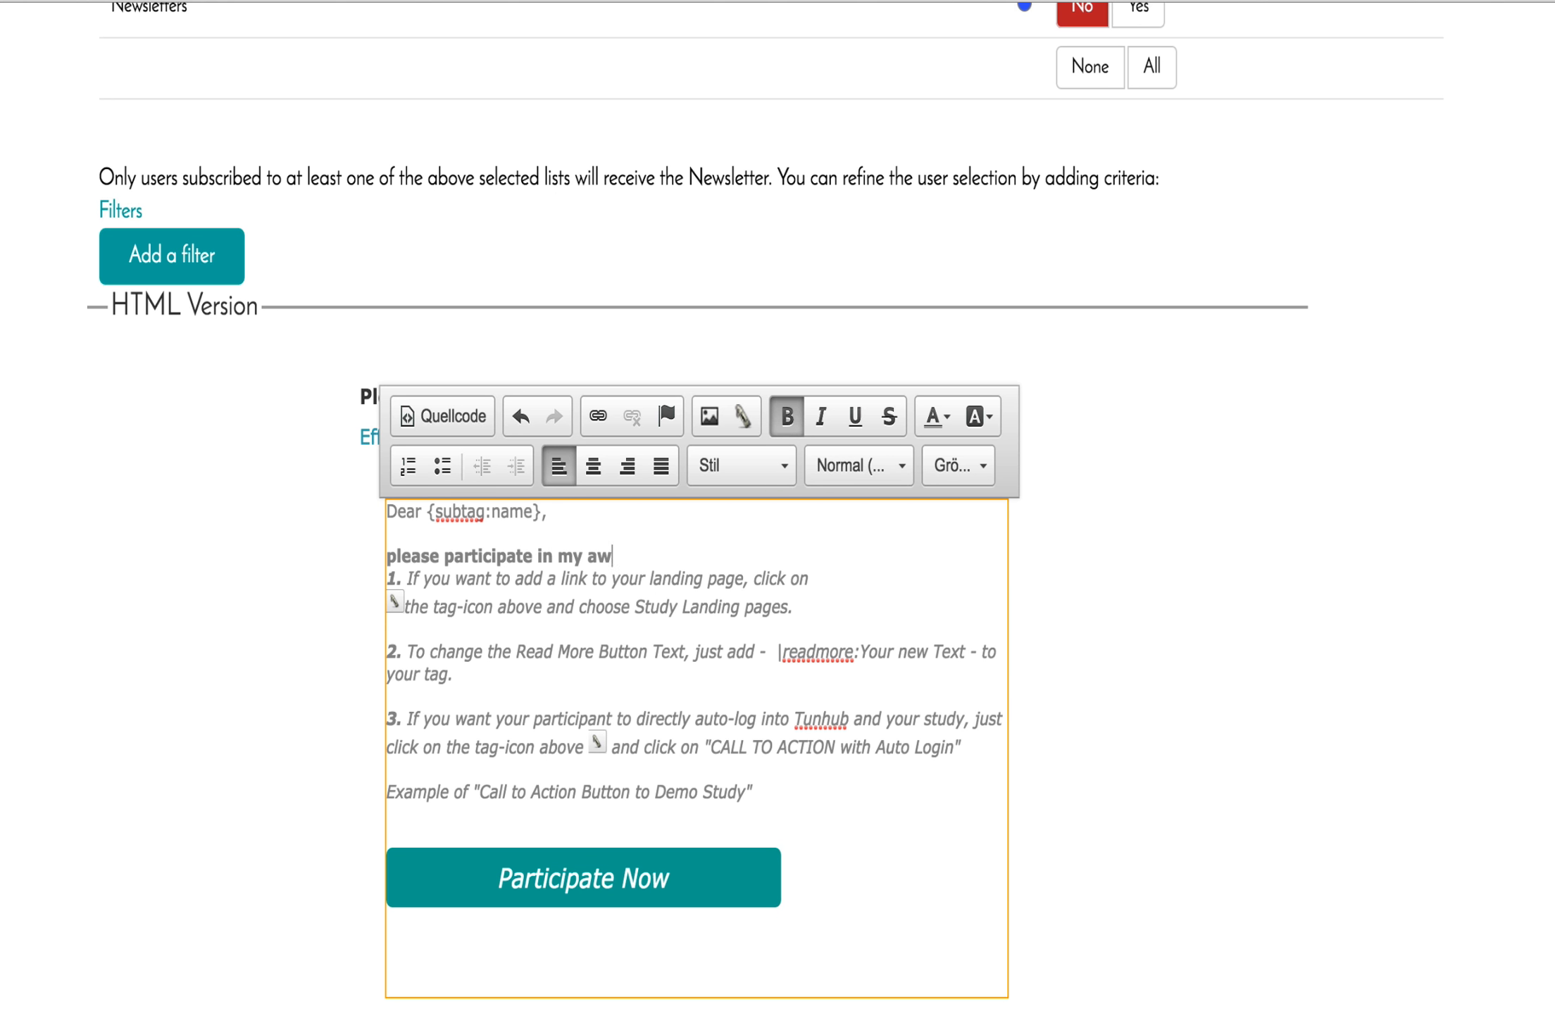
{"action": "type", "text": "esome new study about caff"}
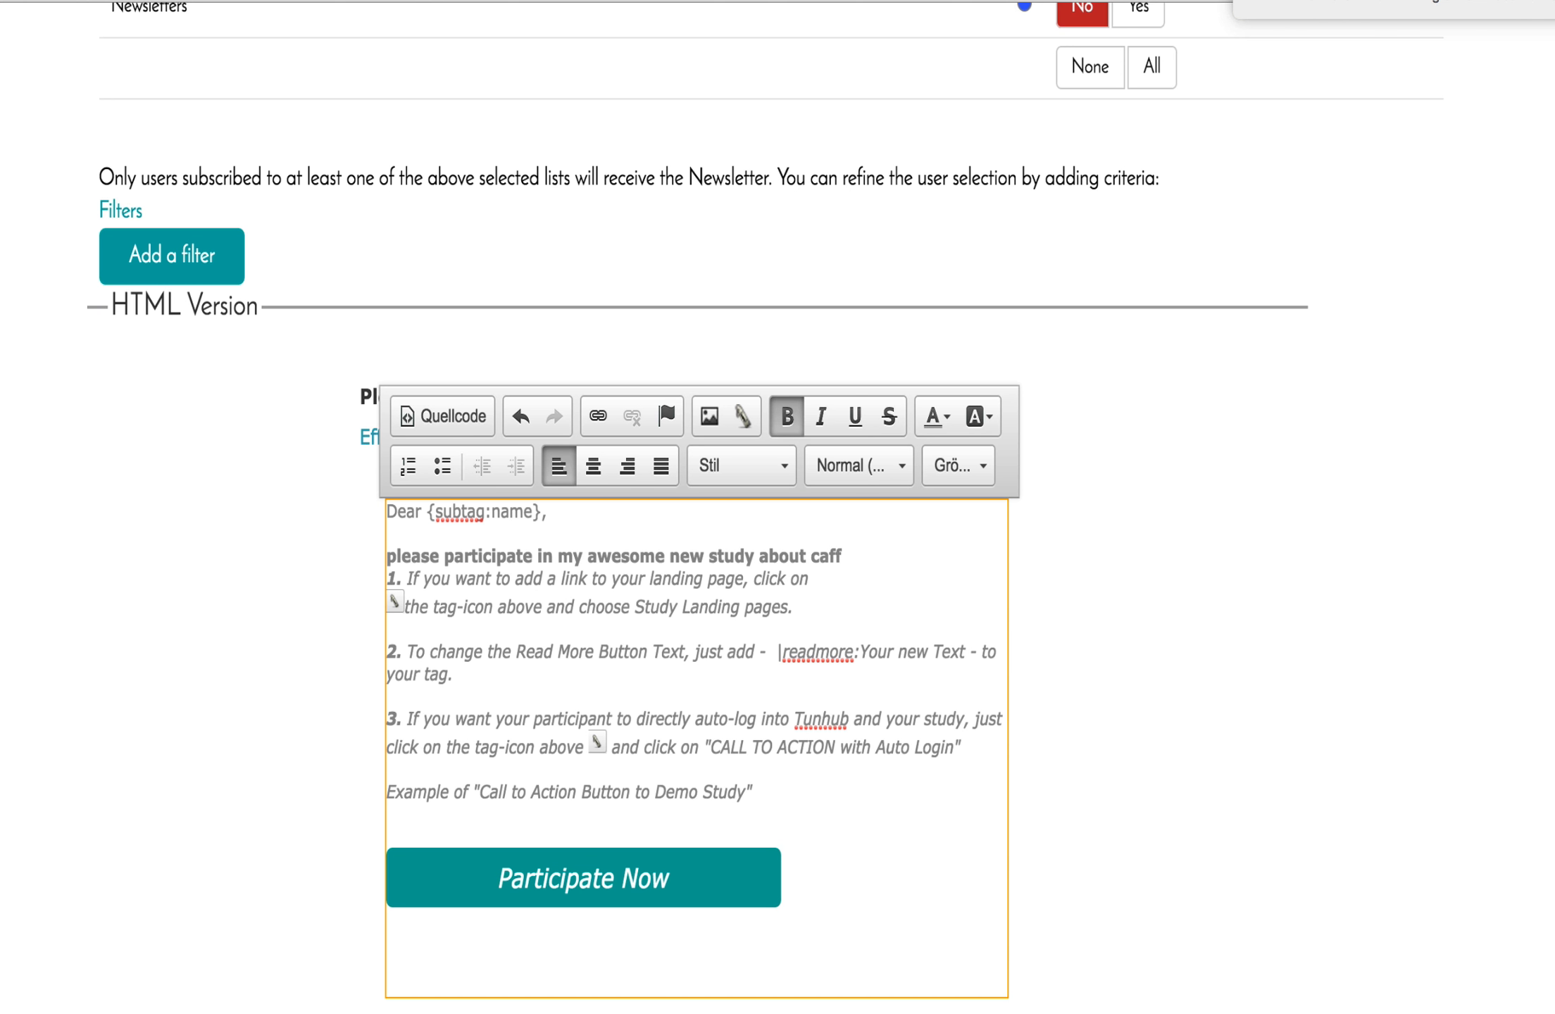
{"action": "key", "text": "BackSpace"}
{"action": "key", "text": "BackSpace"}
{"action": "key", "text": "BackSpace"}
{"action": "type", "text": "offein."}
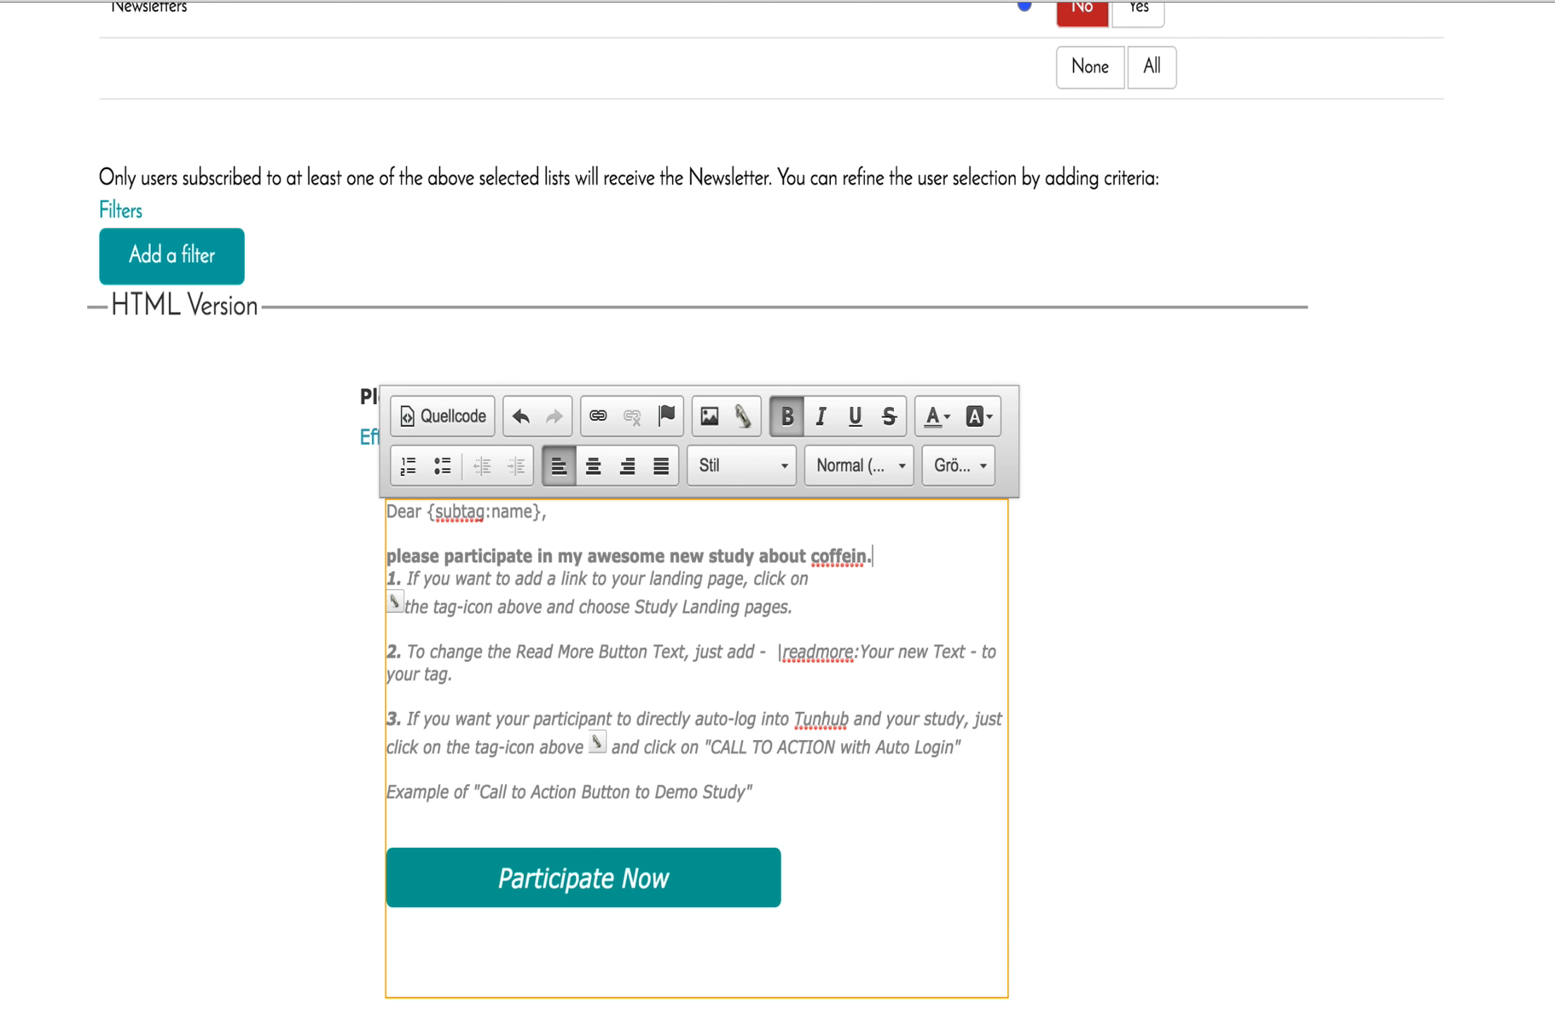
{"action": "key", "text": "Return"}
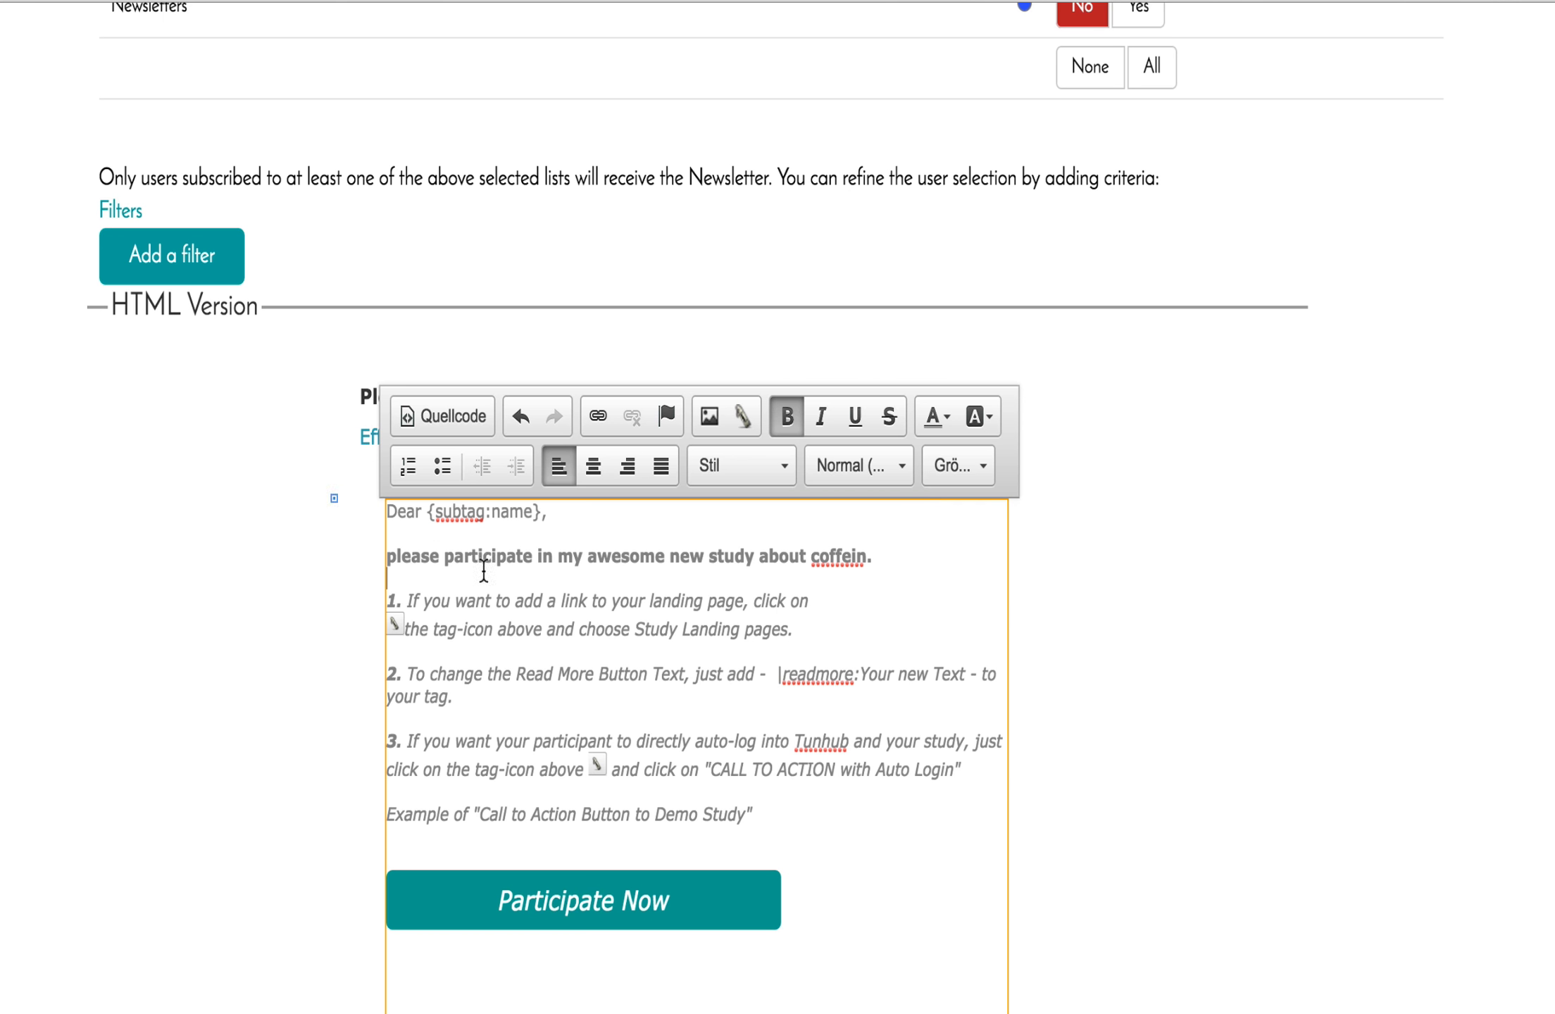
Remove bold formatting from the study invitation line.
{"action": "left_click_drag", "start_coordinate": [881, 563], "coordinate": [383, 558]}
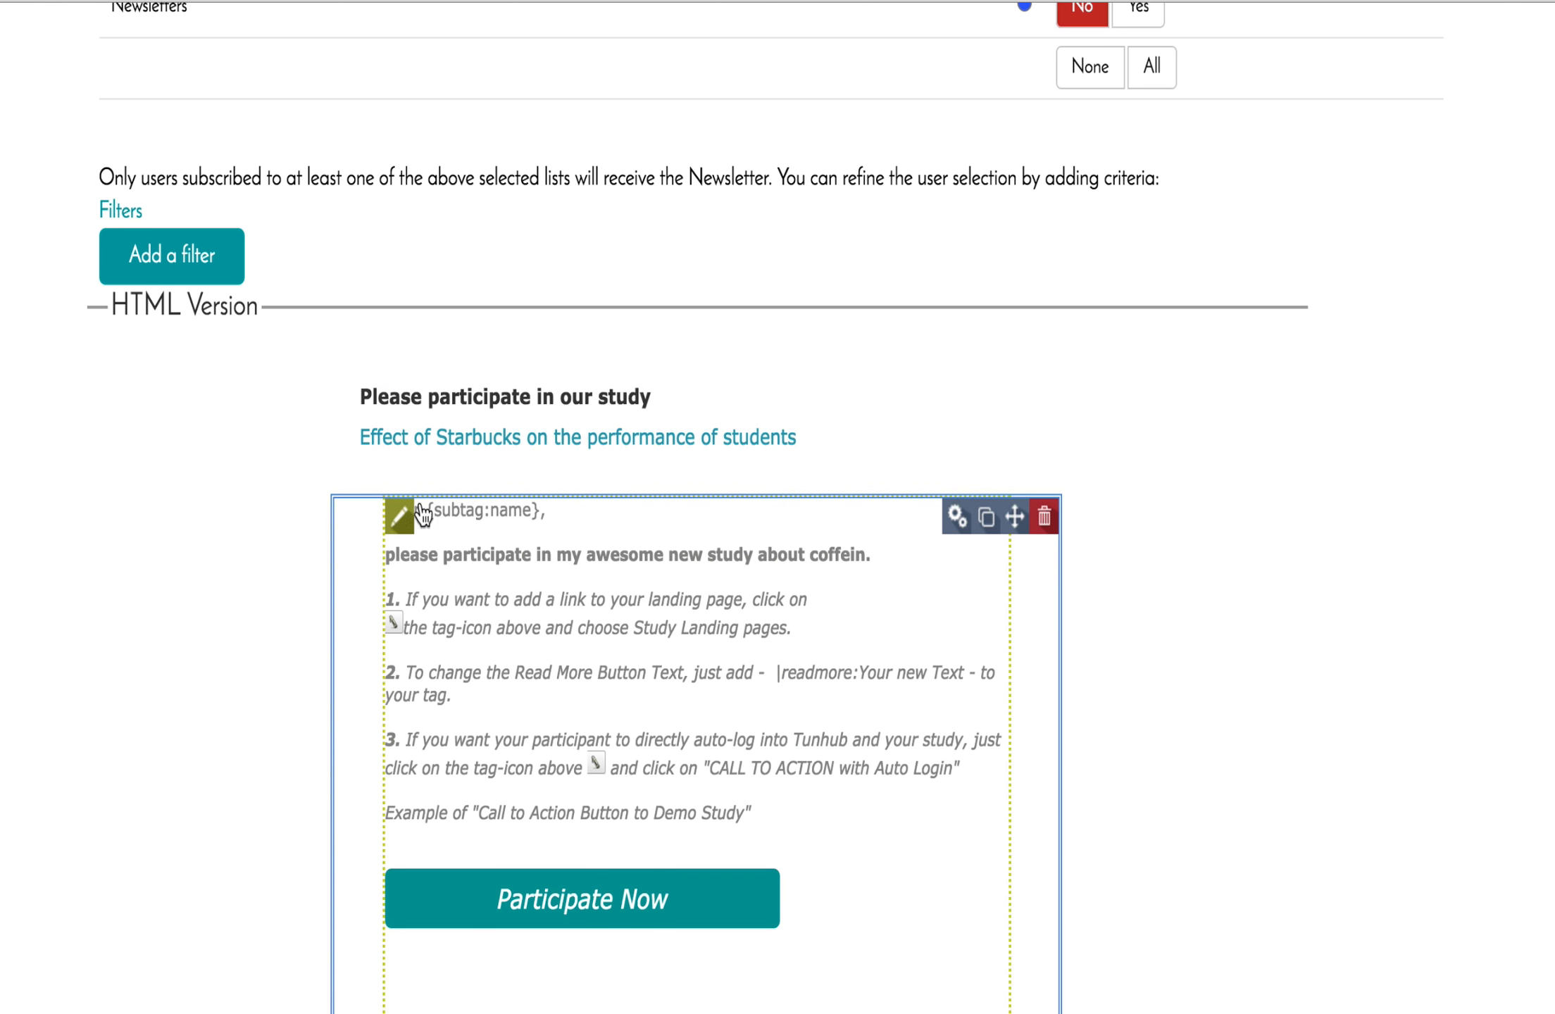
{"action": "left_click", "coordinate": [406, 507]}
{"action": "left_click_drag", "start_coordinate": [873, 556], "coordinate": [387, 554]}
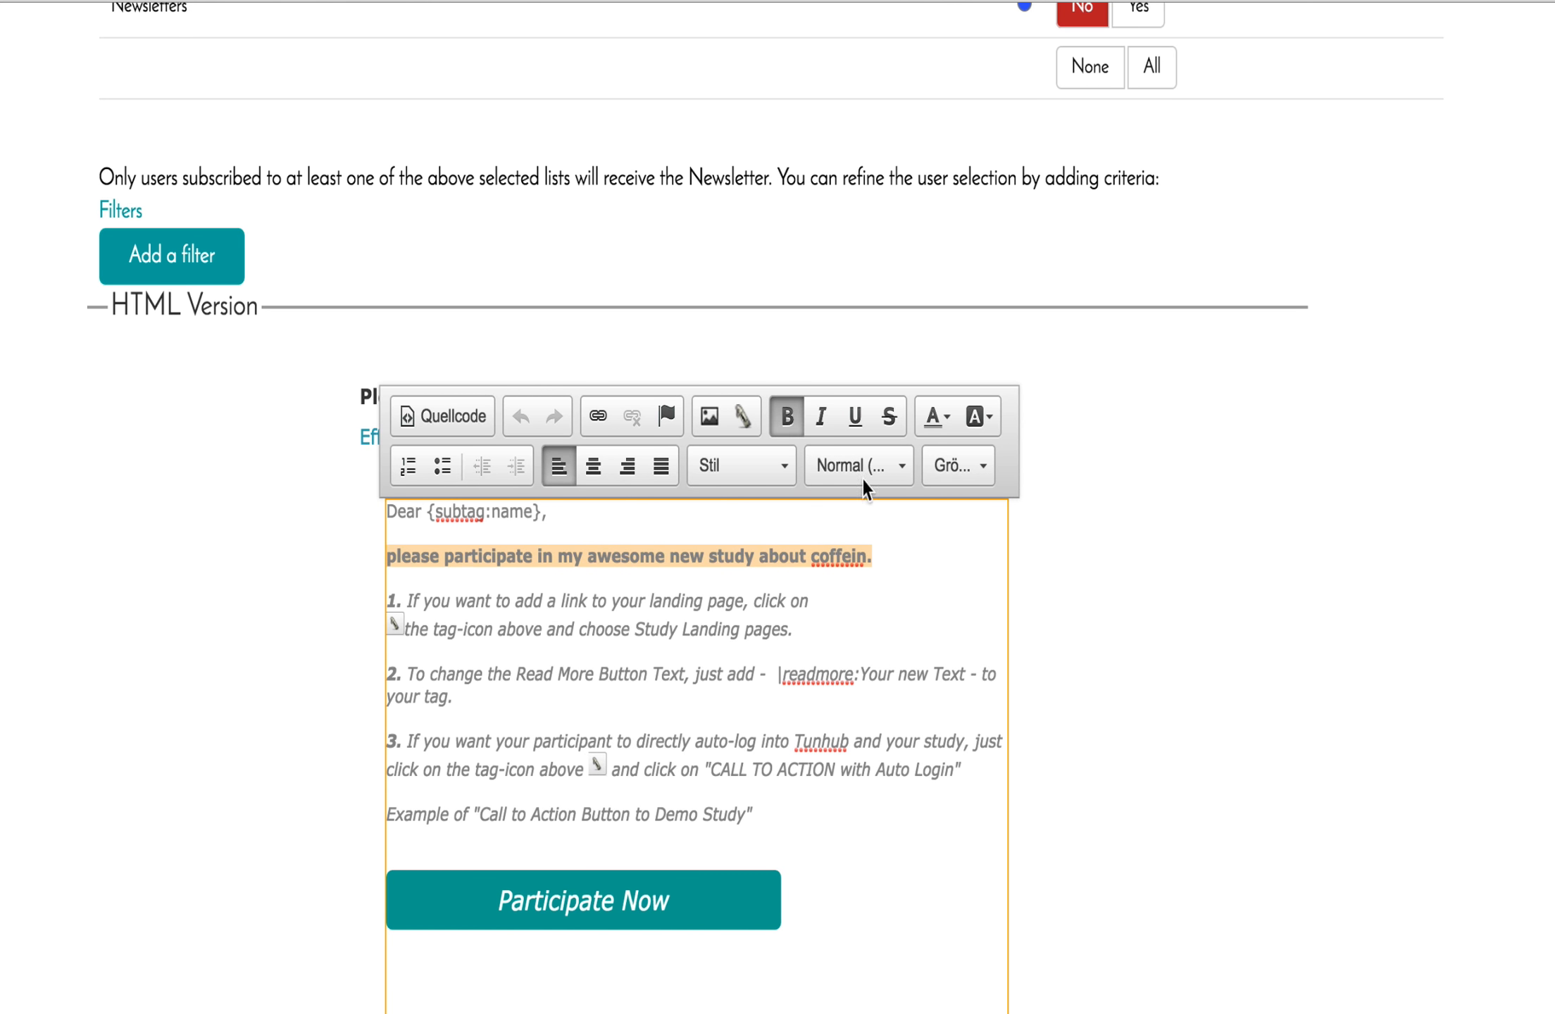
{"action": "left_click", "coordinate": [787, 424]}
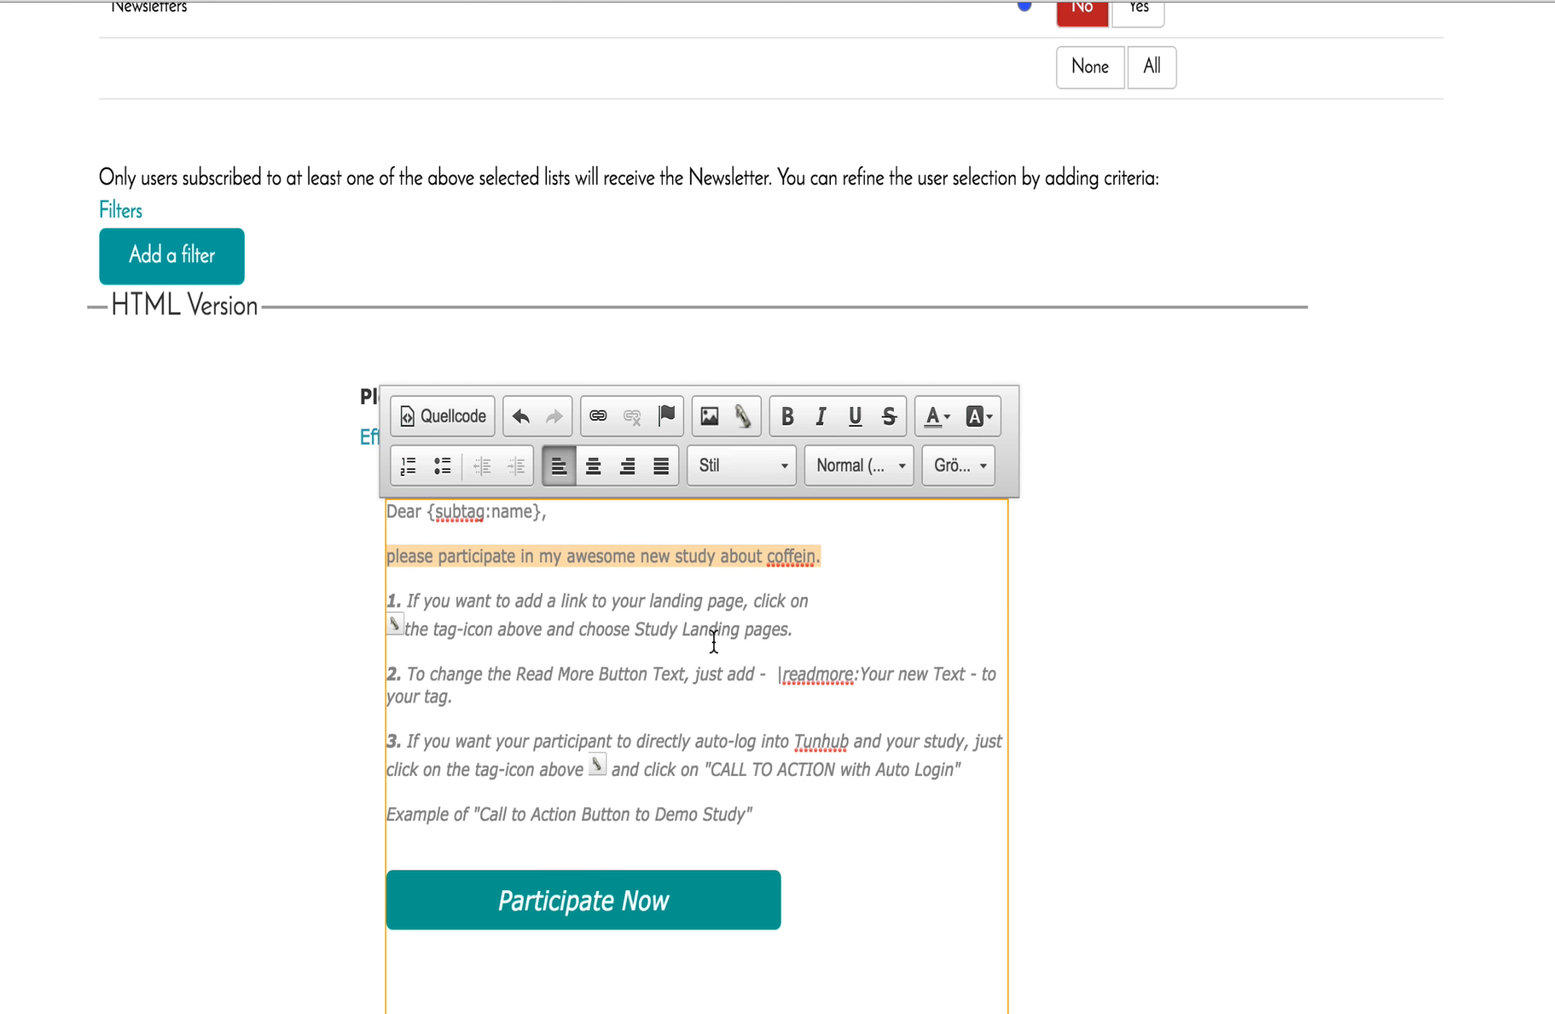
Delete instruction paragraph 1 and insert the Demo Study May 2016 landing-page tag in its place.
{"action": "left_click_drag", "start_coordinate": [794, 628], "coordinate": [388, 603]}
{"action": "key", "text": "BackSpace"}
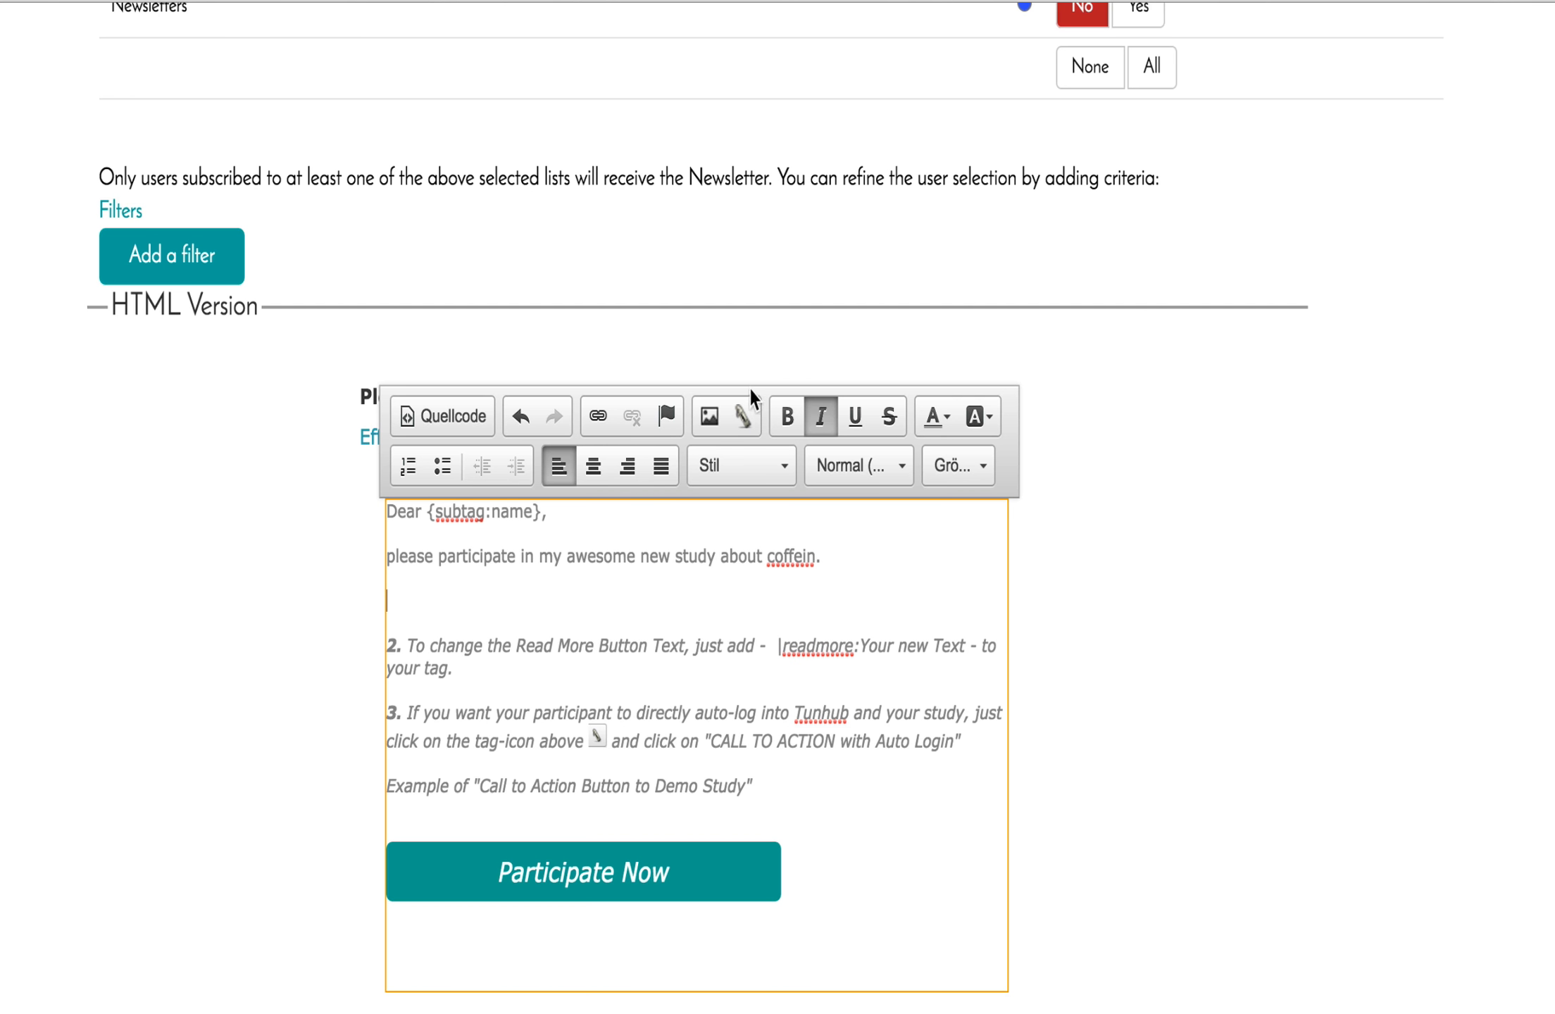
{"action": "left_click", "coordinate": [744, 408]}
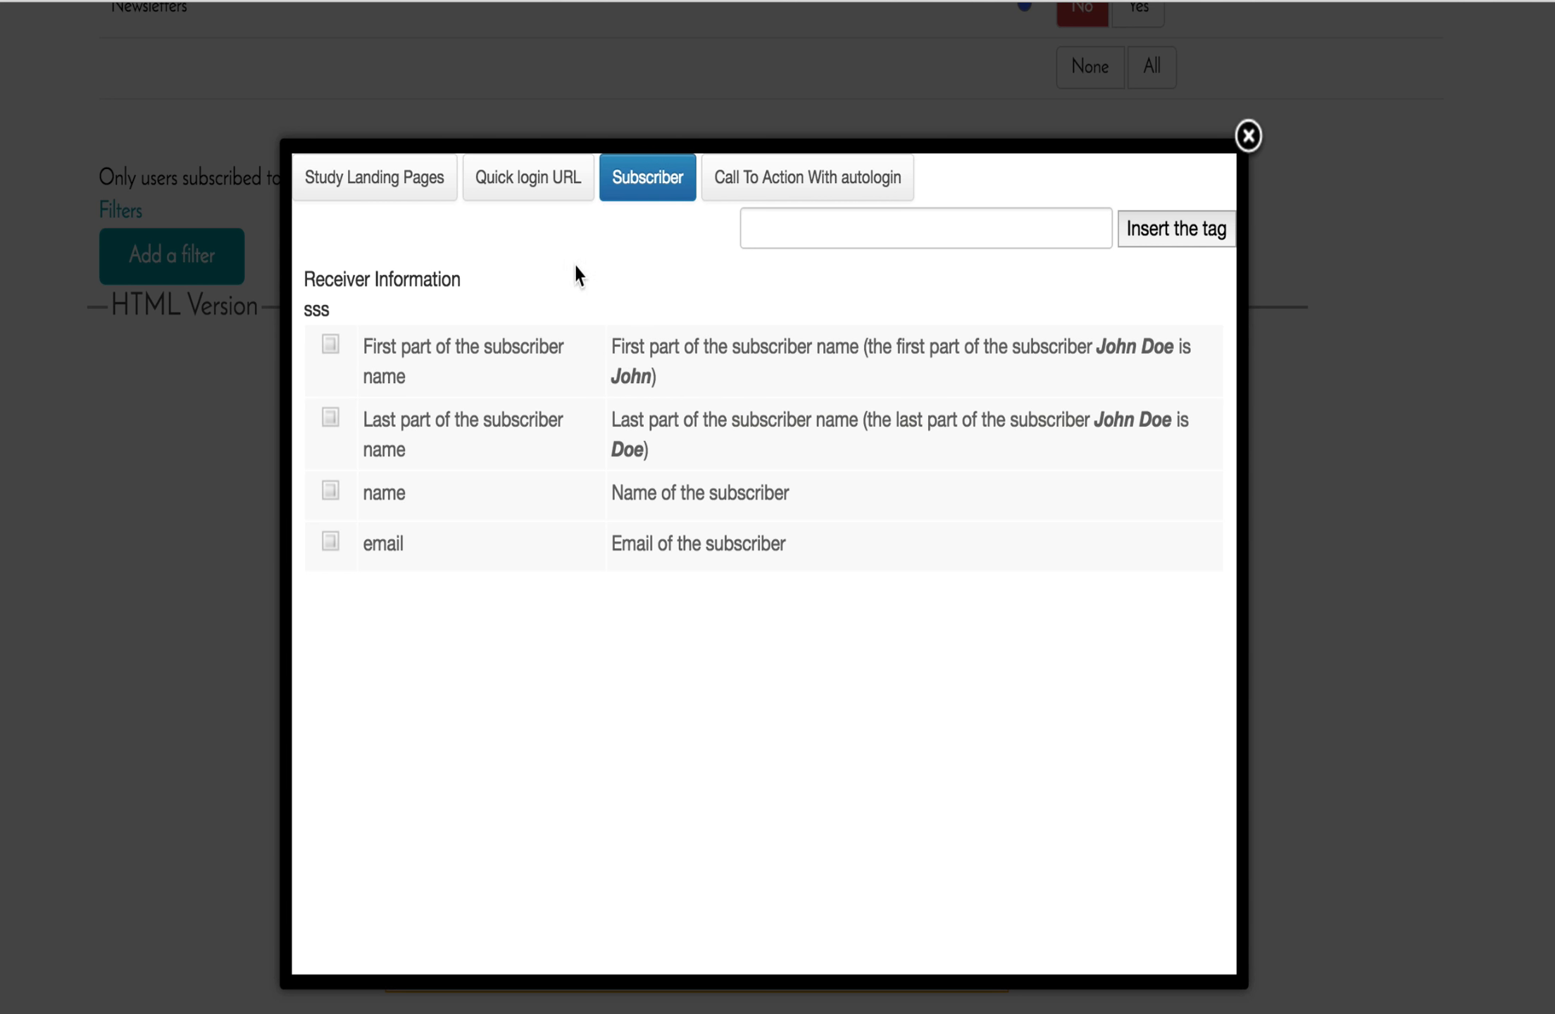
{"action": "left_click", "coordinate": [384, 181]}
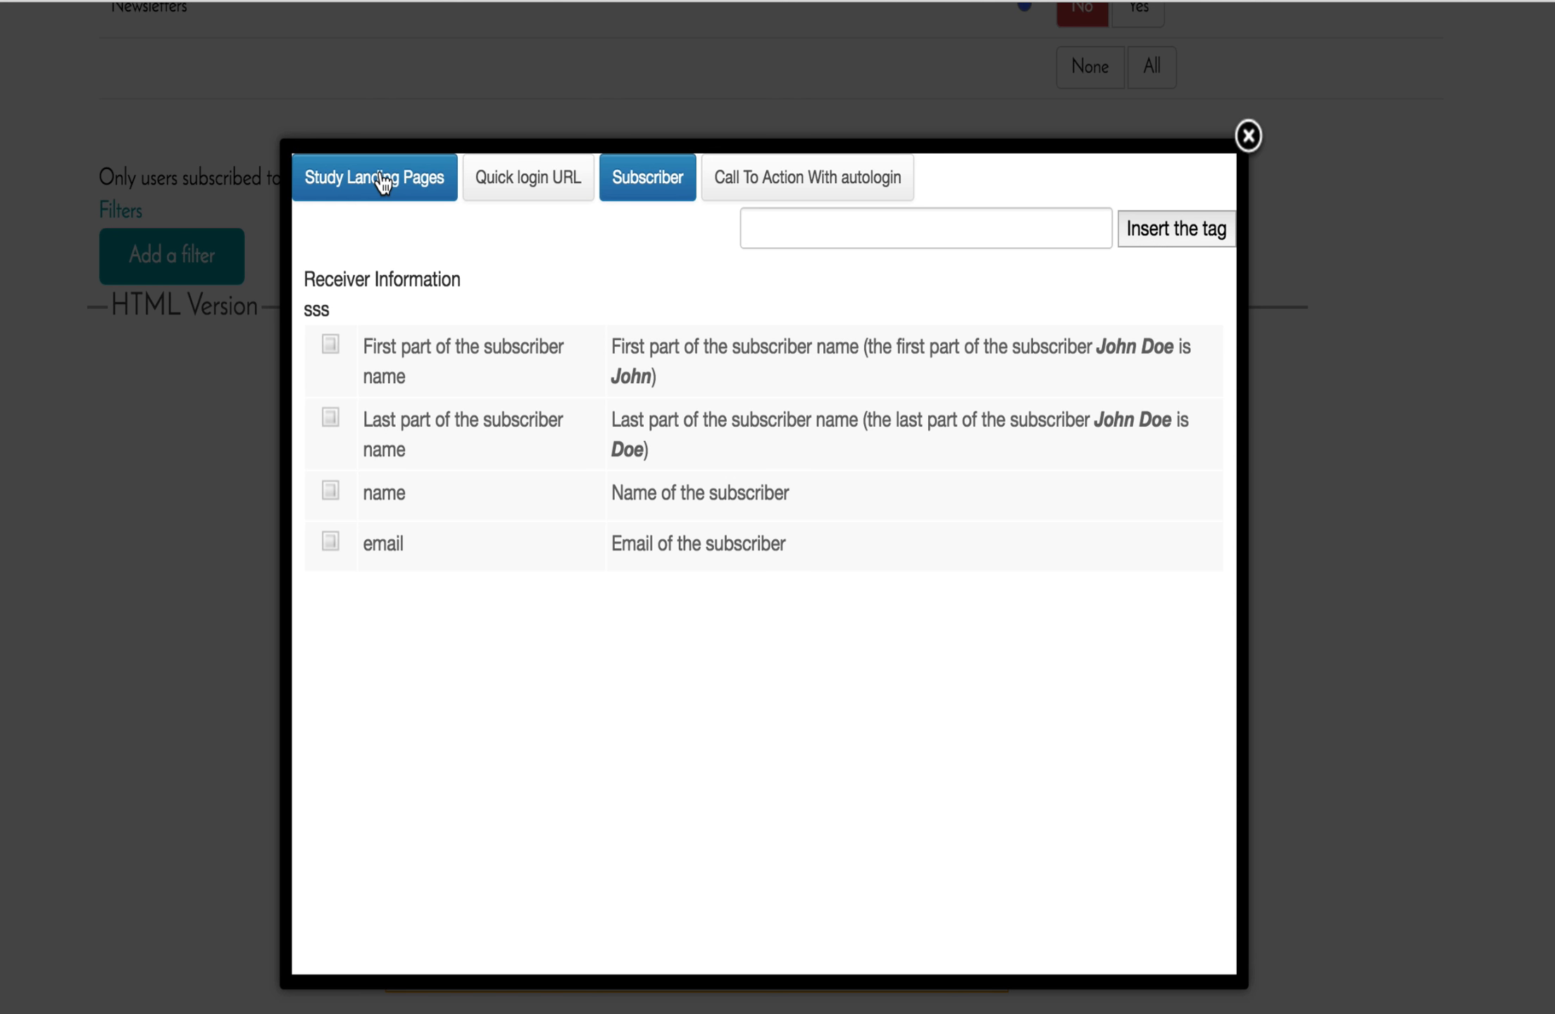
{"action": "left_click", "coordinate": [452, 642]}
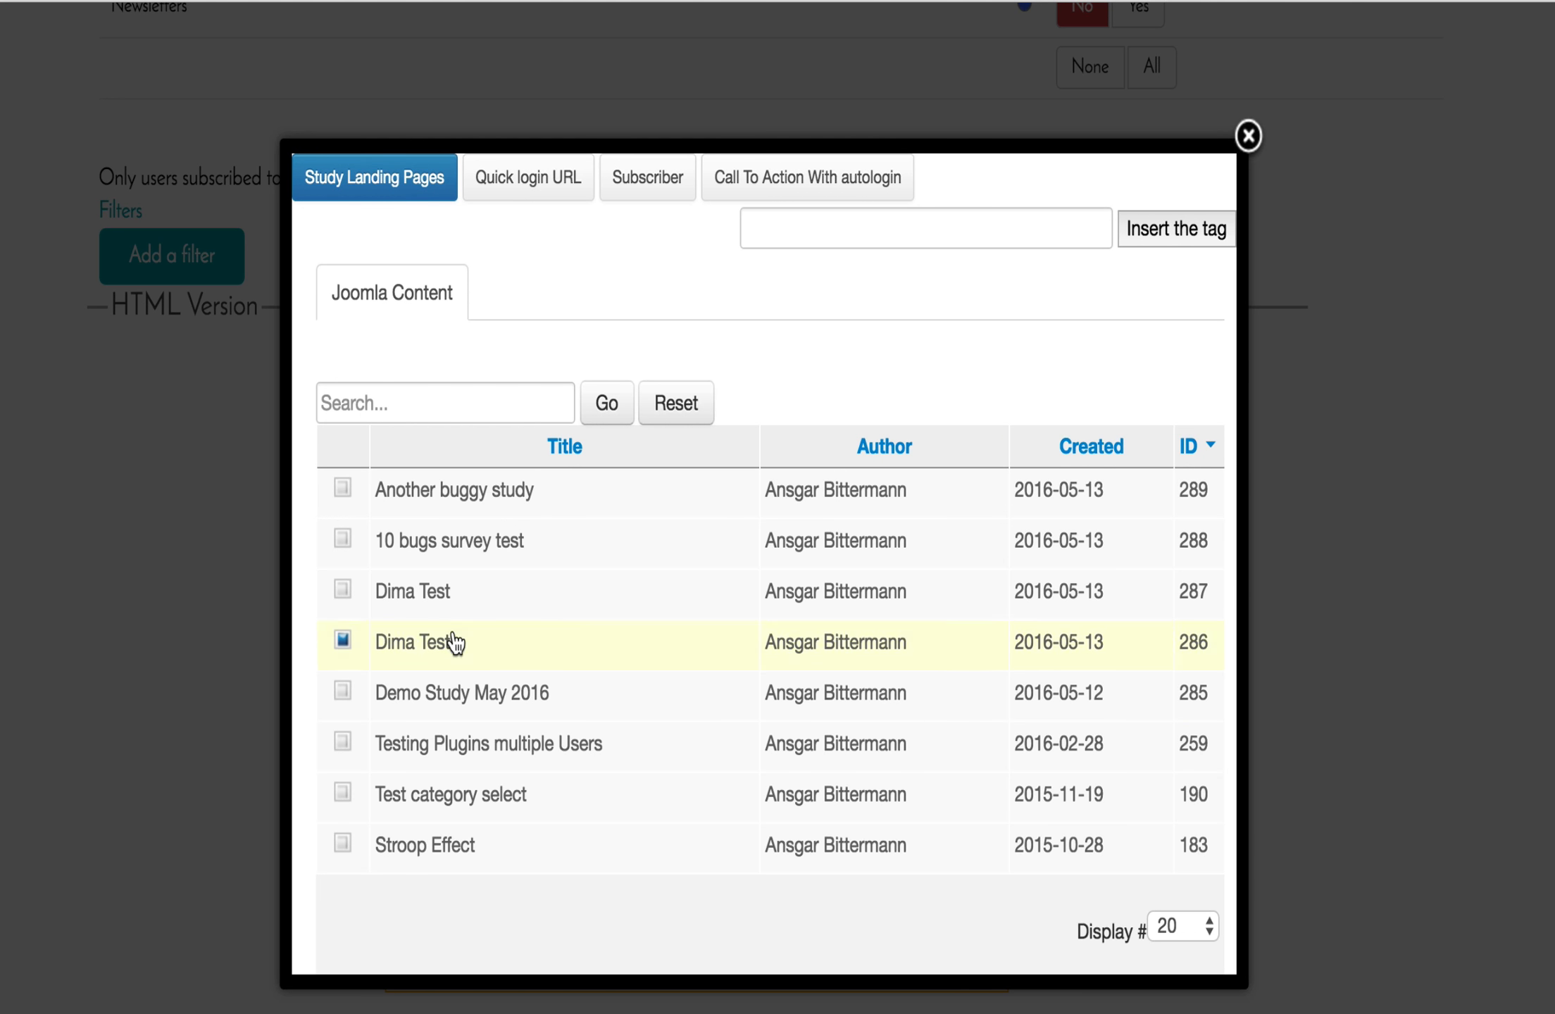
{"action": "left_click", "coordinate": [470, 696]}
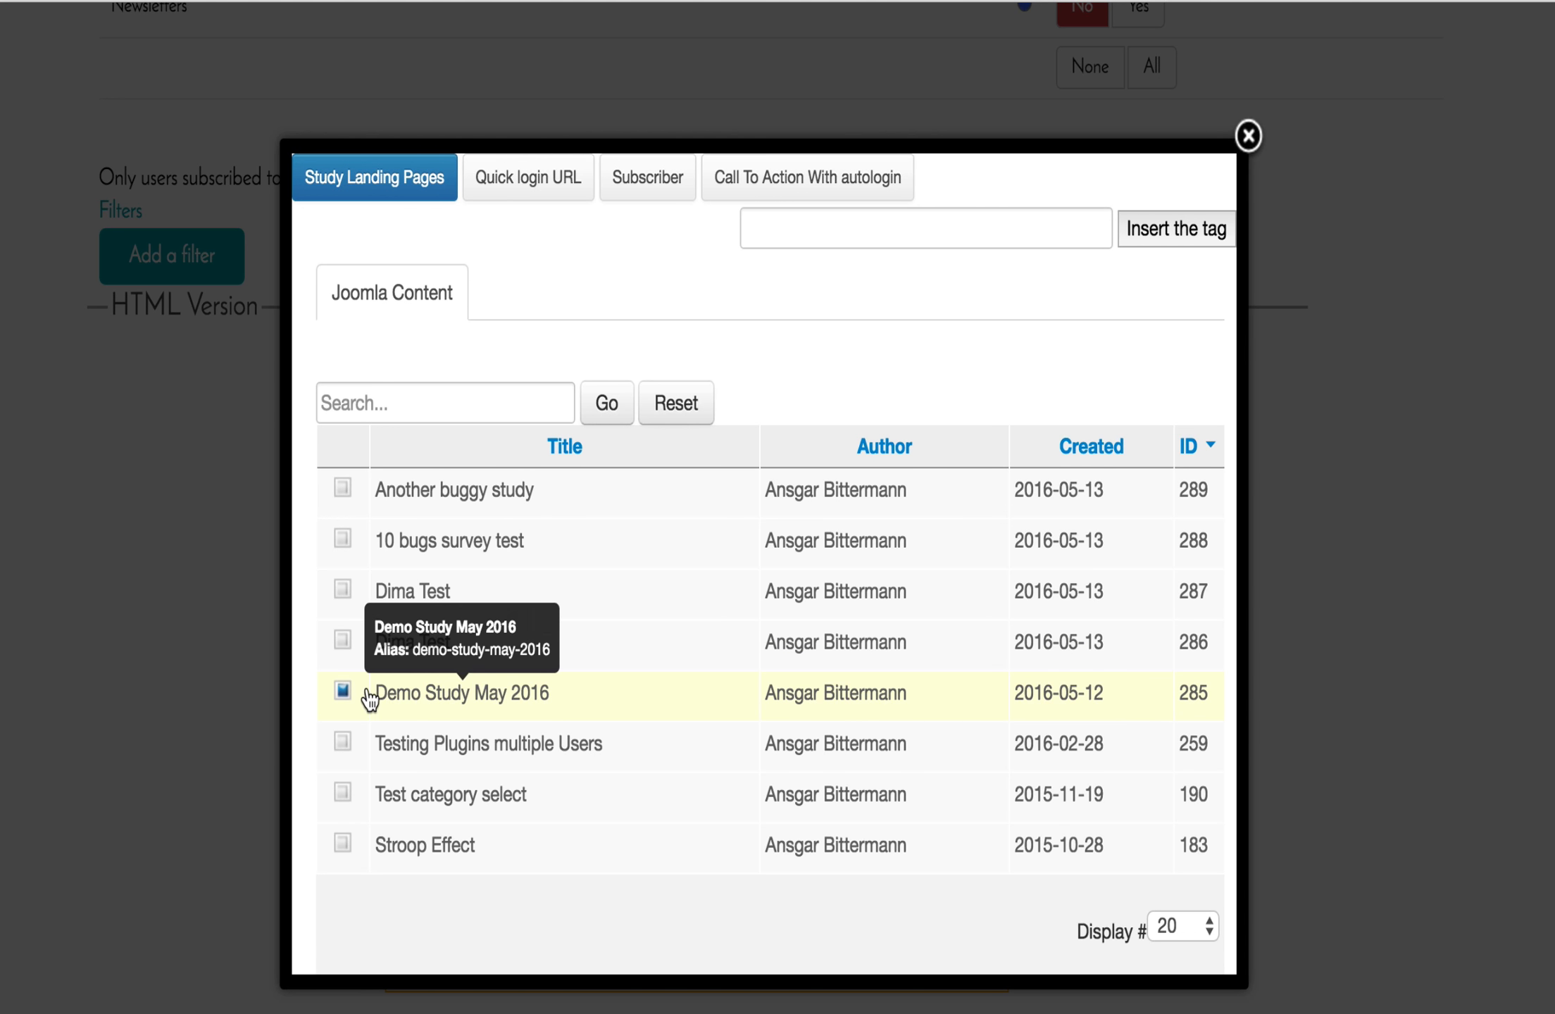
{"action": "left_click", "coordinate": [343, 692]}
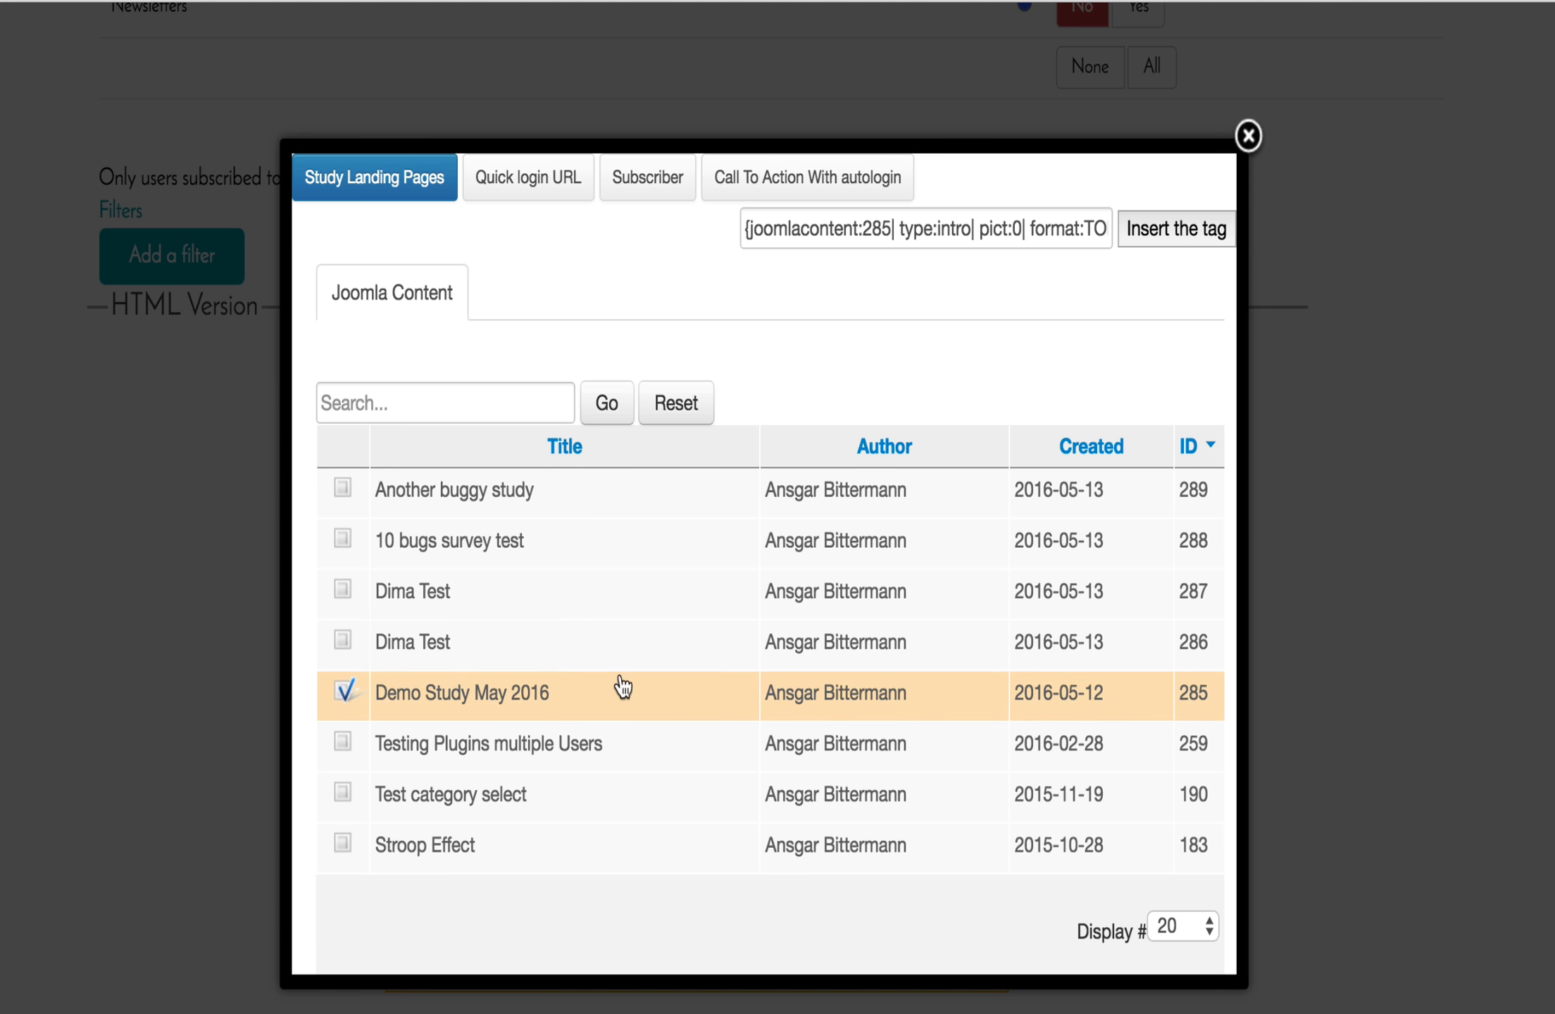
{"action": "left_click", "coordinate": [1177, 238]}
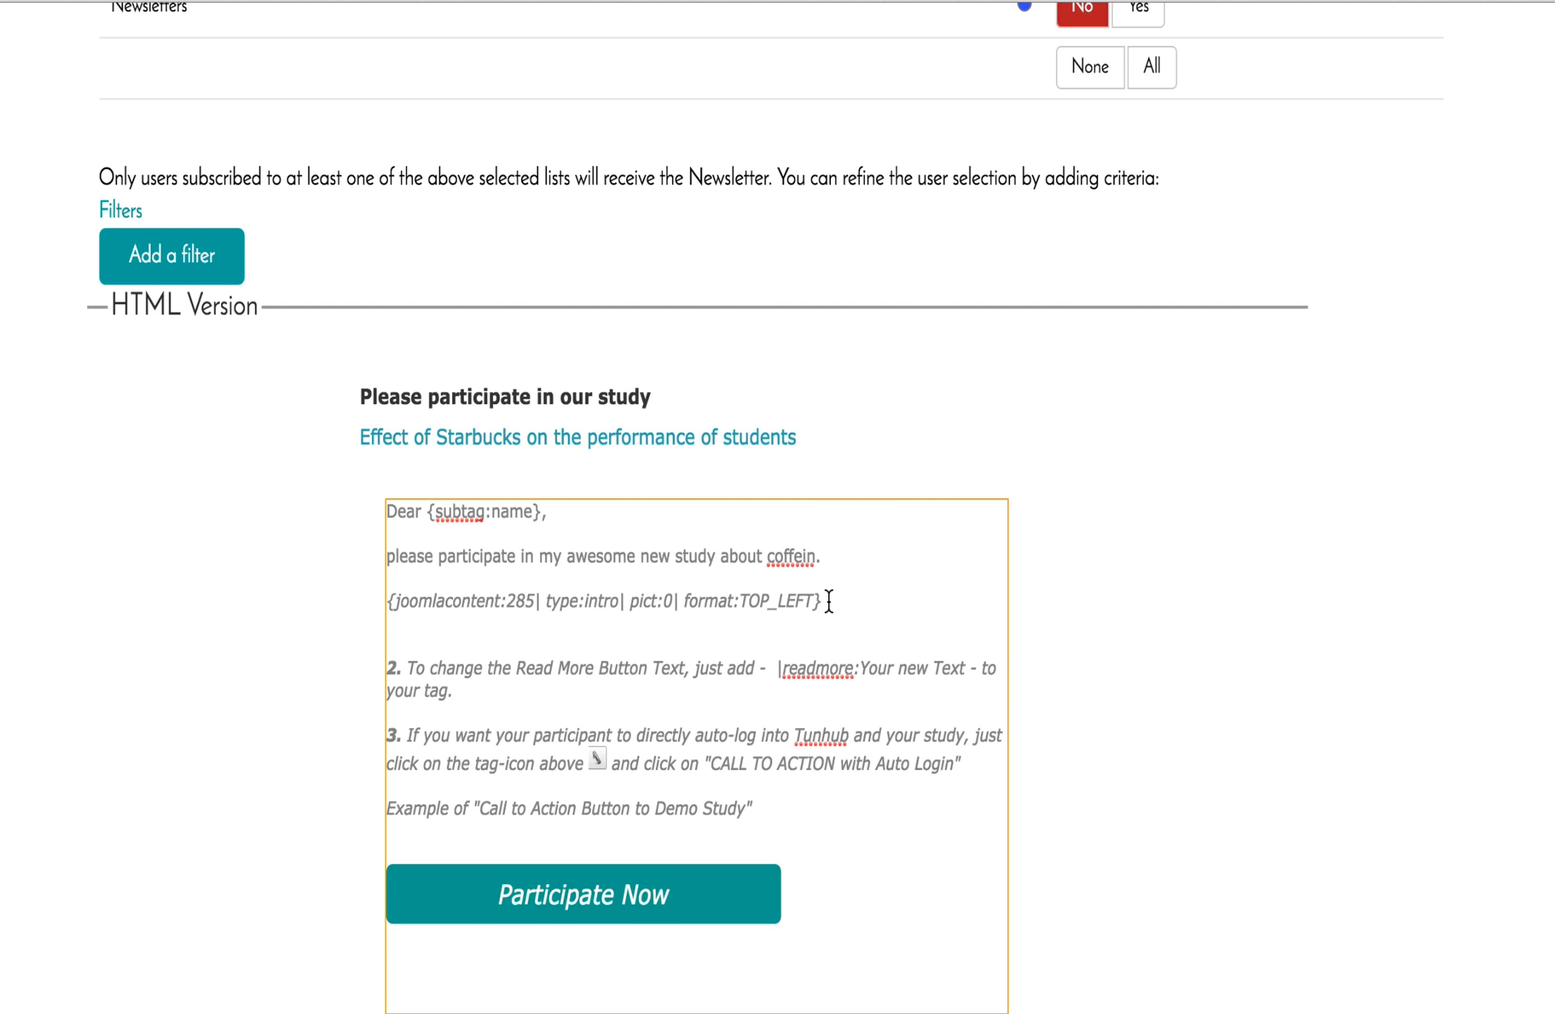
Add the line 'Please find more information about my study by clicking the read more button.' below the invitation.
{"action": "left_click", "coordinate": [824, 557]}
{"action": "key", "text": "Return"}
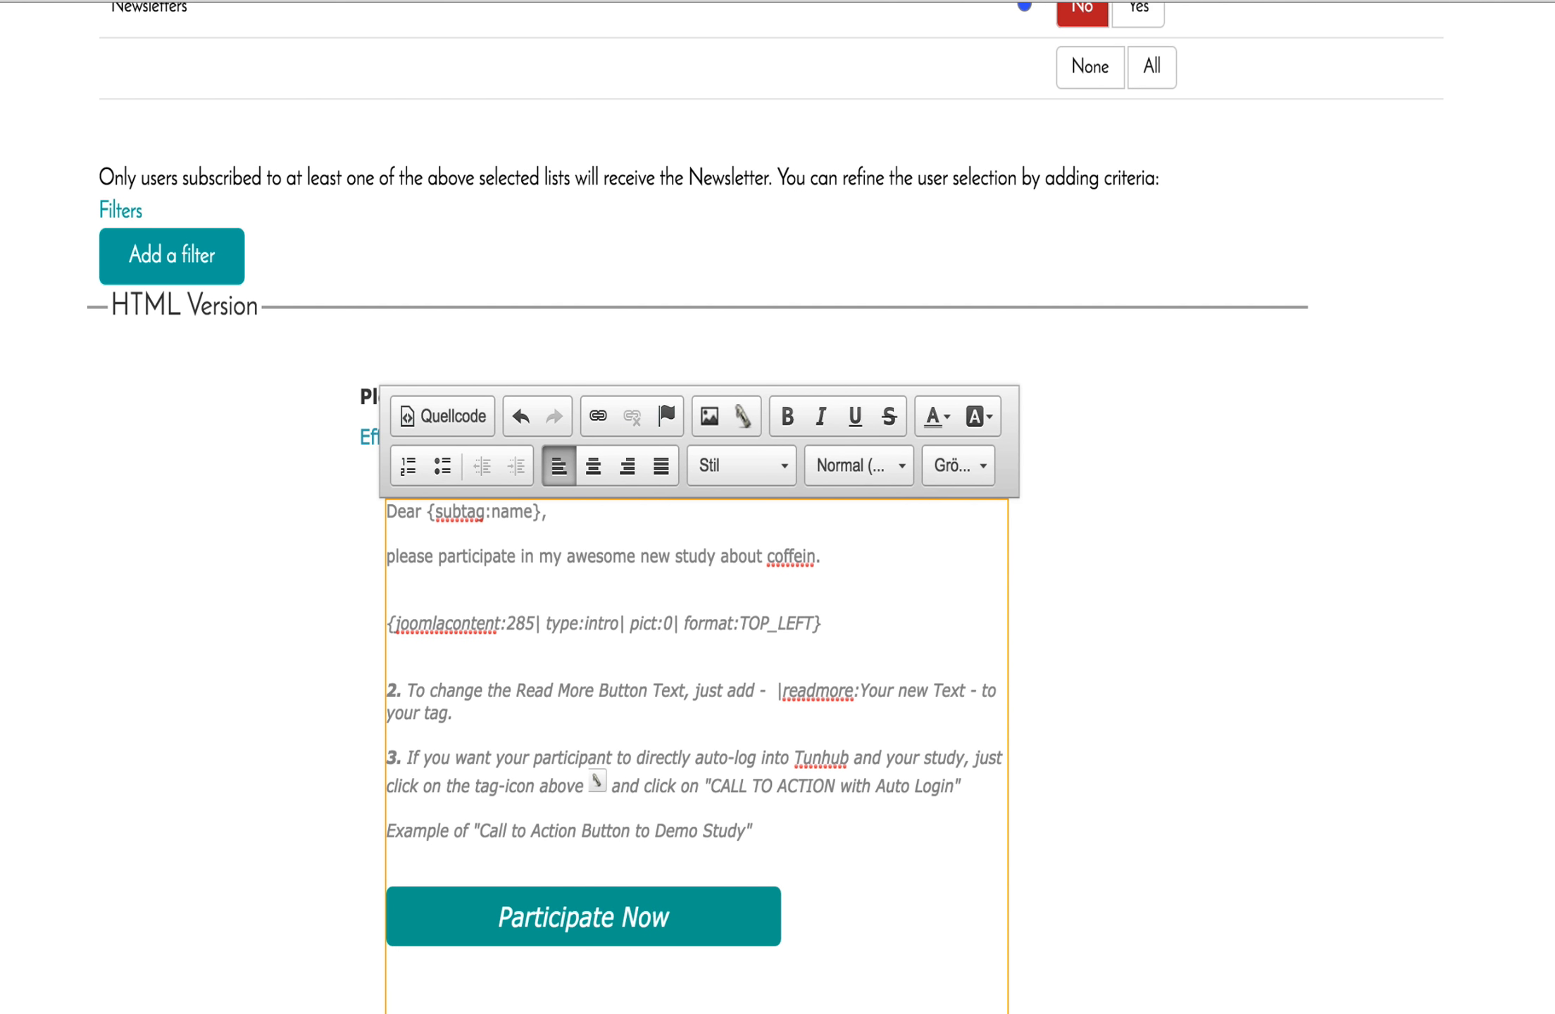
{"action": "type", "text": "Pel"}
{"action": "key", "text": "BackSpace"}
{"action": "key", "text": "BackSpace"}
{"action": "key", "text": "BackSpace"}
{"action": "type", "text": "Pleaes"}
{"action": "key", "text": "BackSpace"}
{"action": "key", "text": "BackSpace"}
{"action": "type", "text": "se find"}
{"action": "key", "text": "BackSpace"}
{"action": "type", "text": "d more infro"}
{"action": "key", "text": "BackSpace"}
{"action": "key", "text": "BackSpace"}
{"action": "type", "text": "ormation "}
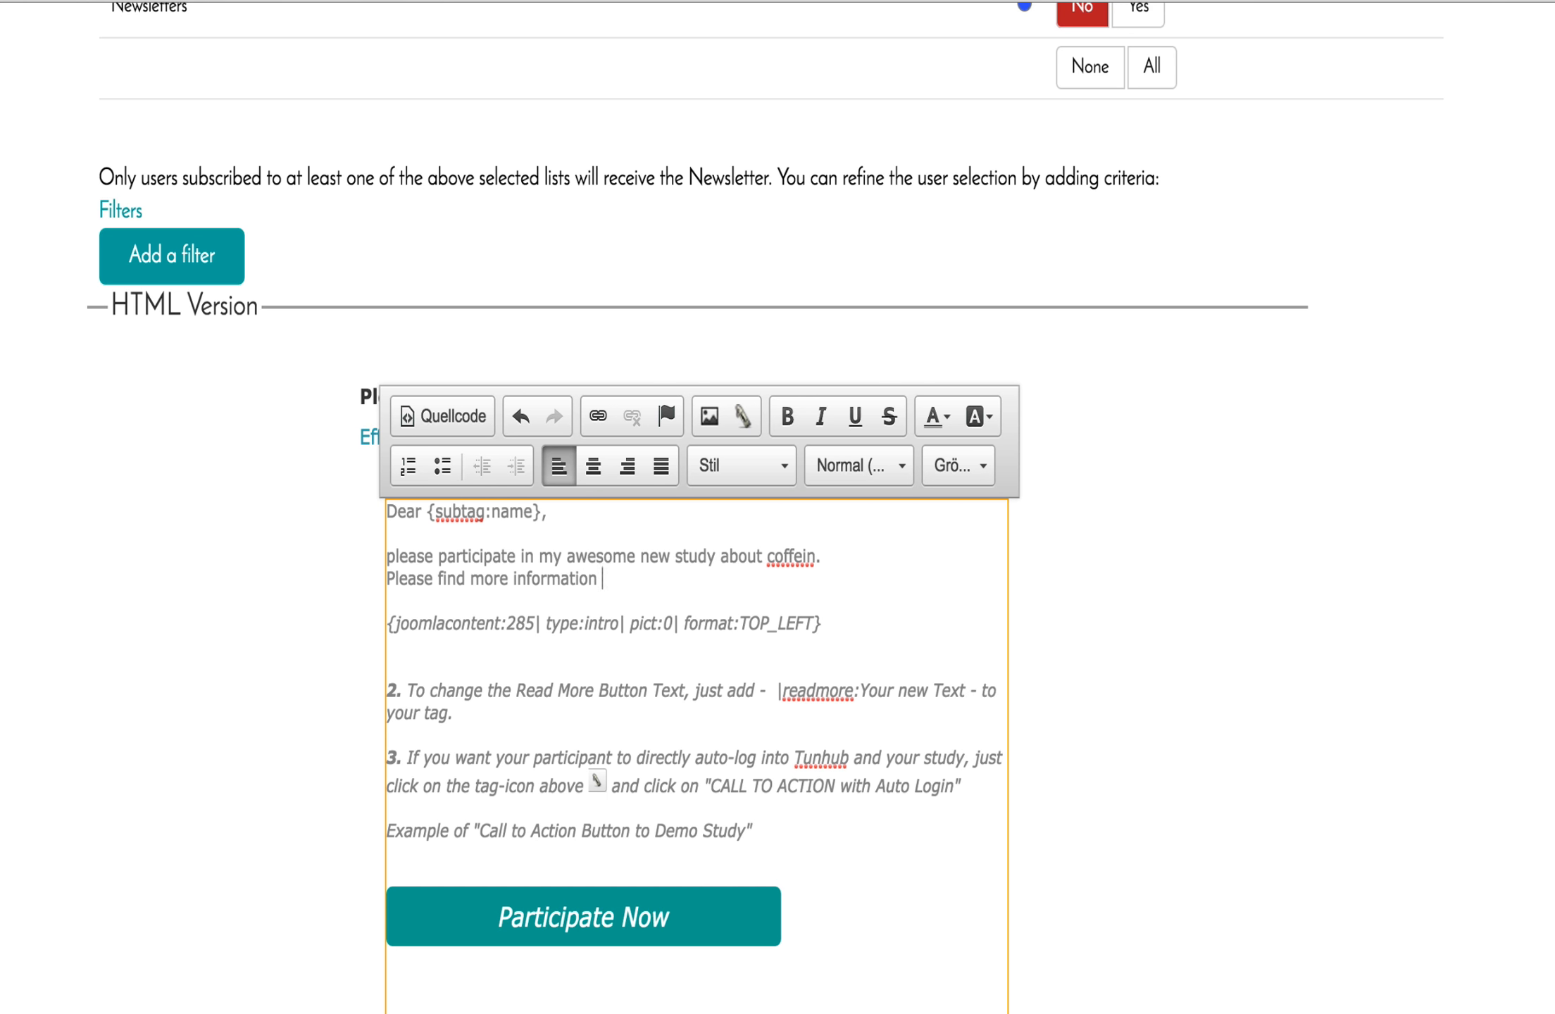
{"action": "type", "text": "about my study by licking"}
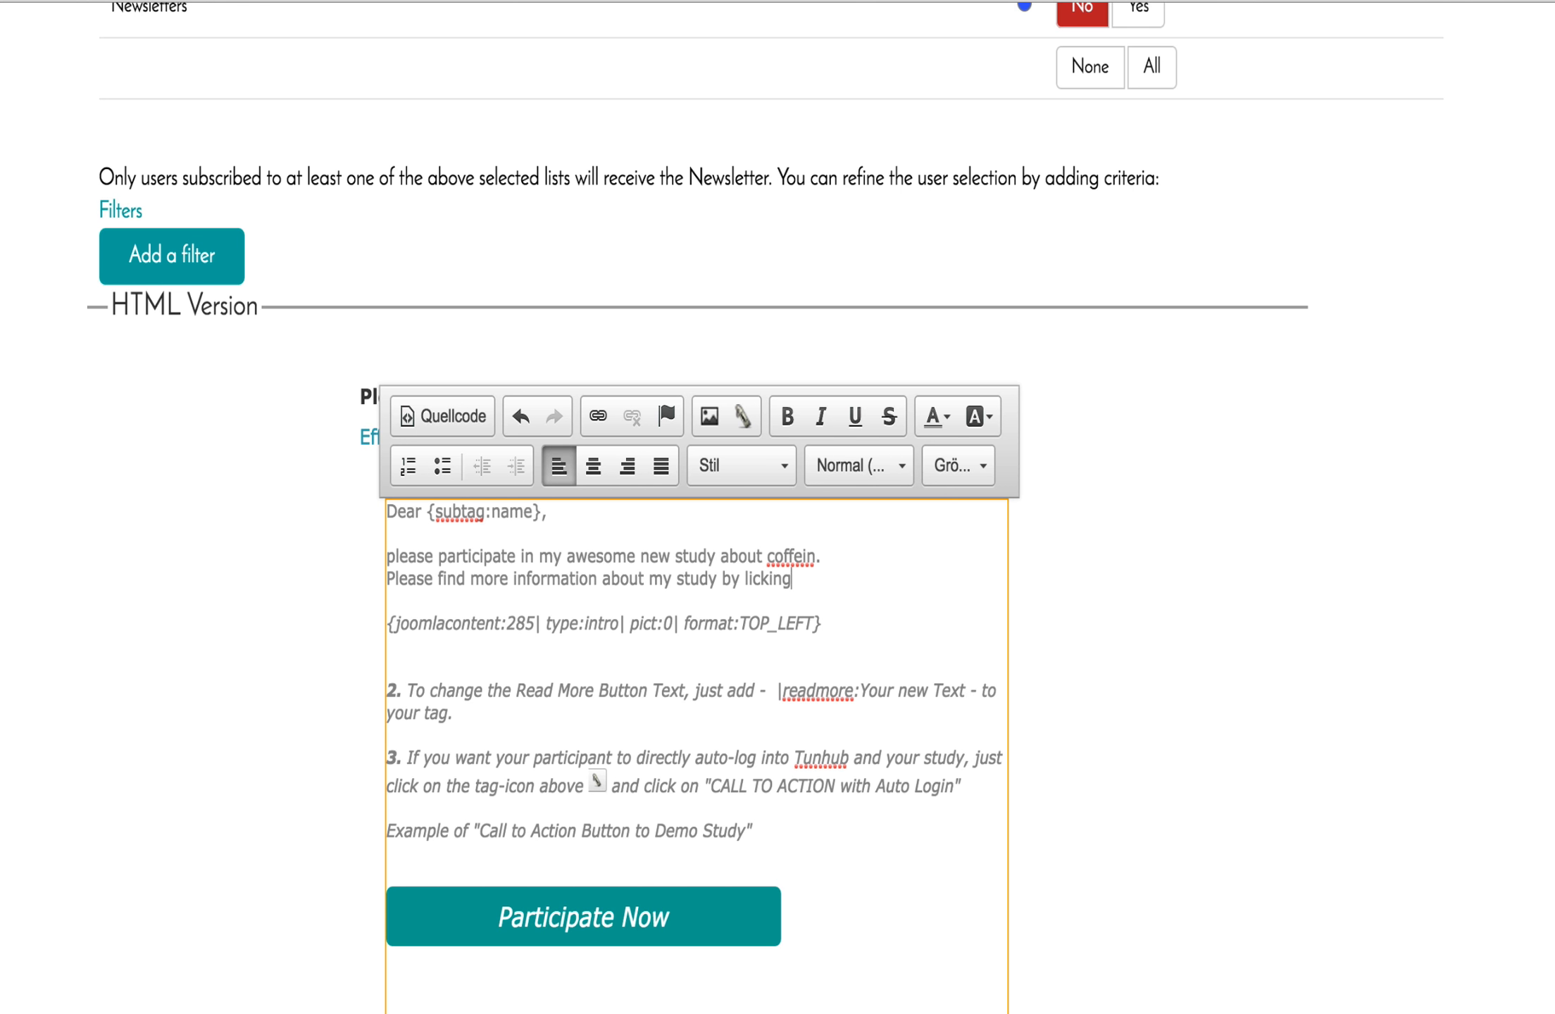
{"action": "key", "text": "BackSpace"}
{"action": "key", "text": "BackSpace"}
{"action": "key", "text": "BackSpace"}
{"action": "key", "text": "BackSpace"}
{"action": "key", "text": "BackSpace"}
{"action": "key", "text": "BackSpace"}
{"action": "key", "text": "BackSpace"}
{"action": "type", "text": "clicking the read more button."}
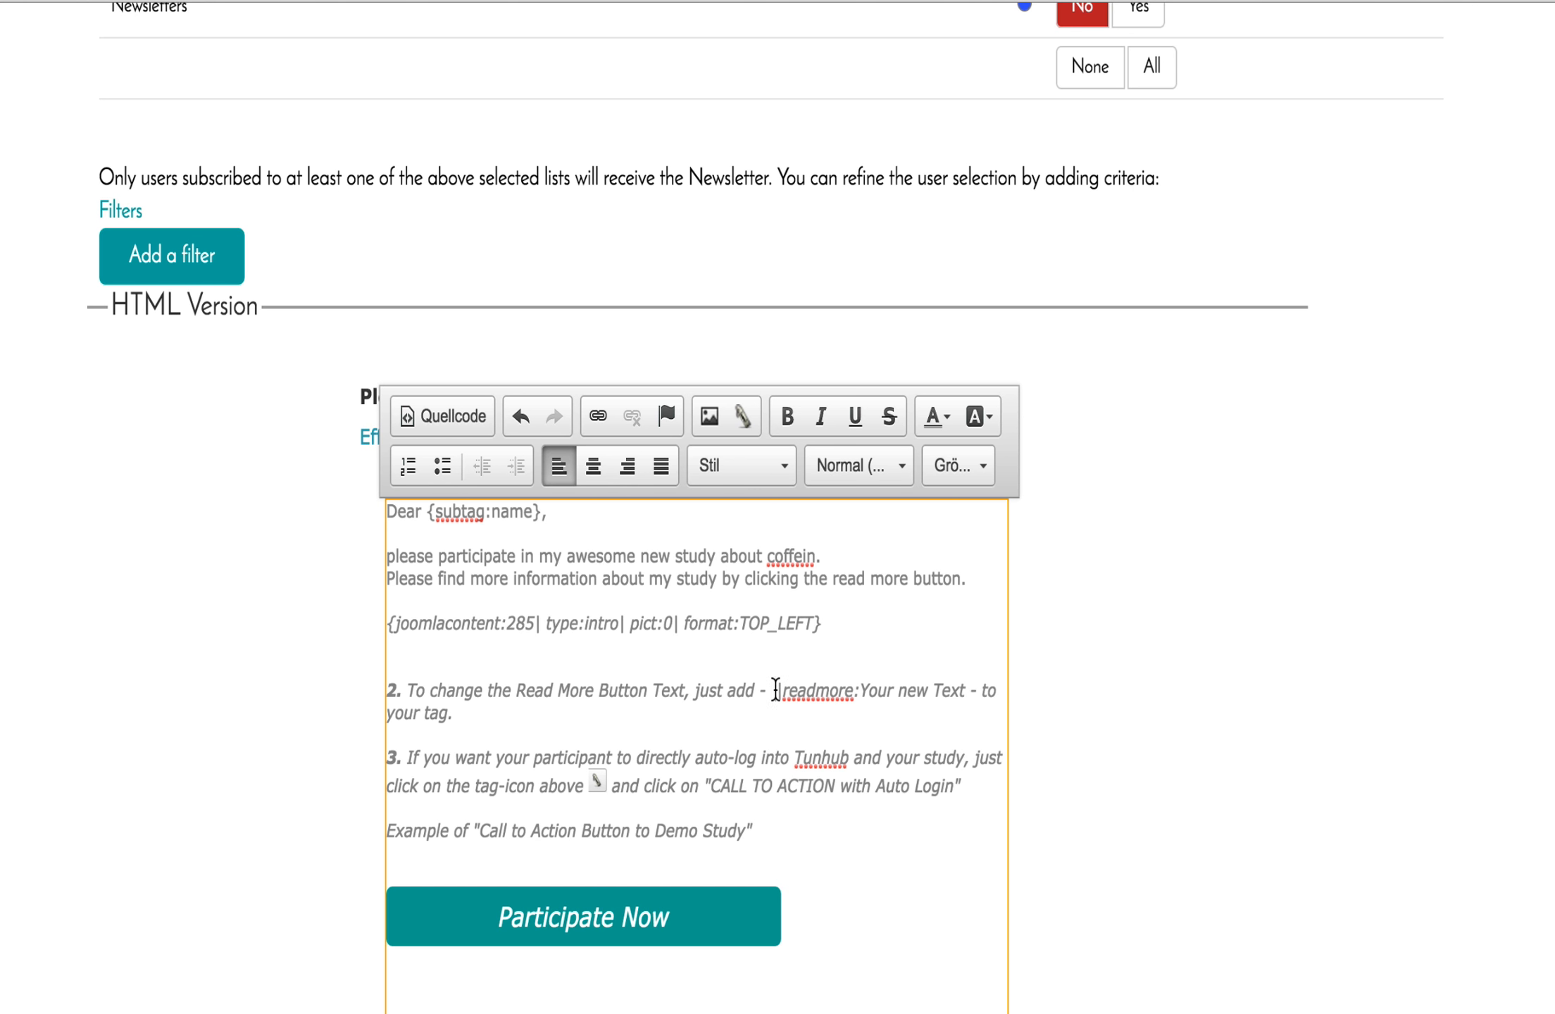
Append '|readmore:Learn more about my study' to the joomlacontent tag for custom button text.
{"action": "left_click_drag", "start_coordinate": [775, 688], "coordinate": [966, 689]}
{"action": "key", "text": "ctrl+c"}
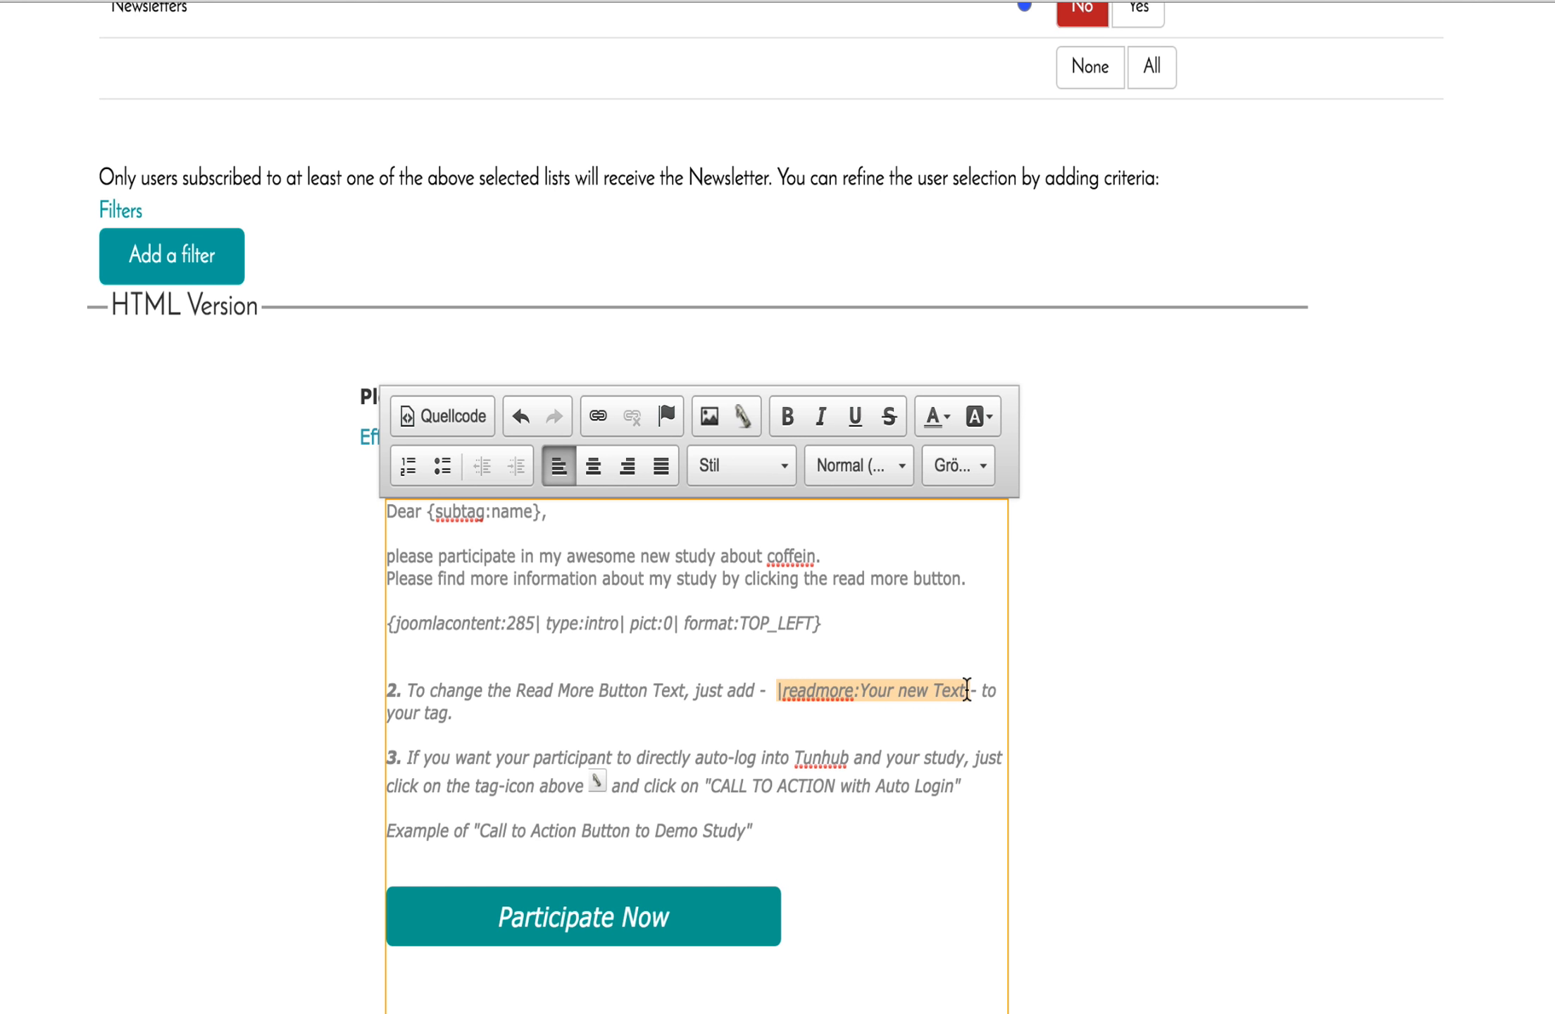
{"action": "left_click", "coordinate": [814, 621]}
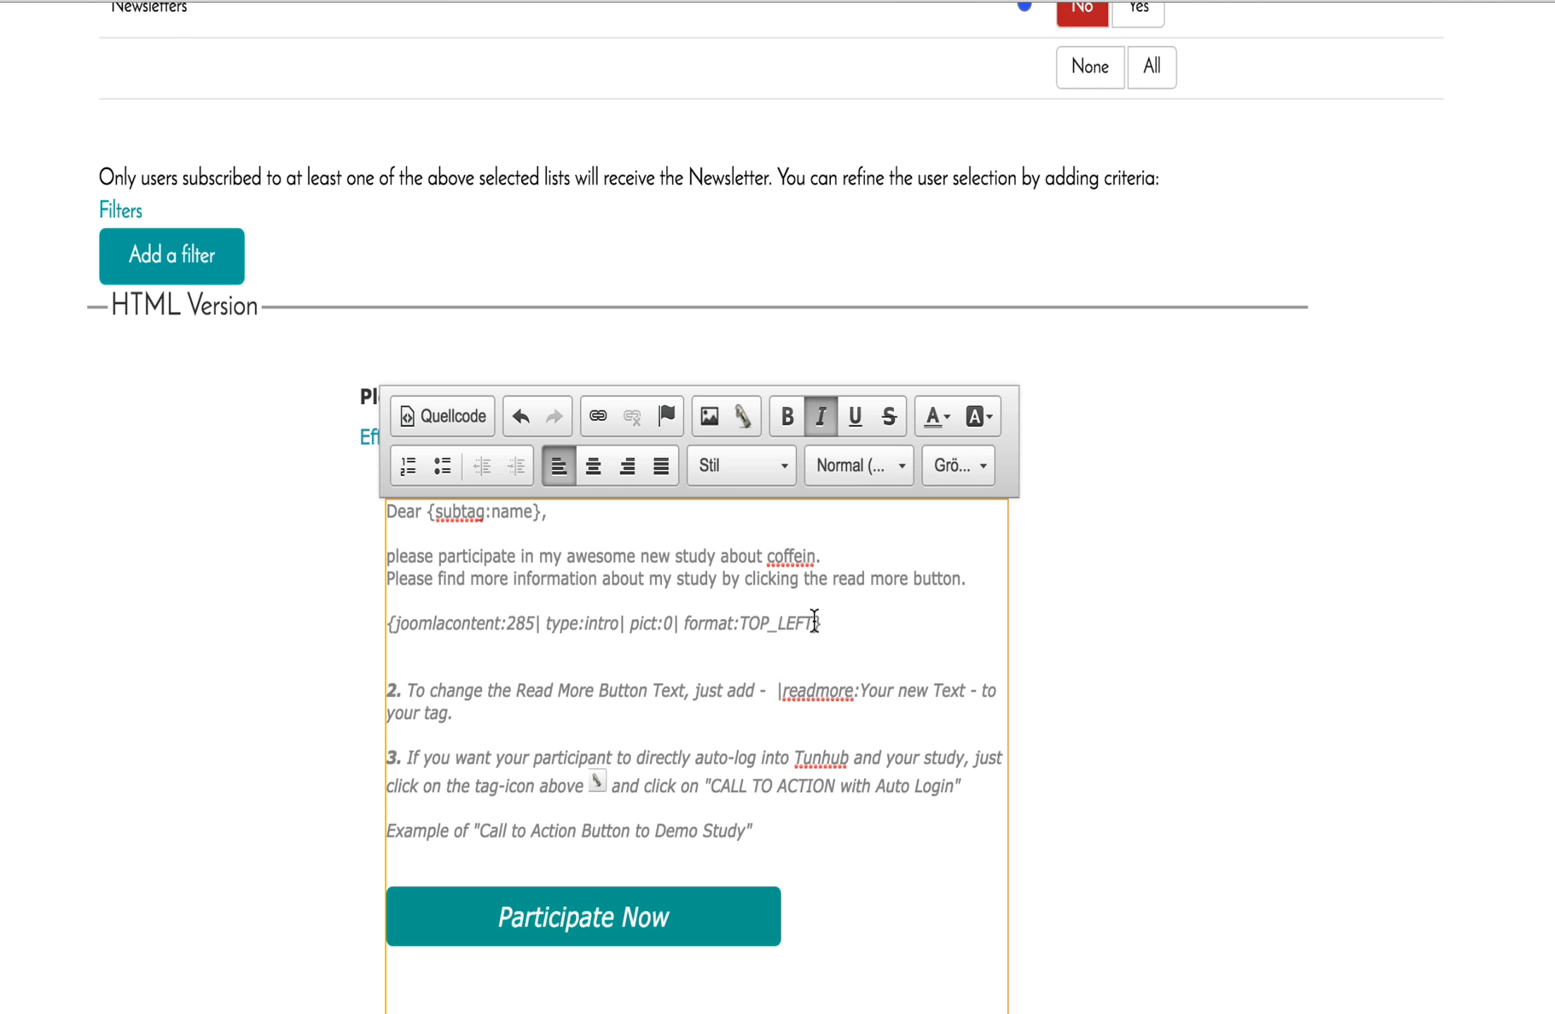
{"action": "key", "text": "ctrl+v"}
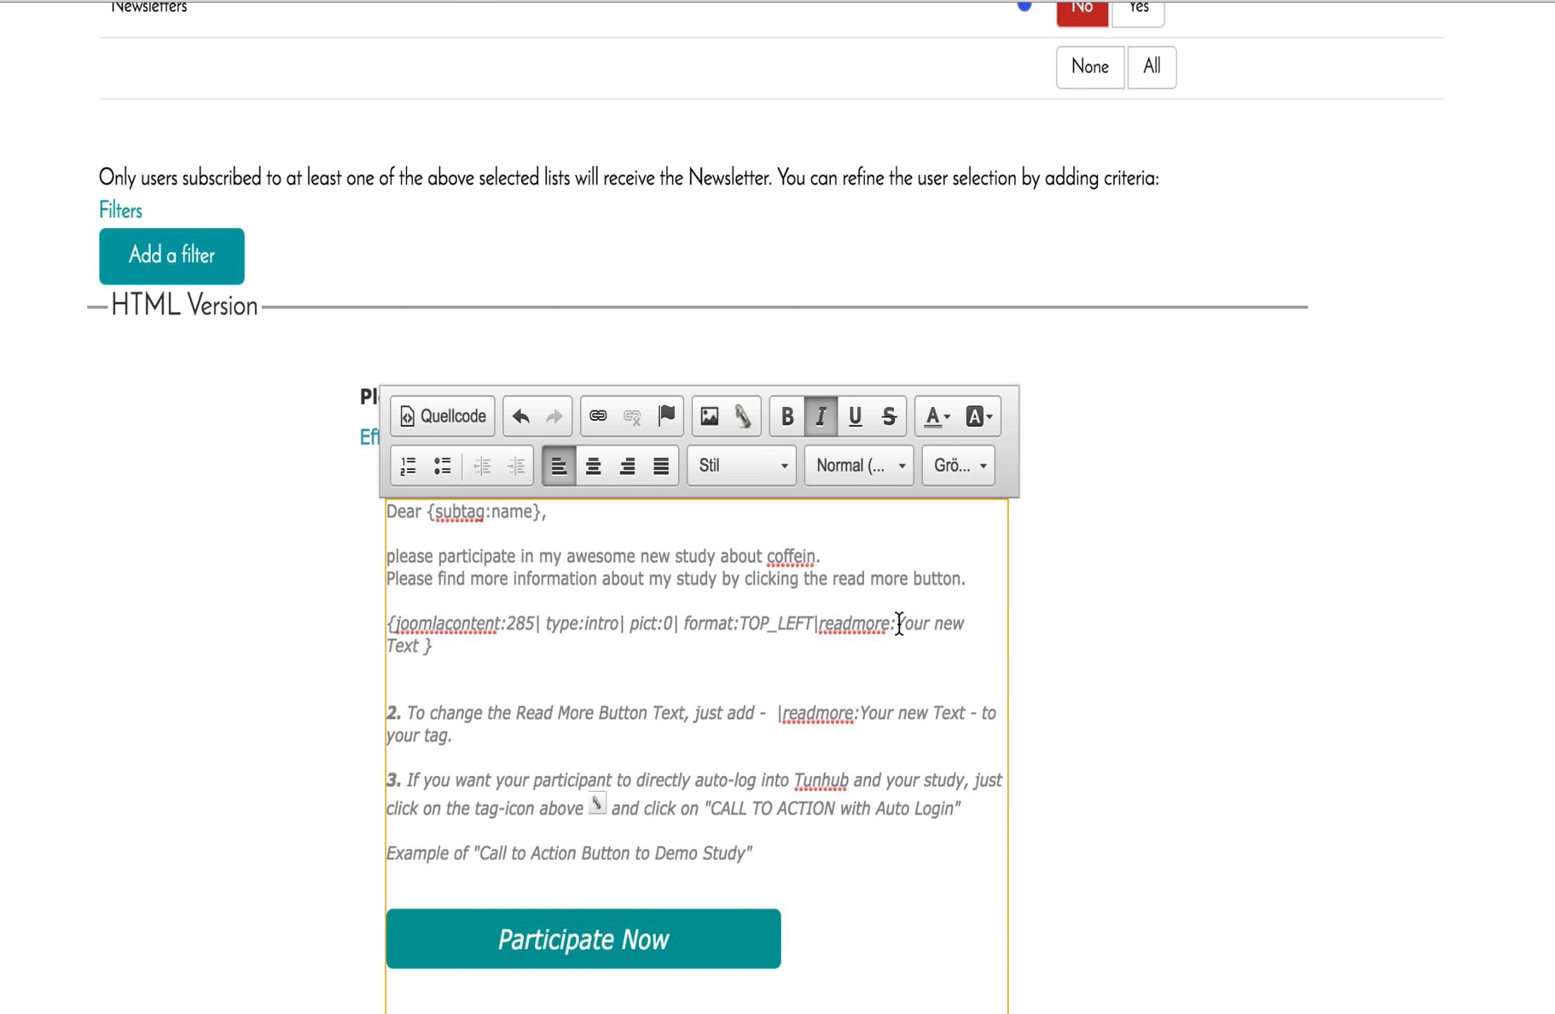
{"action": "left_click_drag", "start_coordinate": [897, 623], "coordinate": [420, 645]}
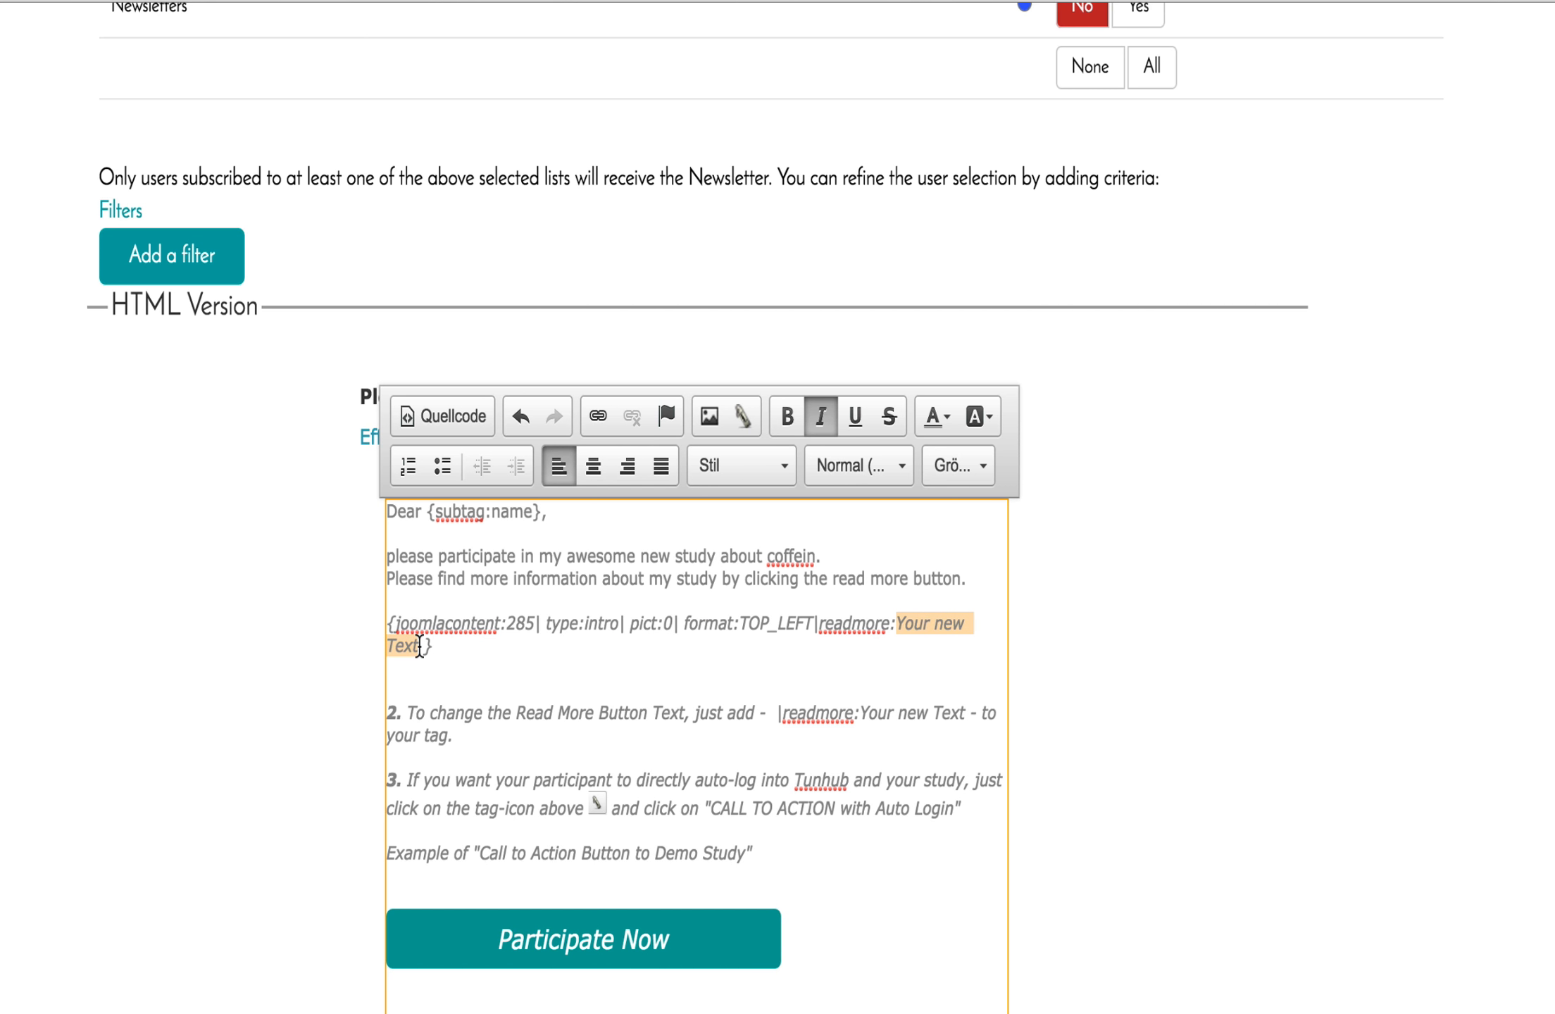
{"action": "type", "text": "We"}
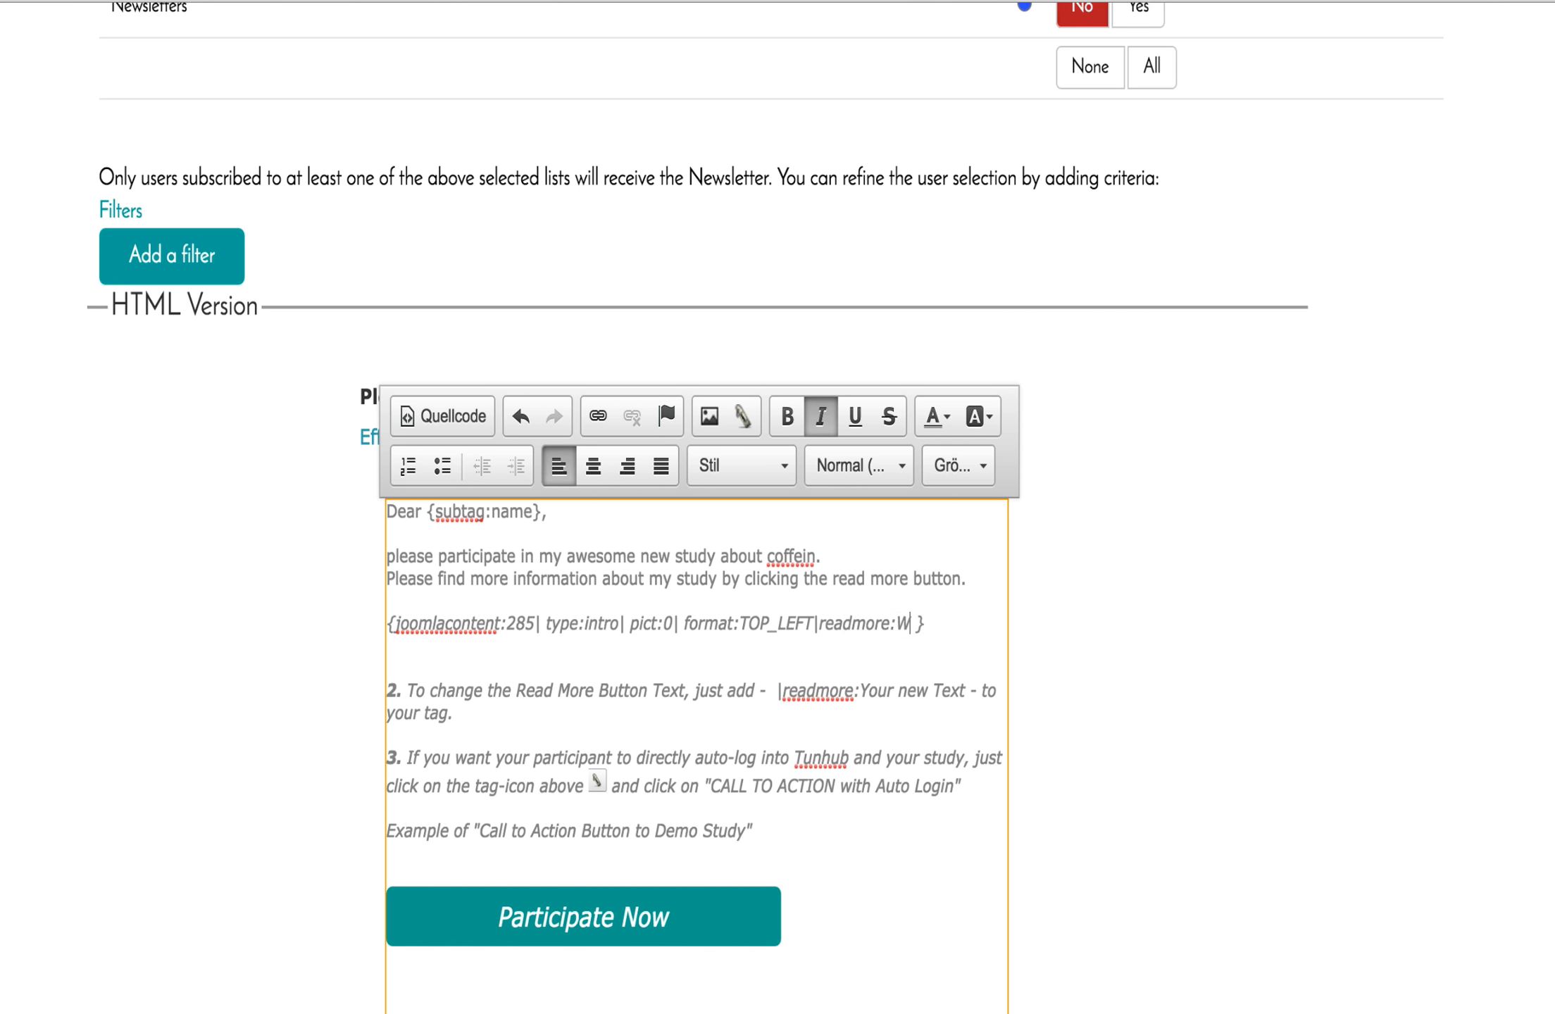
{"action": "type", "text": "lcome"}
{"action": "key", "text": "BackSpace"}
{"action": "key", "text": "BackSpace"}
{"action": "key", "text": "BackSpace"}
{"action": "key", "text": "BackSpace"}
{"action": "key", "text": "BackSpace"}
{"action": "key", "text": "BackSpace"}
{"action": "key", "text": "BackSpace"}
{"action": "type", "text": "Learn more about my study"}
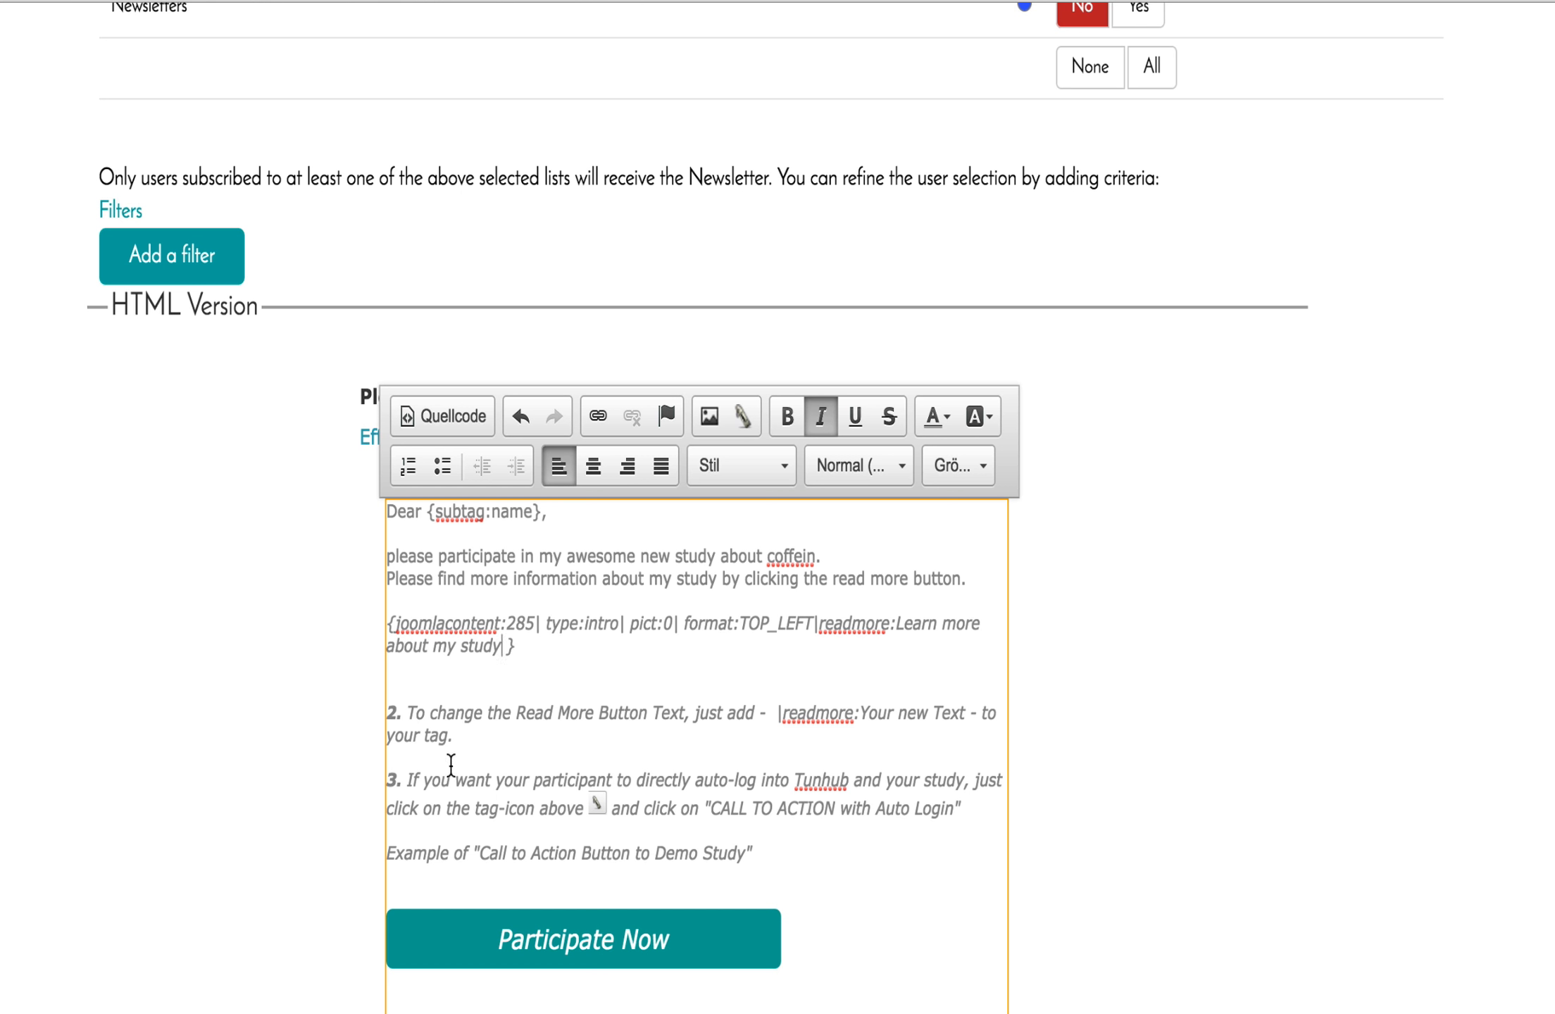
{"action": "left_click_drag", "start_coordinate": [454, 736], "coordinate": [389, 702]}
Delete the 'Read More Button Text' instruction paragraph so instruction 3 follows the landing-page tag.
{"action": "key", "text": "ctrl+b"}
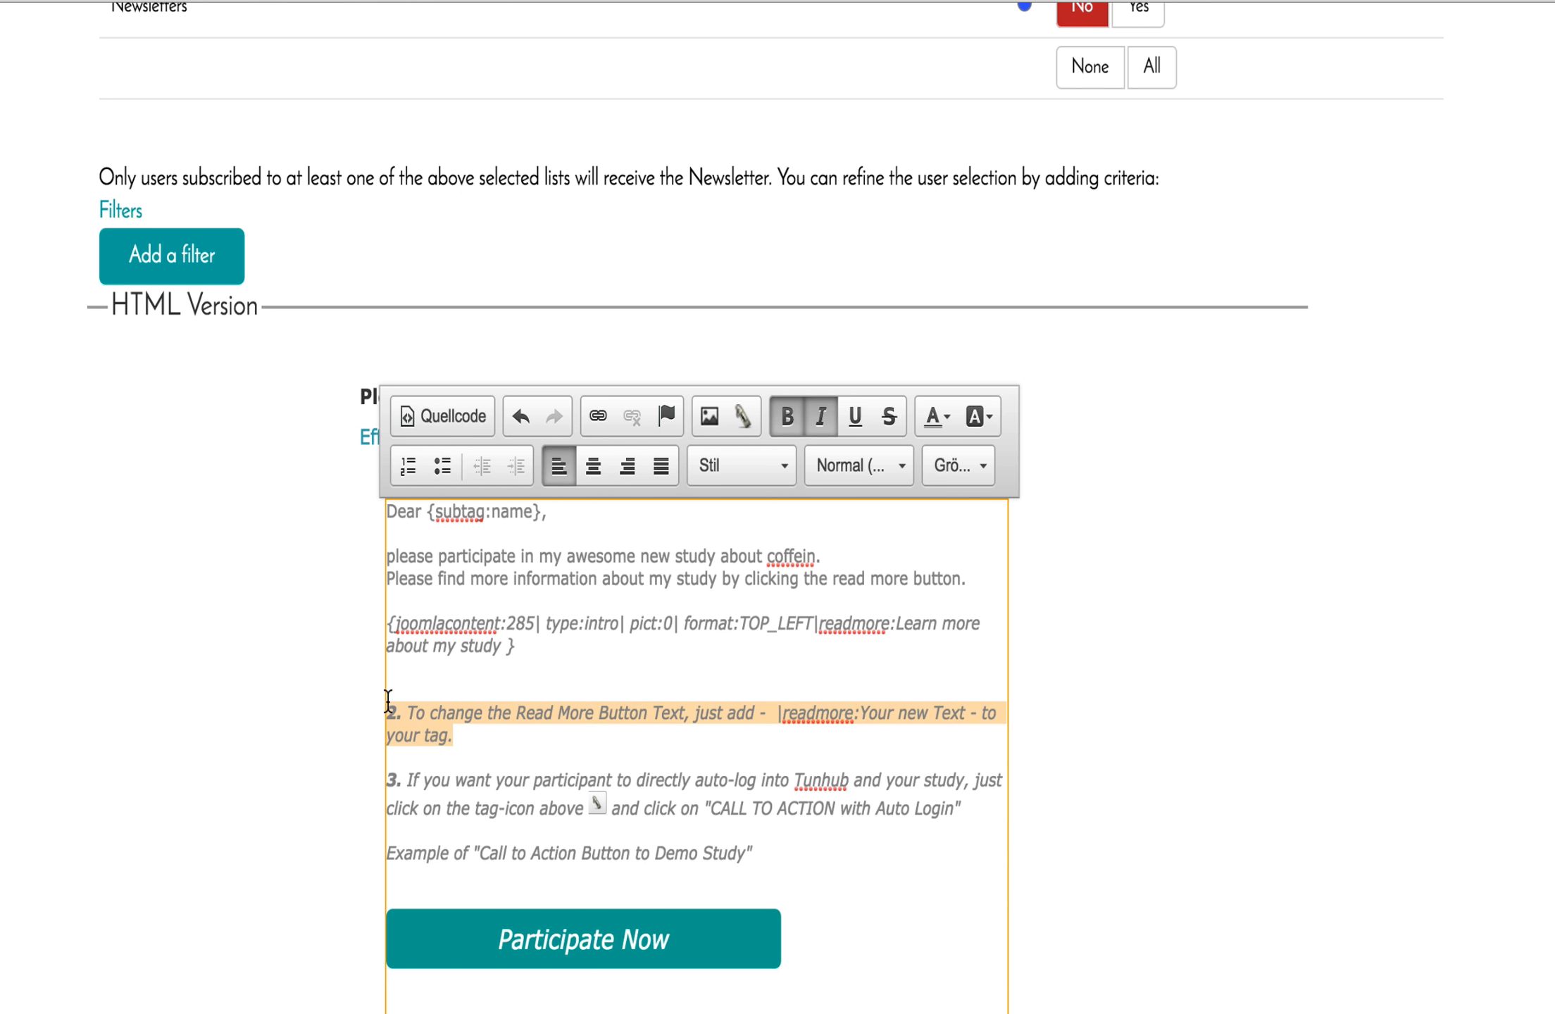
{"action": "key", "text": "BackSpace"}
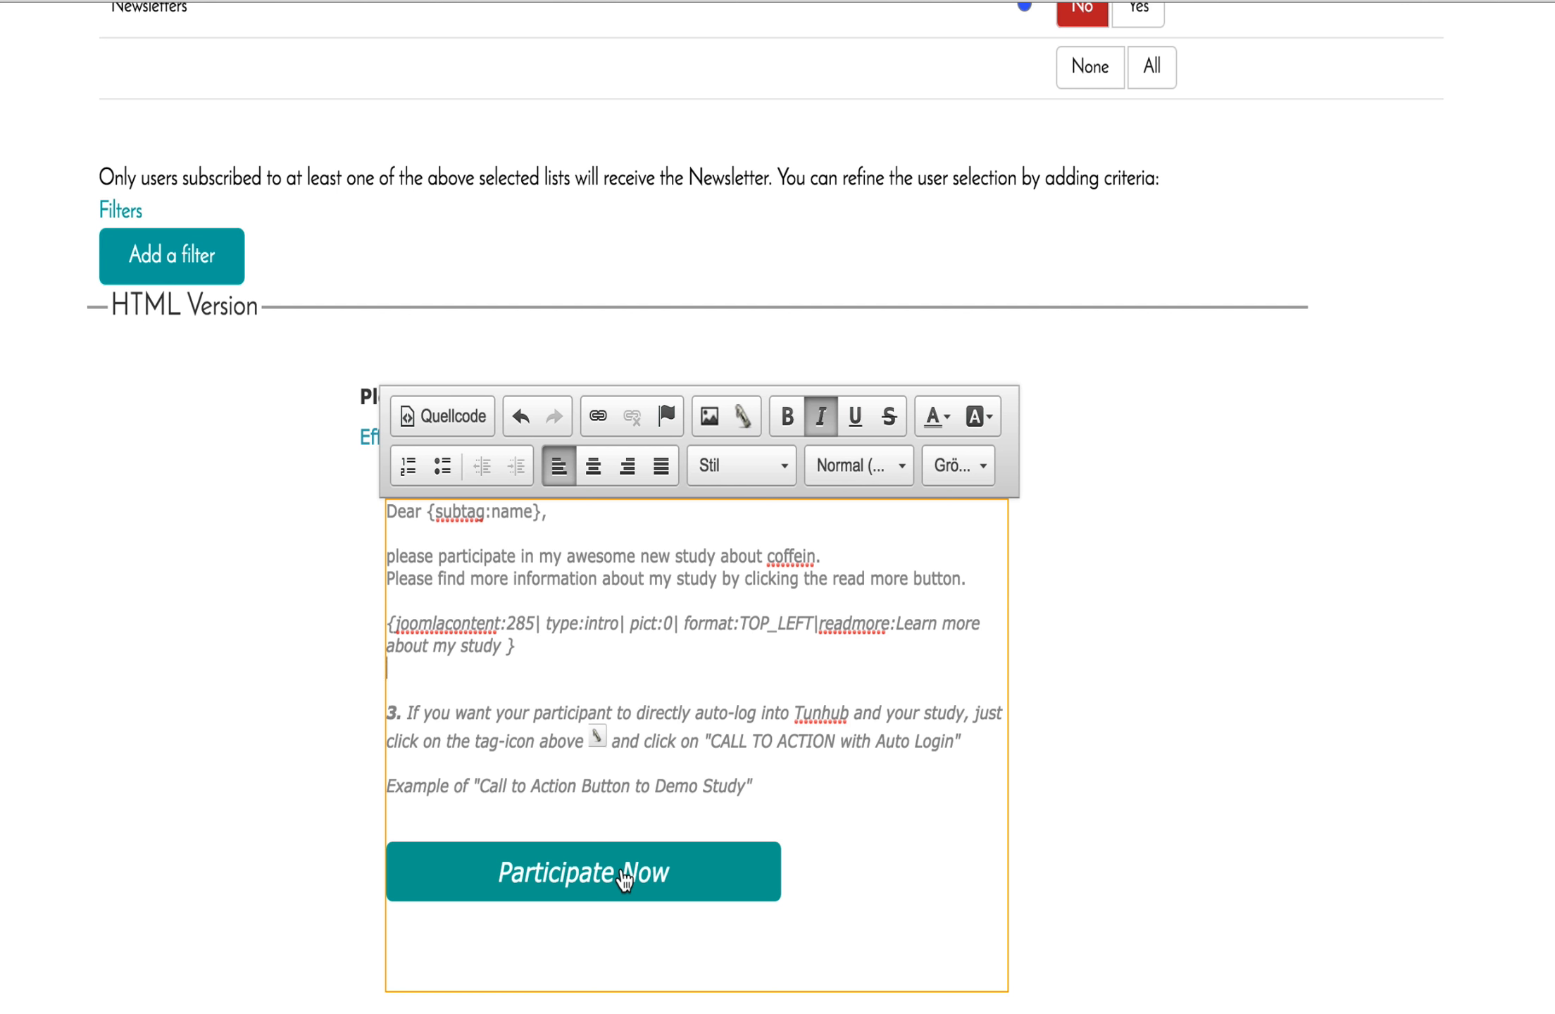
{"action": "left_click", "coordinate": [817, 885]}
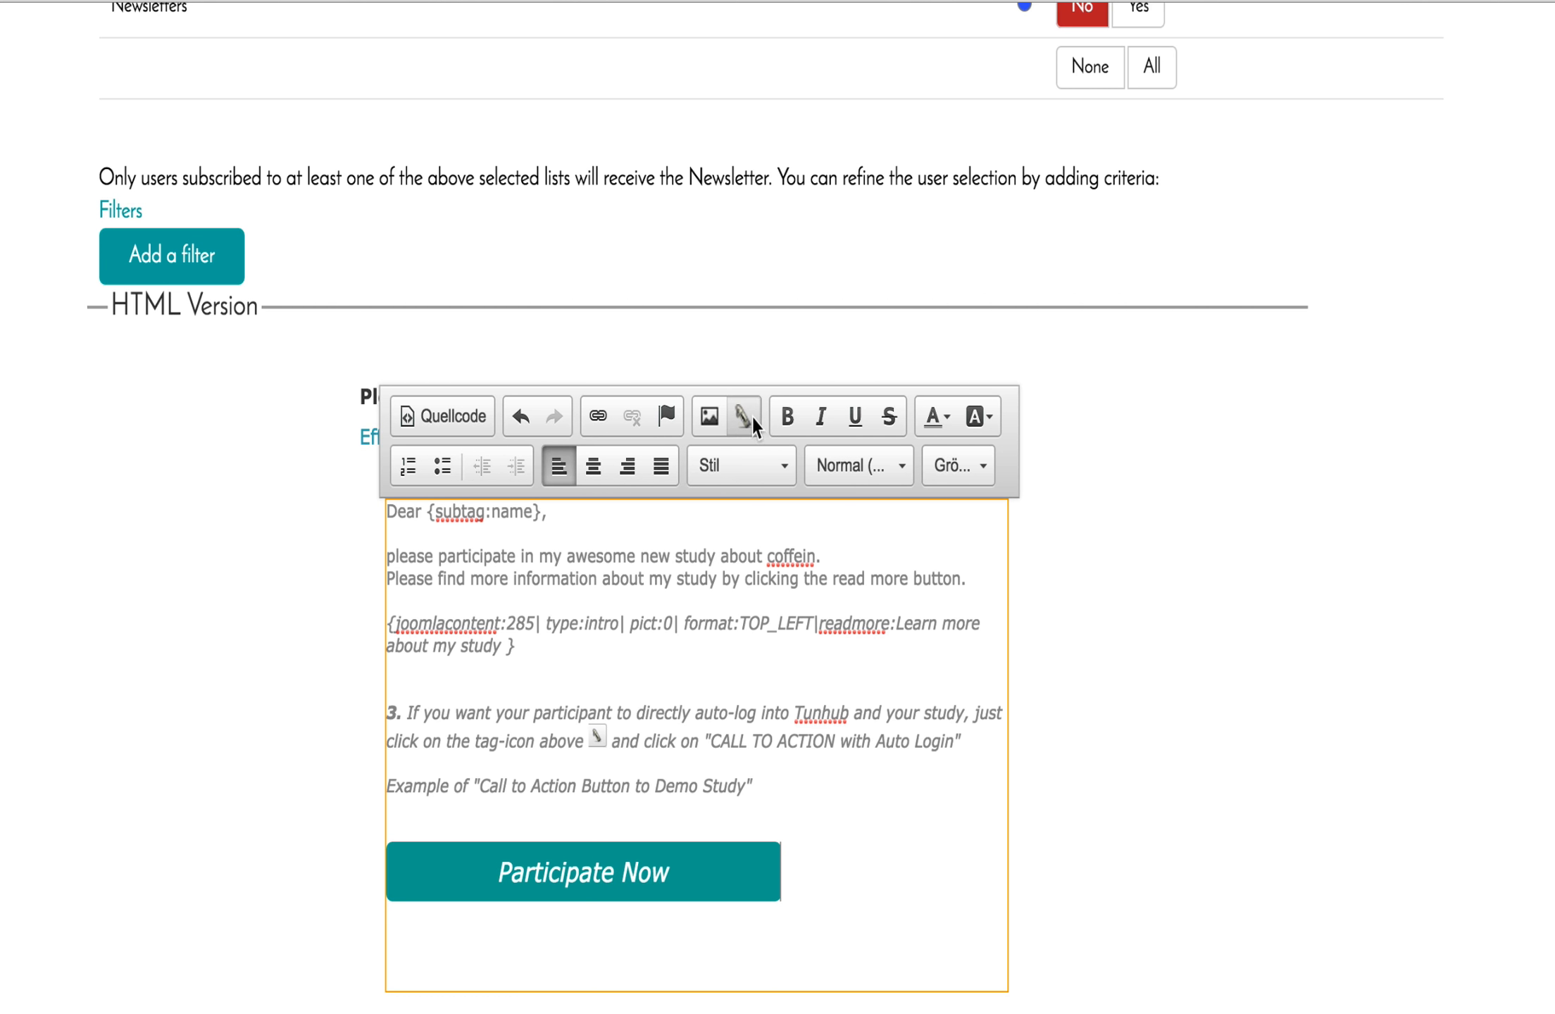
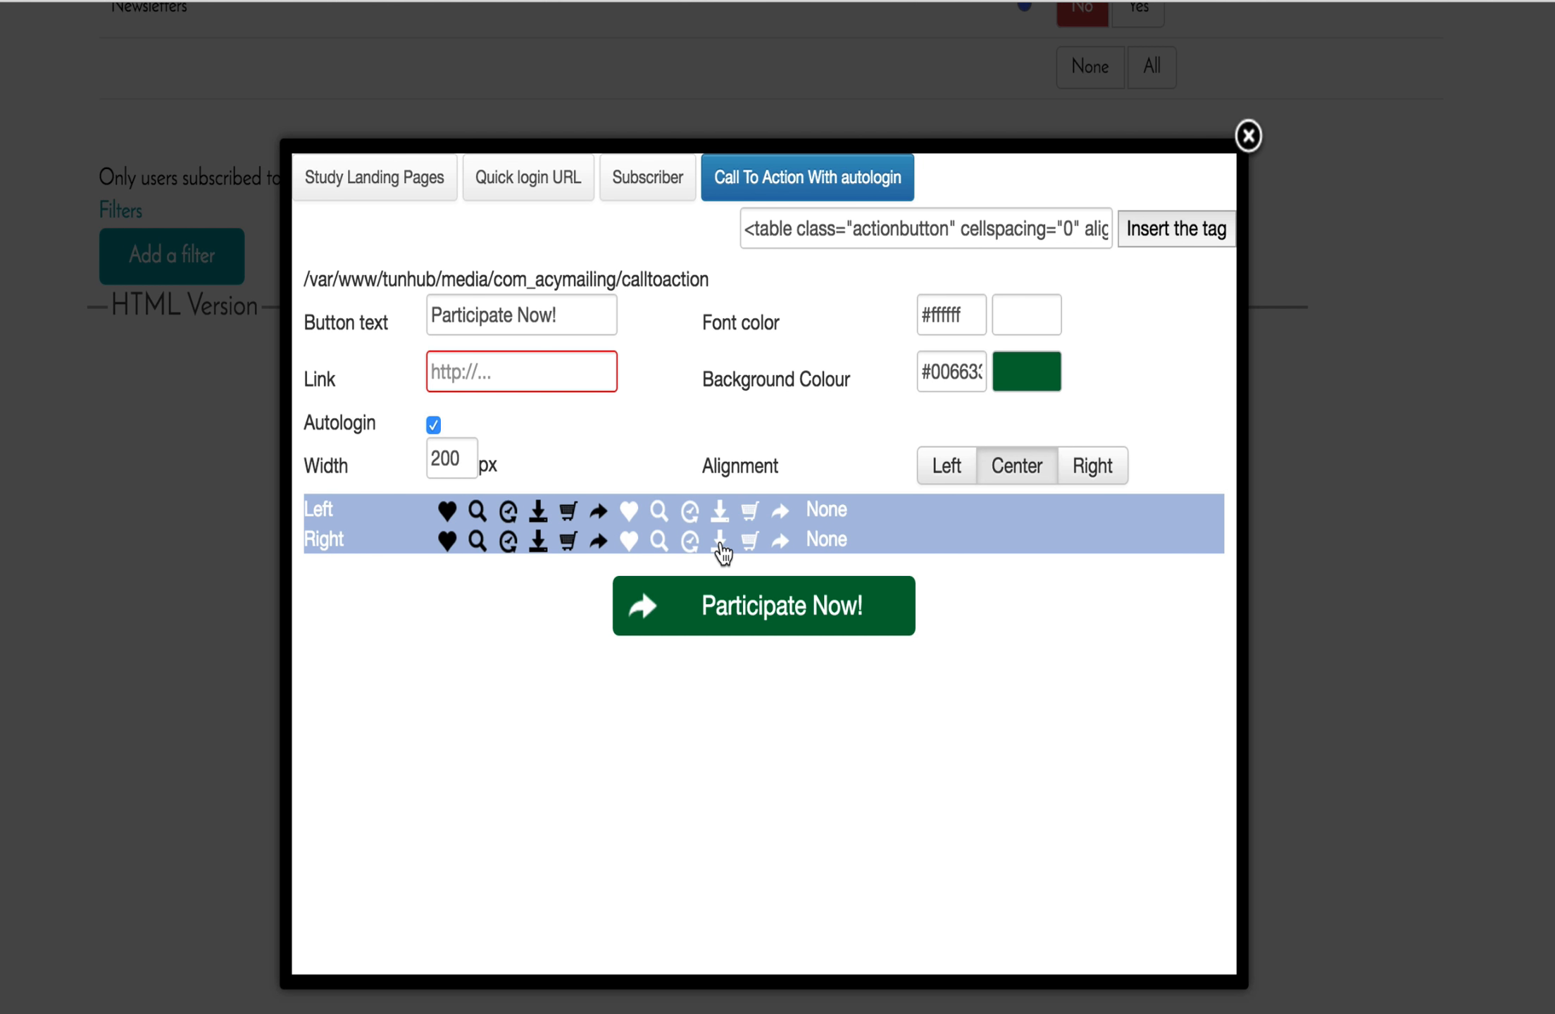
Set the Participate Now! button's right-hand icon to None so it has no icon.
{"action": "left_click", "coordinate": [720, 544]}
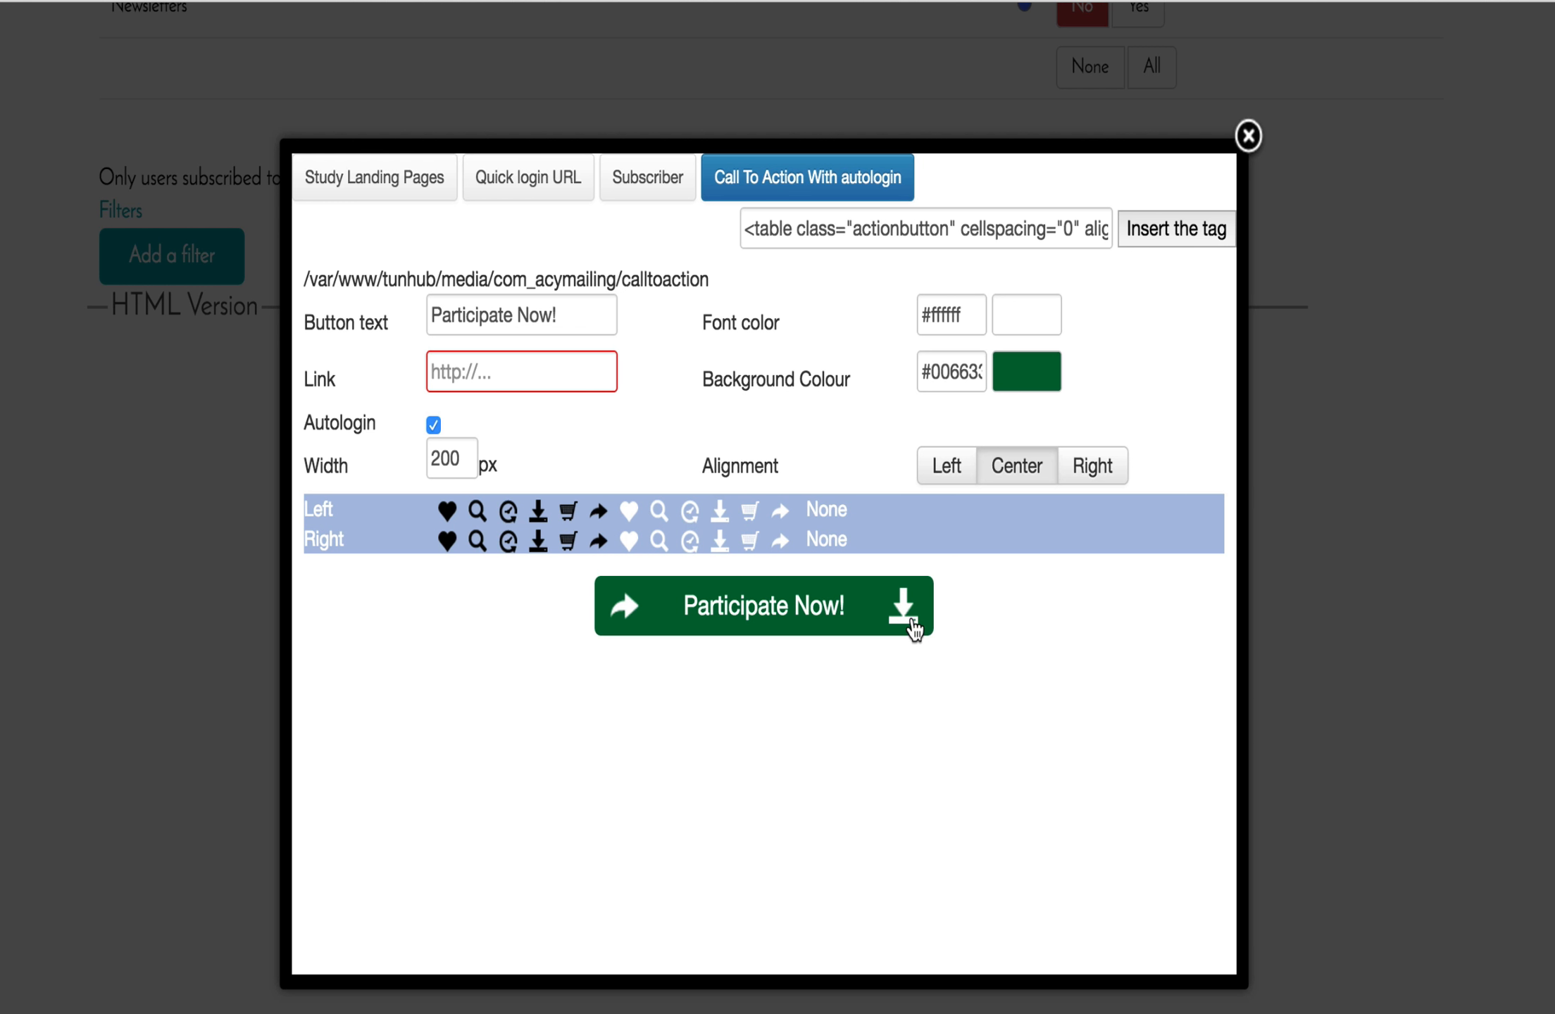
{"action": "left_click", "coordinate": [844, 549]}
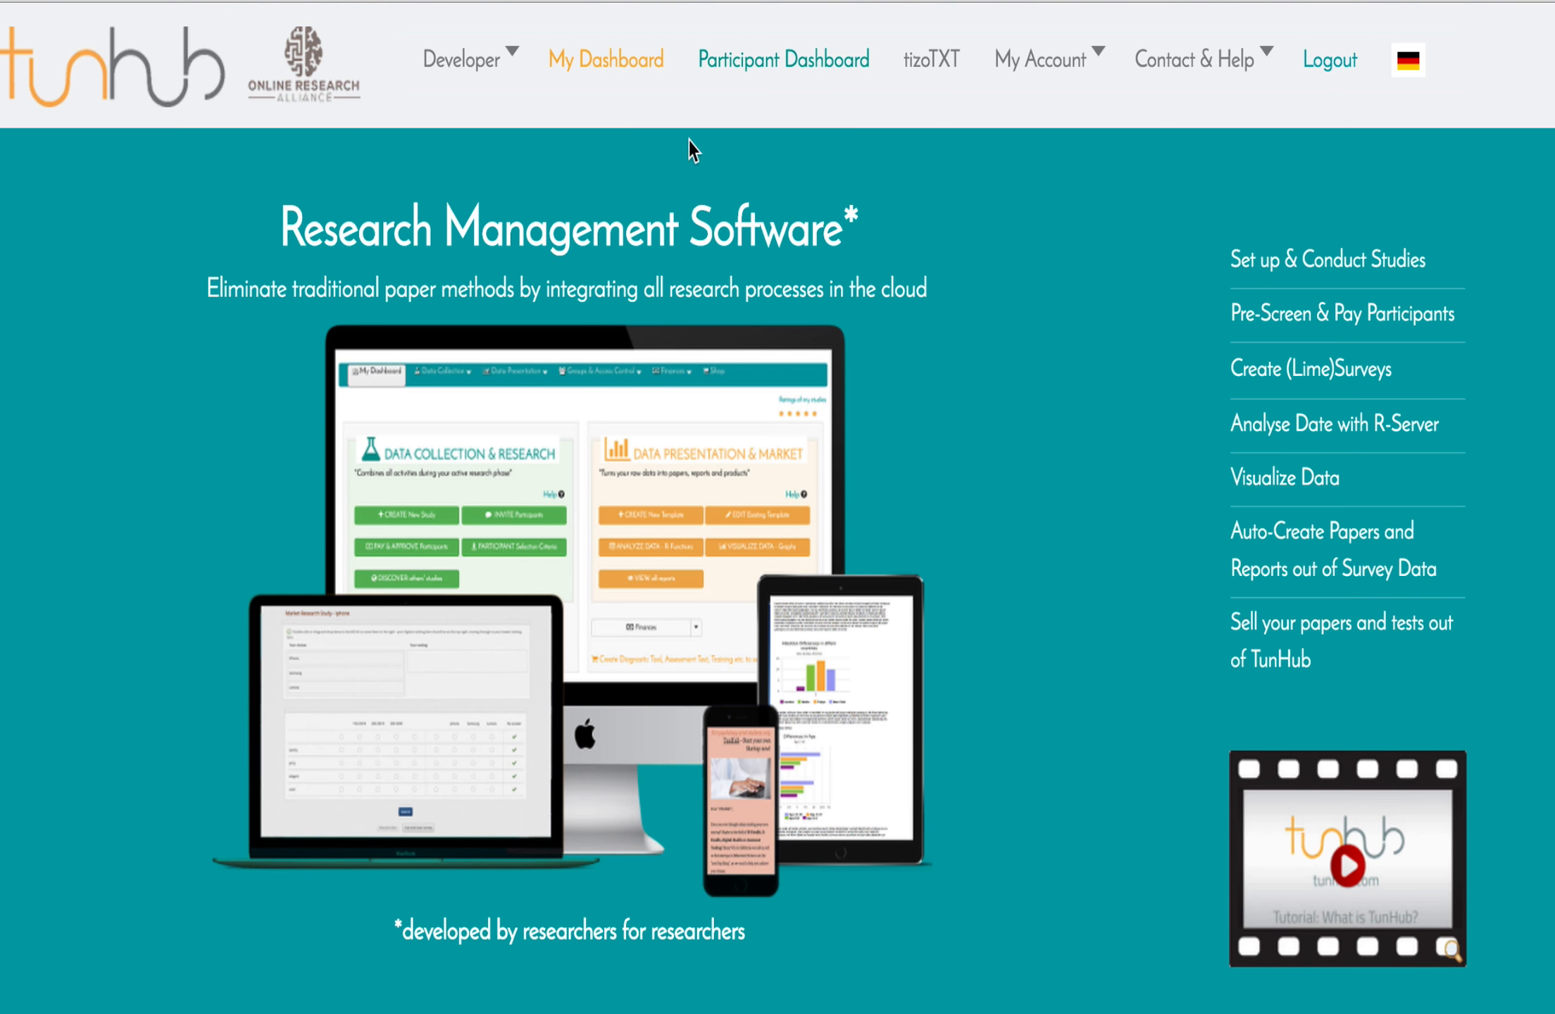
Open the Demo Study May 2016 page from My Dashboard's Landing Pages list to get its URL.
{"action": "left_click", "coordinate": [638, 73]}
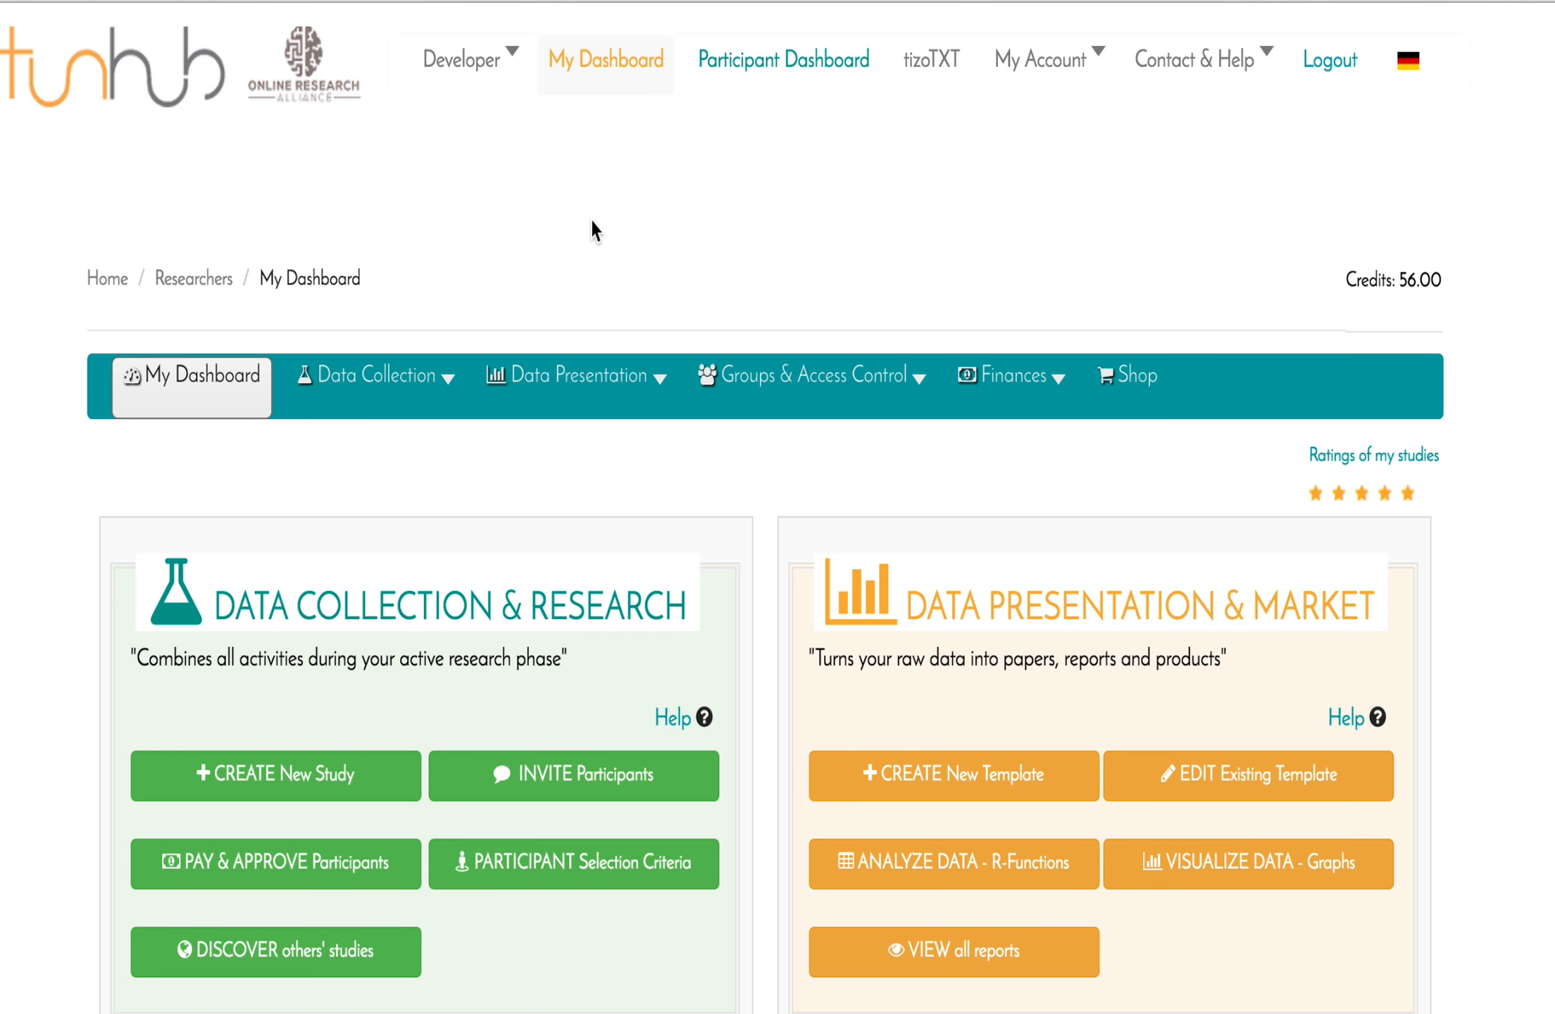
{"action": "scroll", "coordinate": [592, 225], "scroll_direction": "down", "scroll_amount": 8}
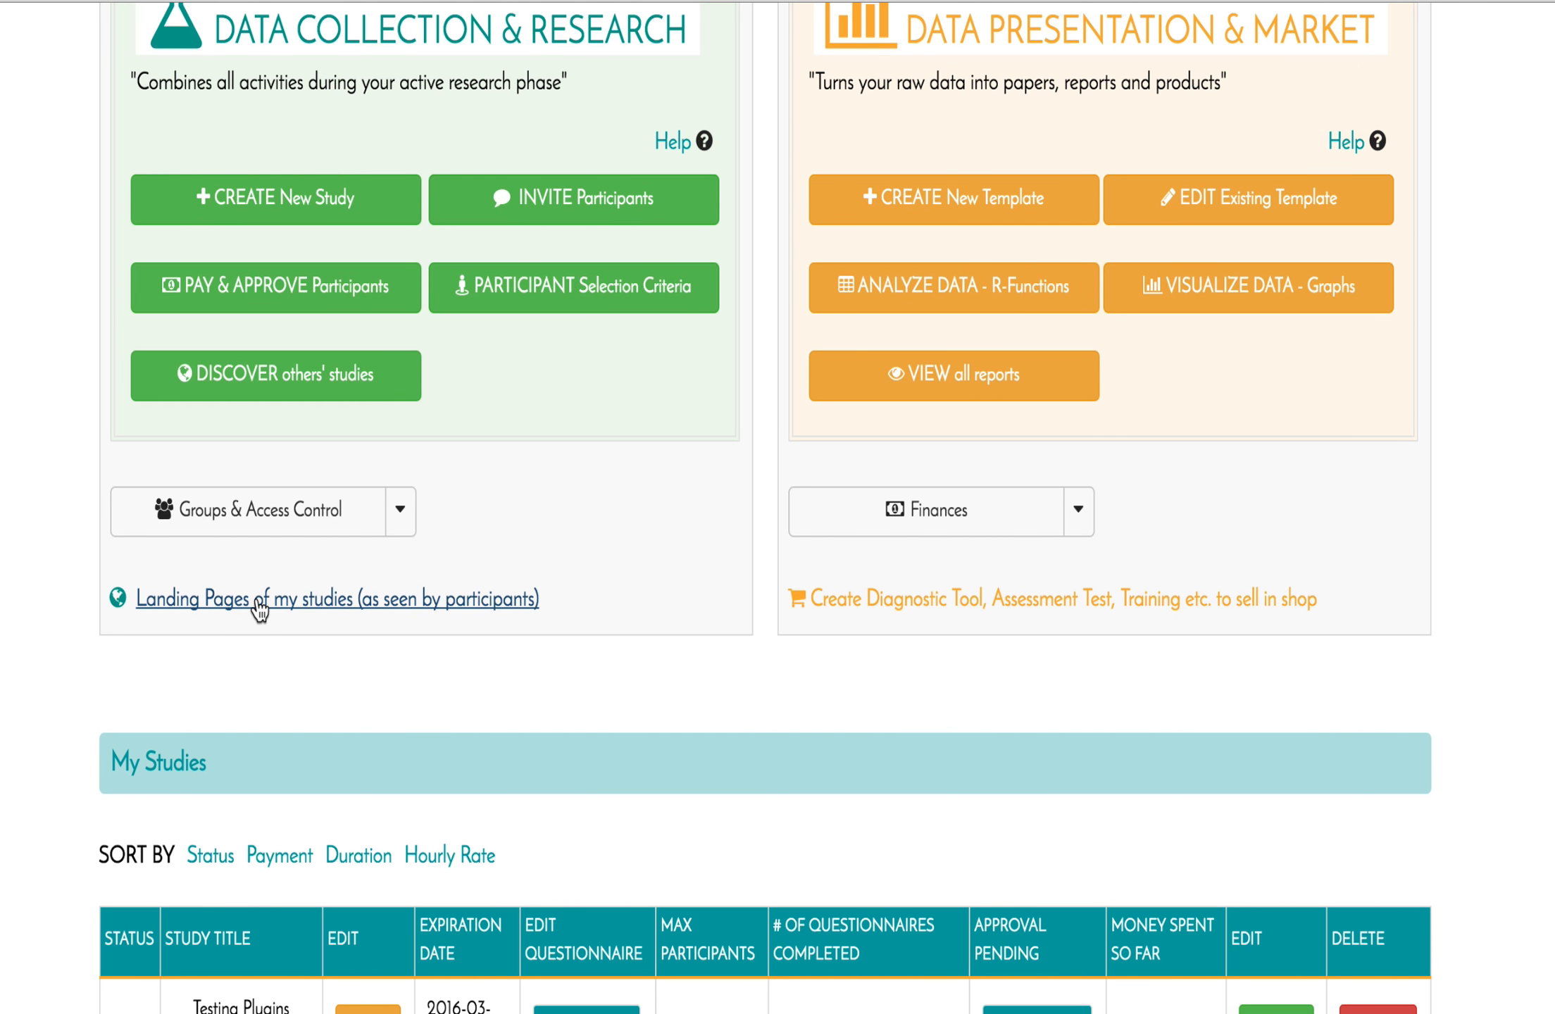
{"action": "left_click", "coordinate": [258, 602]}
{"action": "scroll", "coordinate": [366, 638], "scroll_direction": "down", "scroll_amount": 3}
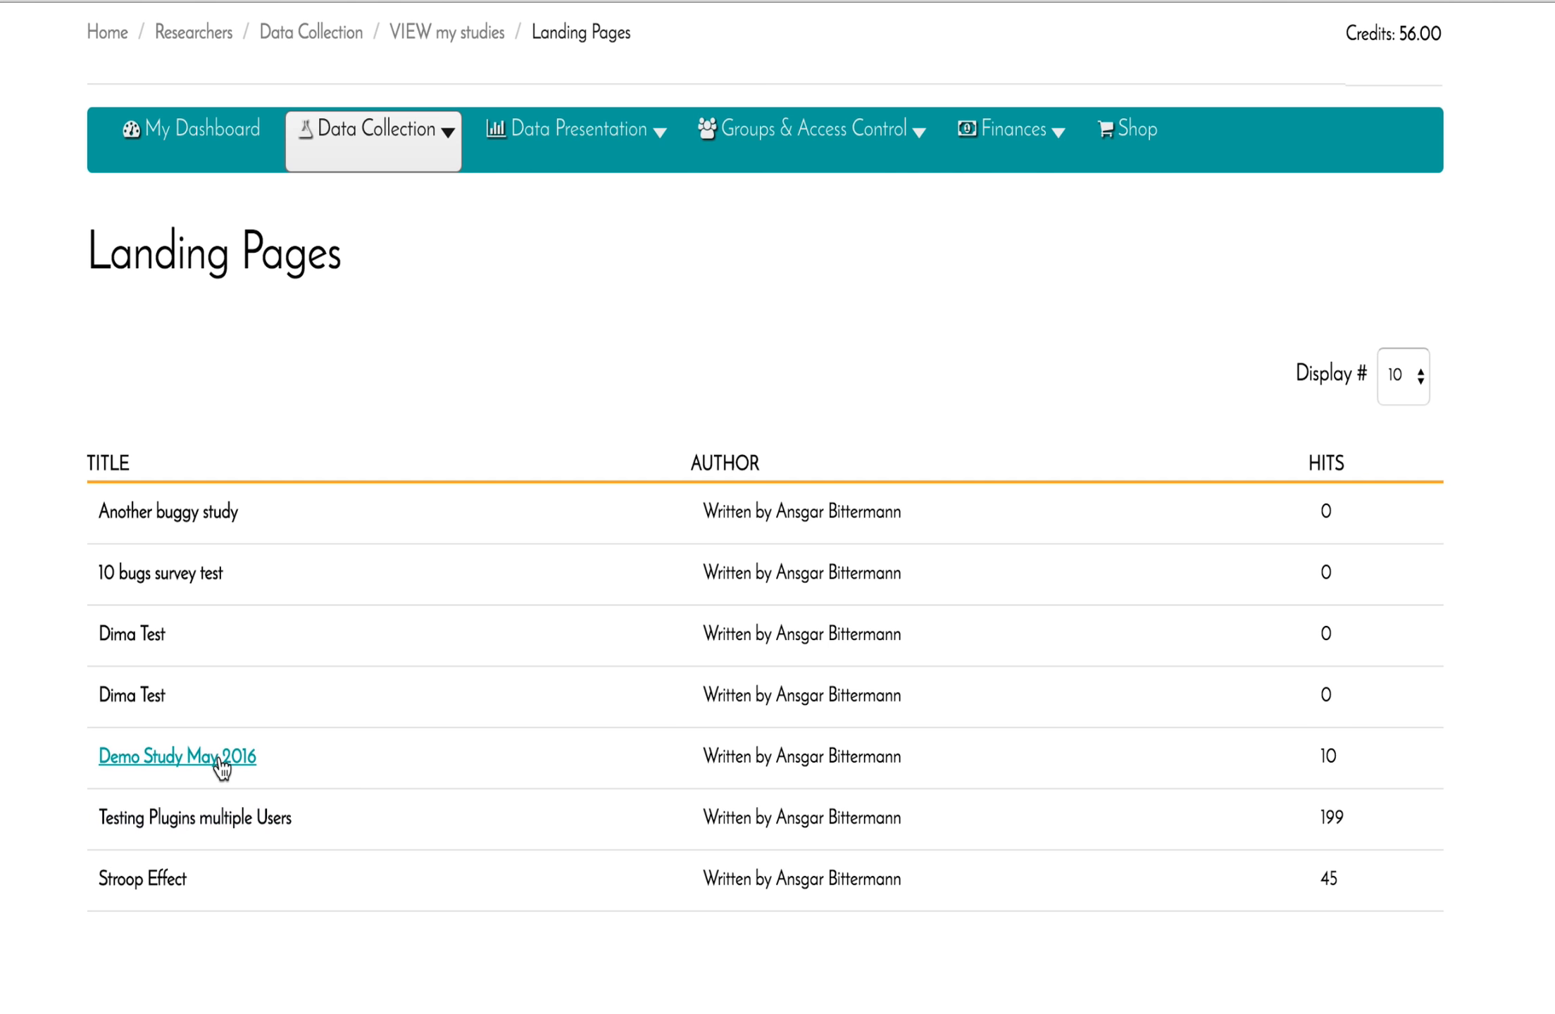
{"action": "left_click", "coordinate": [221, 759]}
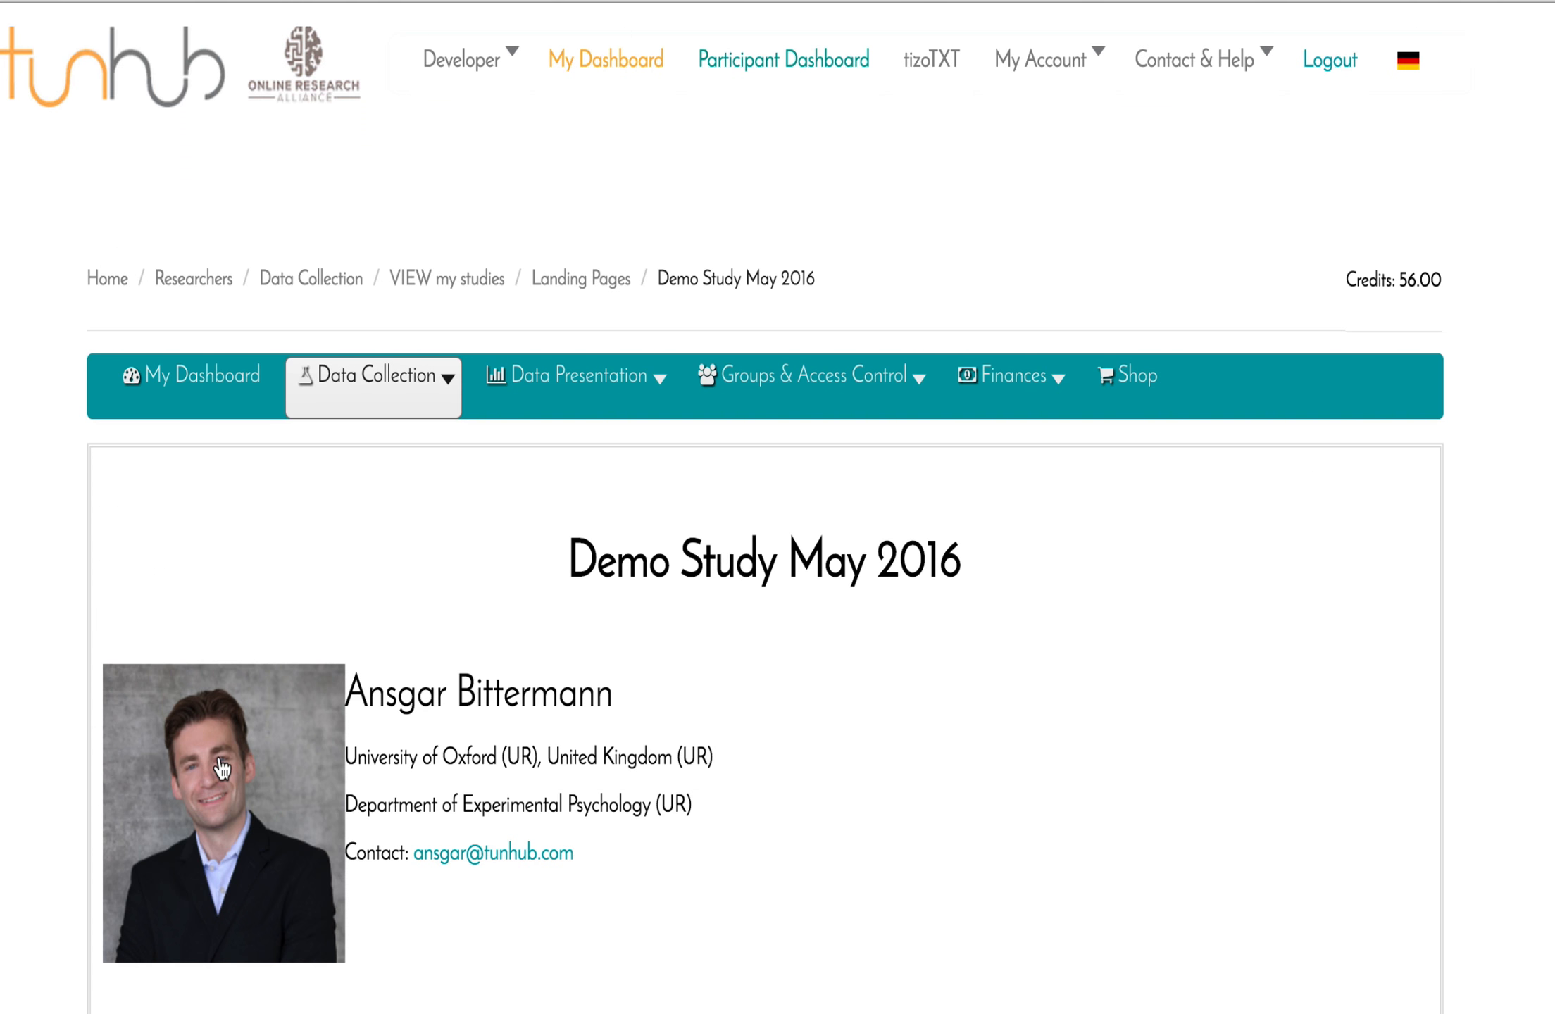
{"action": "scroll", "coordinate": [569, 837], "scroll_direction": "down", "scroll_amount": 3}
{"action": "scroll", "coordinate": [571, 837], "scroll_direction": "down", "scroll_amount": 10}
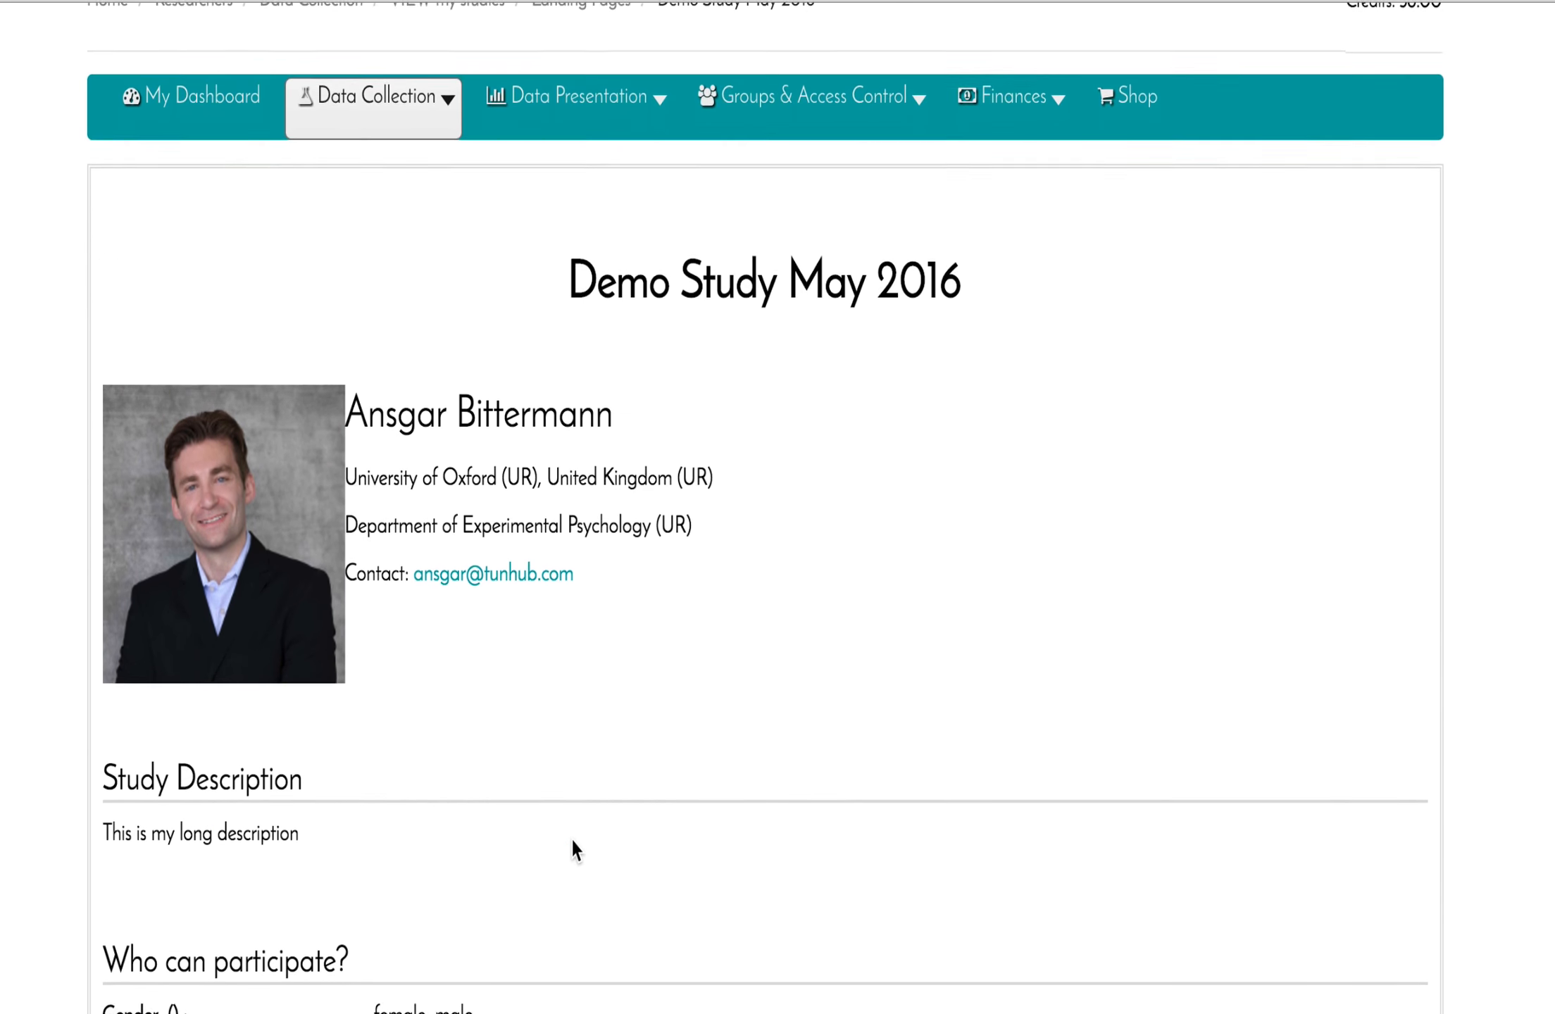
{"action": "scroll", "coordinate": [569, 837], "scroll_direction": "up", "scroll_amount": 1}
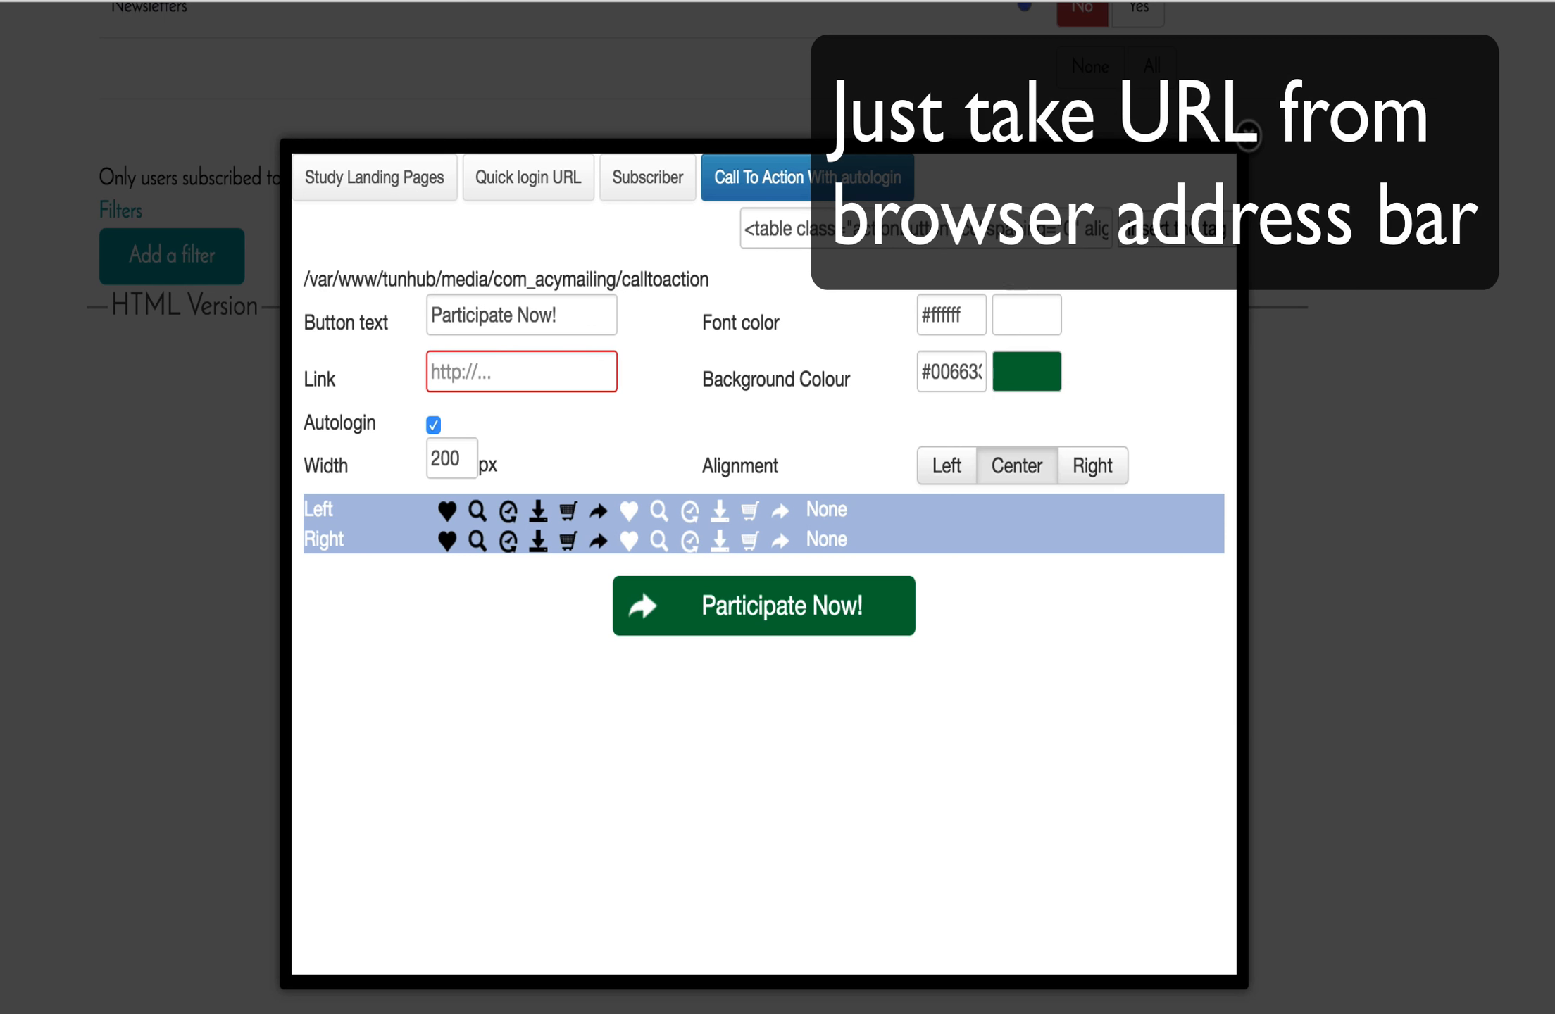
Paste the /demo-study-may-2016 landing page URL as the button link and insert the tag.
{"action": "left_click", "coordinate": [484, 368]}
{"action": "key", "text": "ctrl+v"}
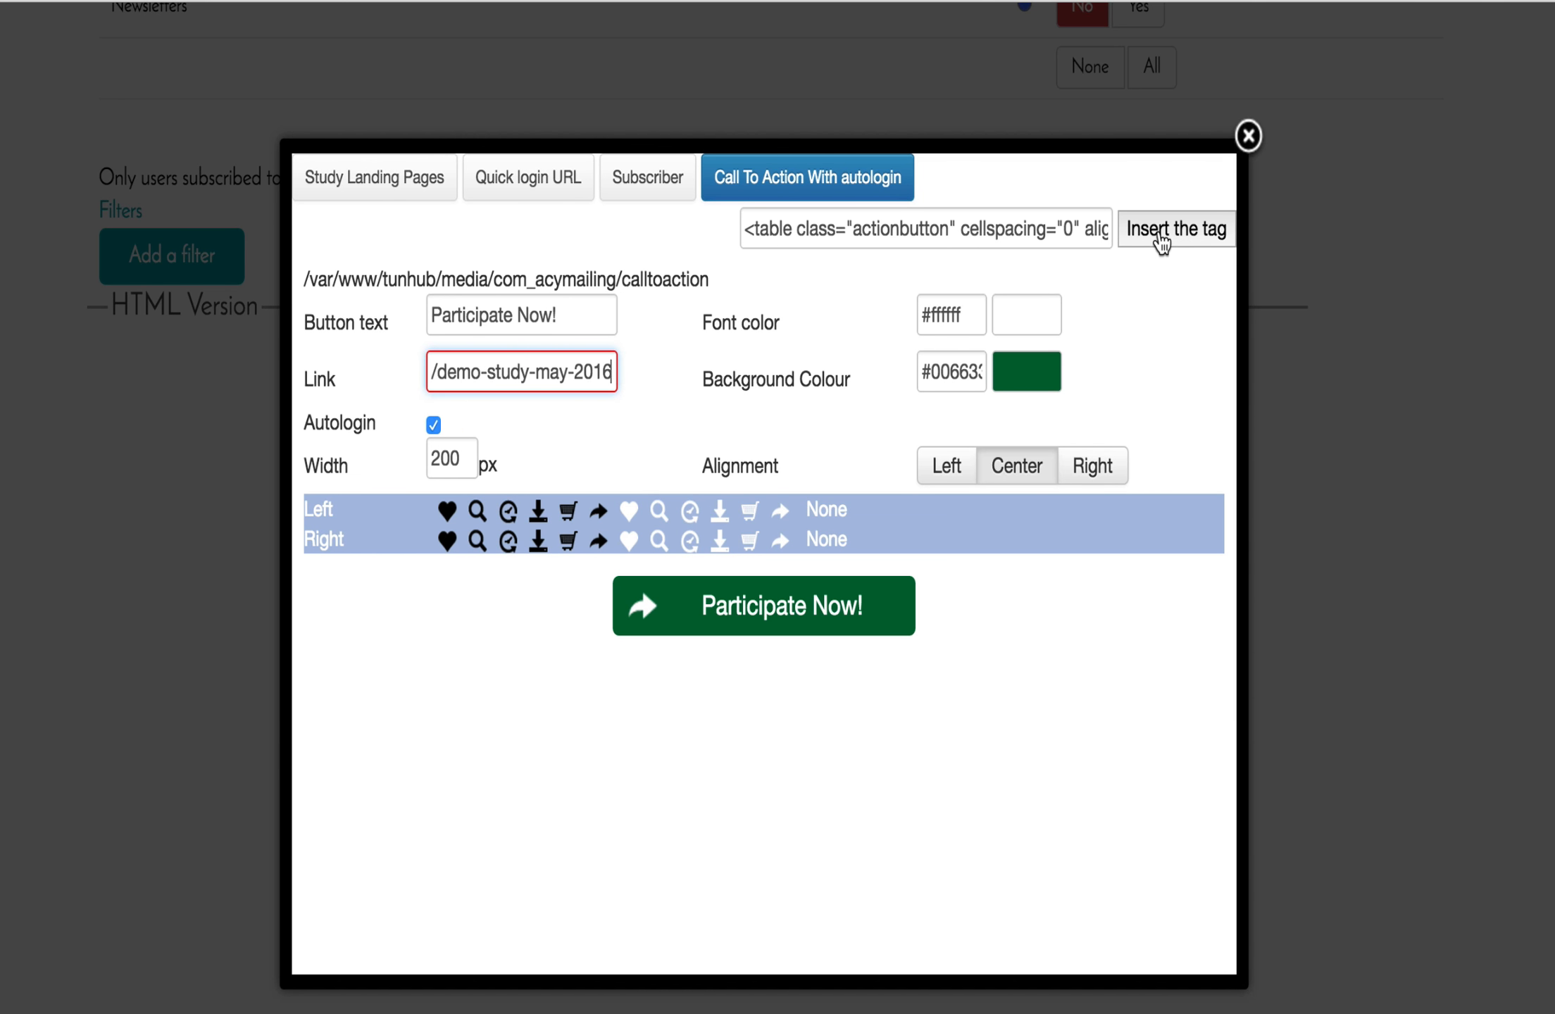
{"action": "left_click", "coordinate": [1160, 232]}
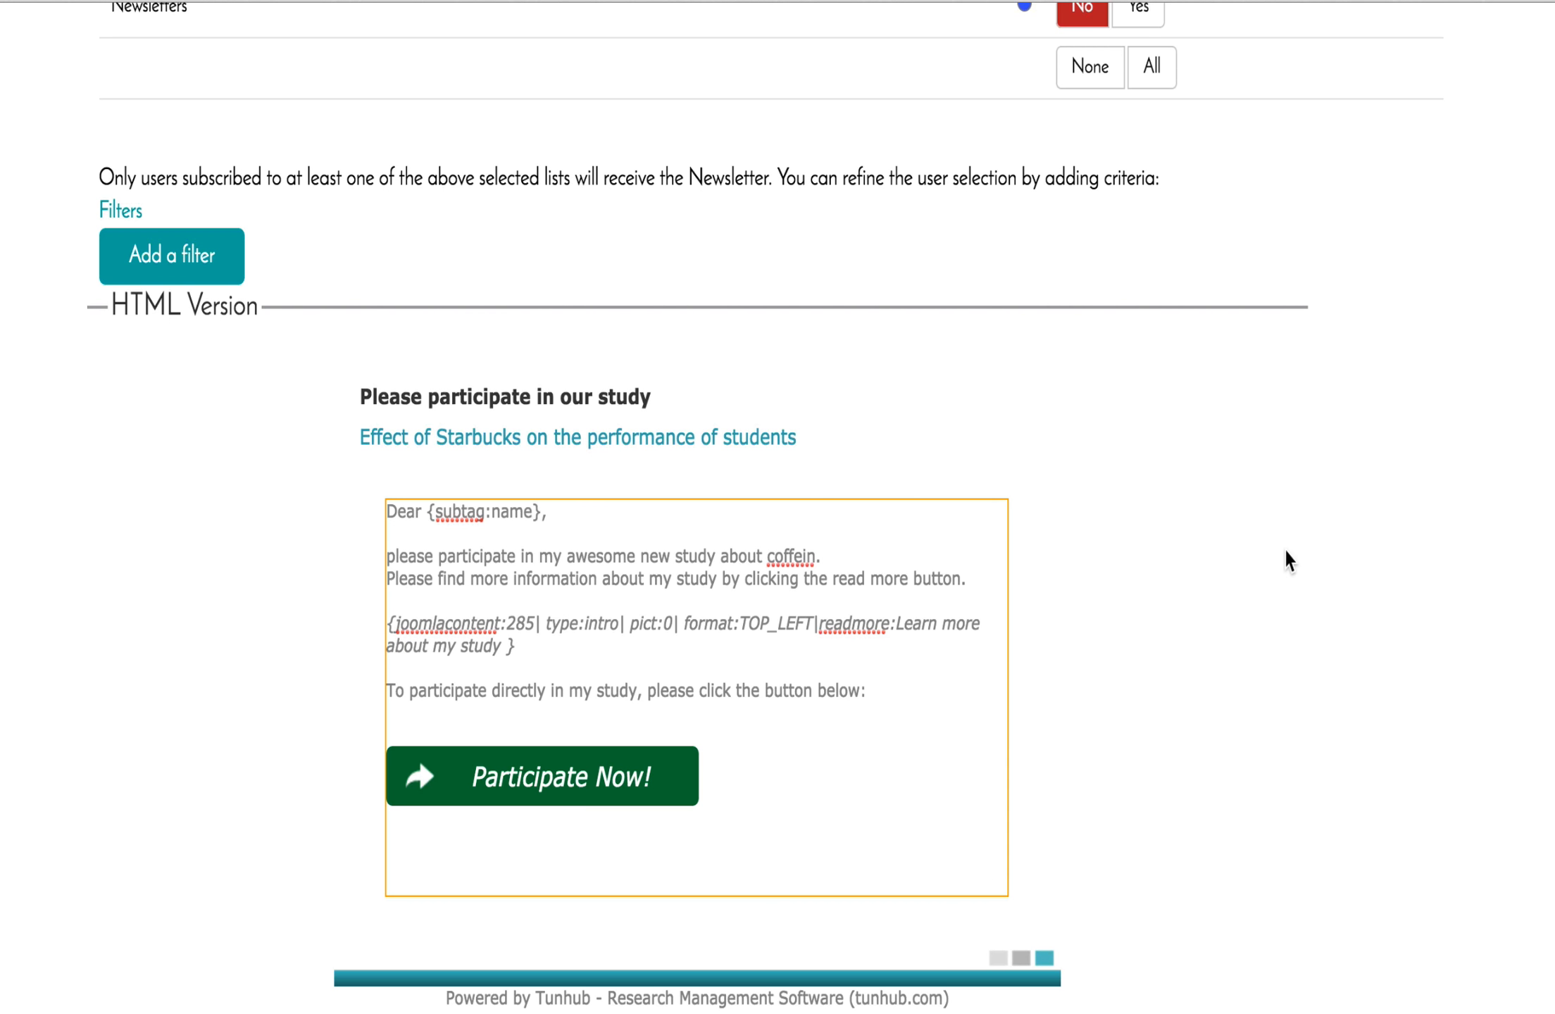
Give the newsletter the subject 'Demo Email' and save it to reach the Preview / Send page.
{"action": "scroll", "coordinate": [1285, 551], "scroll_direction": "up", "scroll_amount": 7}
{"action": "scroll", "coordinate": [1286, 551], "scroll_direction": "down", "scroll_amount": 7}
{"action": "scroll", "coordinate": [1285, 550], "scroll_direction": "up", "scroll_amount": 9}
{"action": "scroll", "coordinate": [1285, 556], "scroll_direction": "up", "scroll_amount": 7}
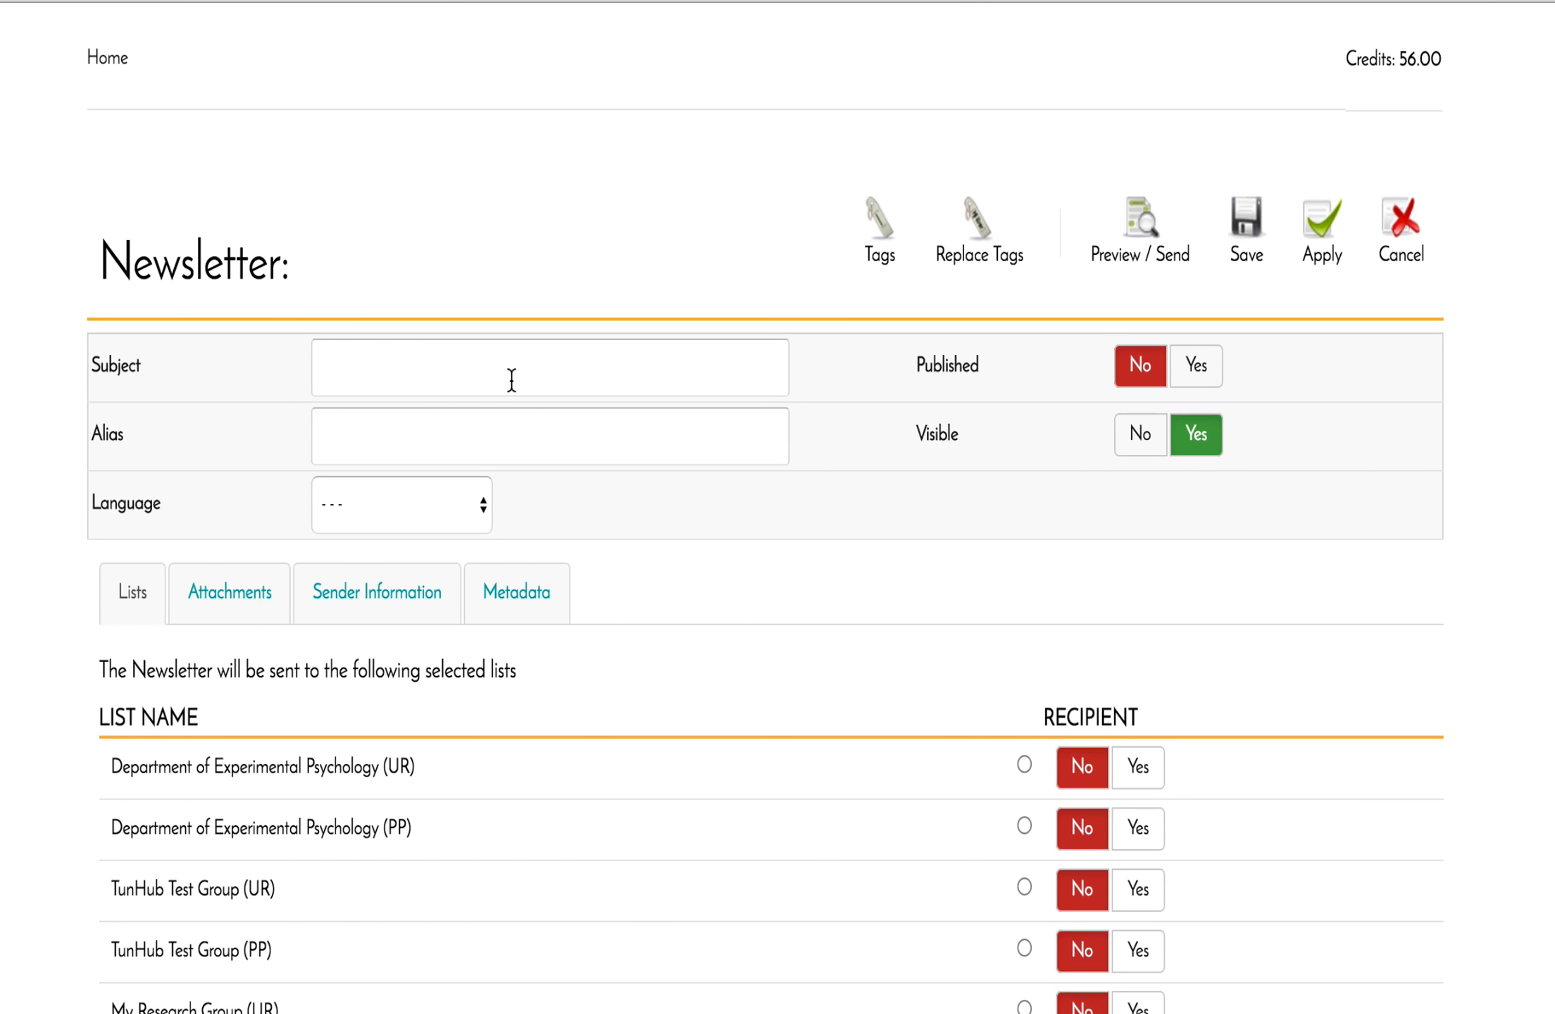
{"action": "left_click", "coordinate": [511, 380]}
{"action": "type", "text": "Demo"}
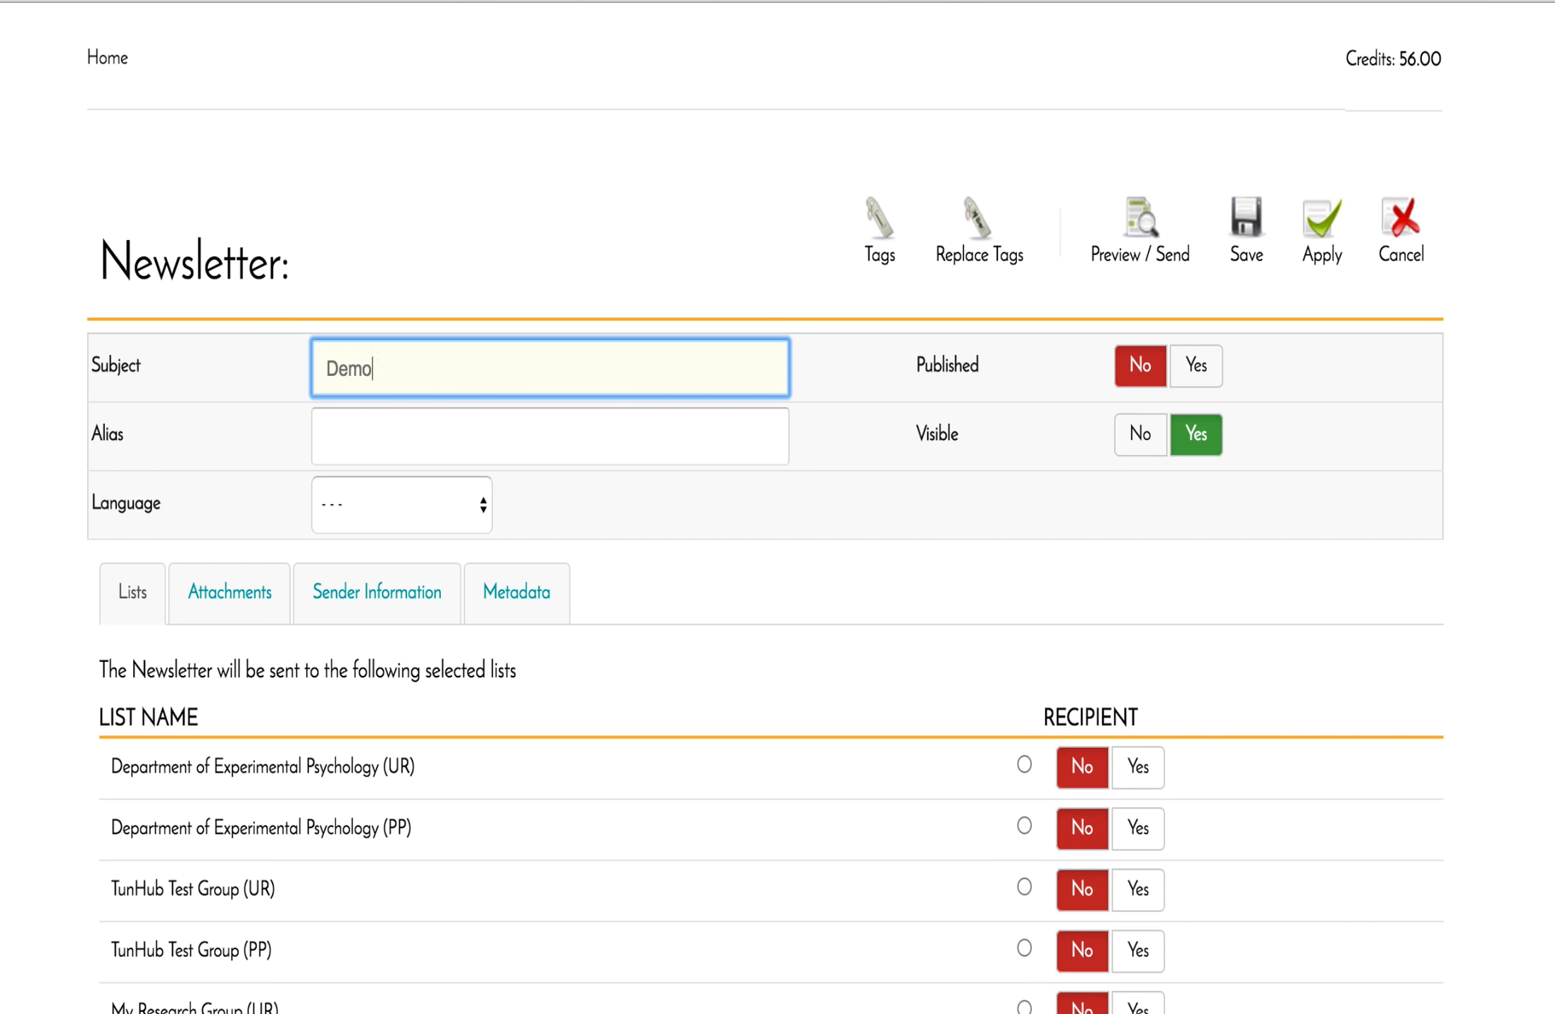
{"action": "type", "text": " Email"}
{"action": "scroll", "coordinate": [873, 611], "scroll_direction": "down", "scroll_amount": 1}
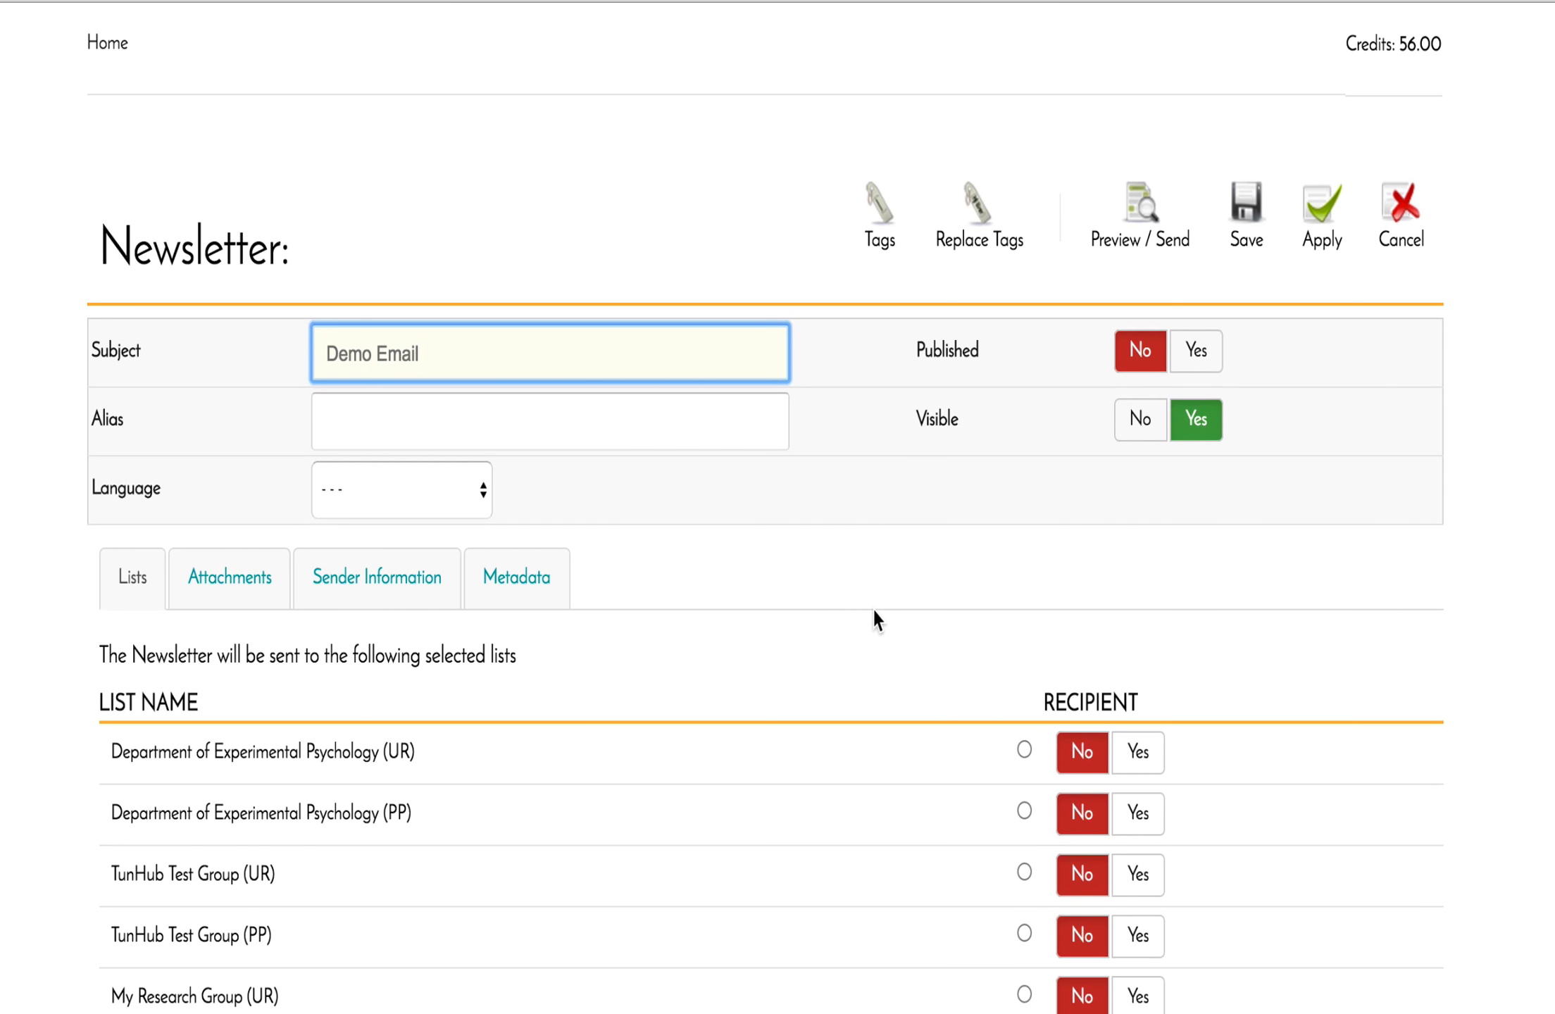
{"action": "left_click", "coordinate": [1140, 220]}
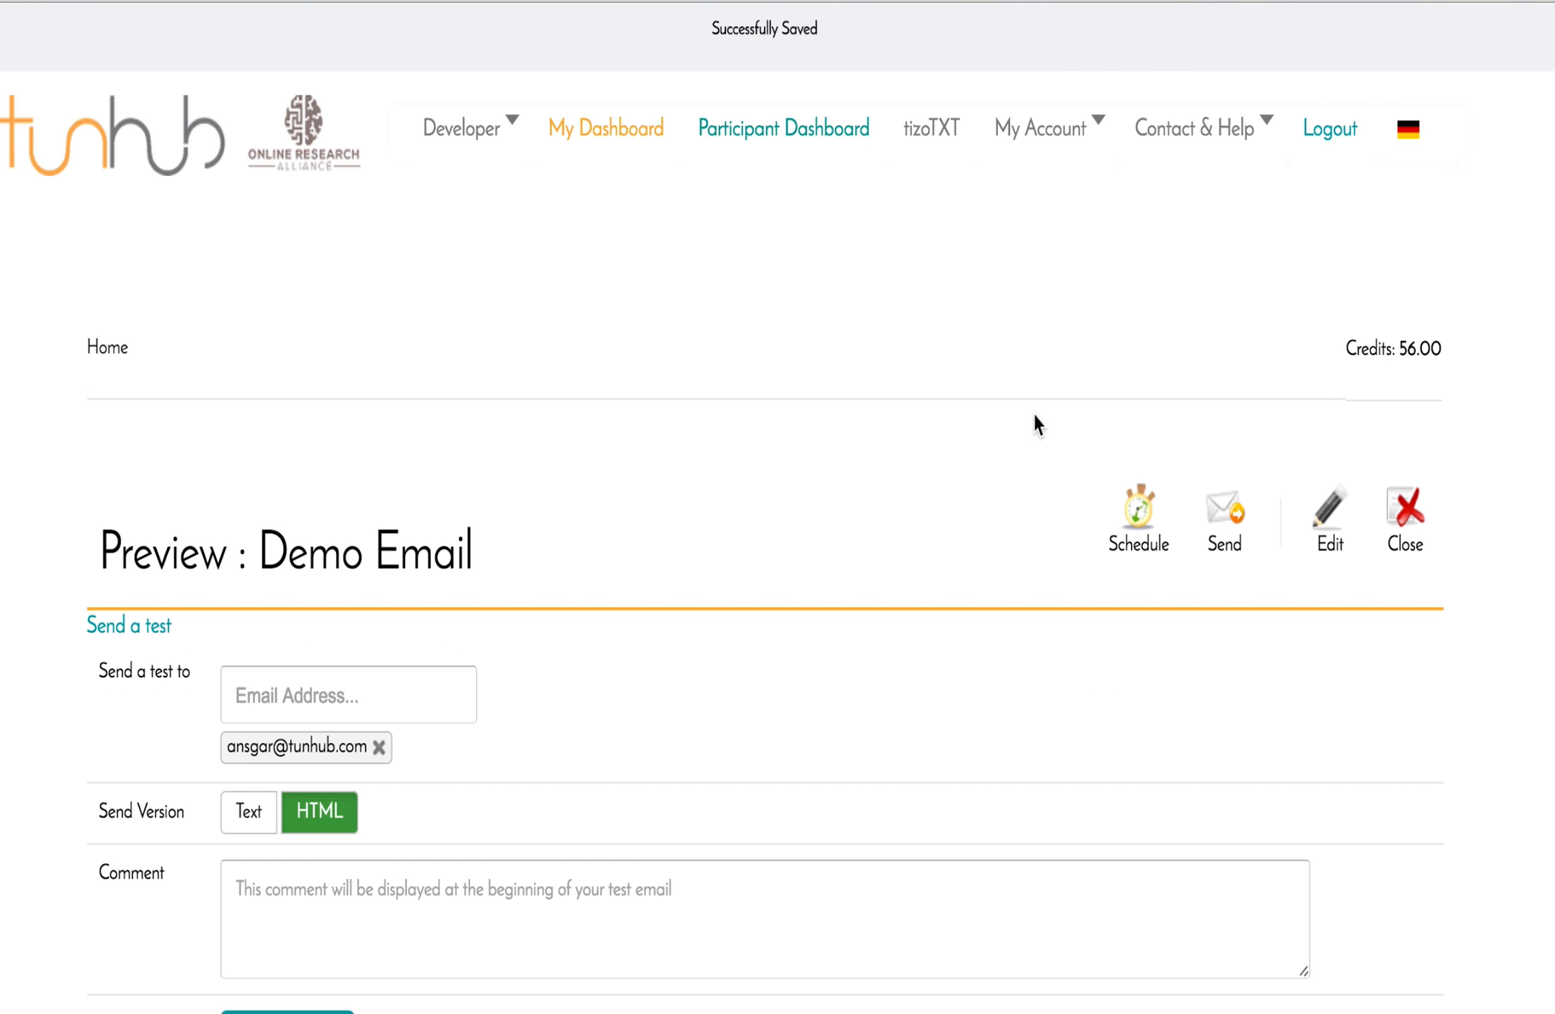
{"action": "scroll", "coordinate": [962, 588], "scroll_direction": "down", "scroll_amount": 10}
{"action": "scroll", "coordinate": [962, 595], "scroll_direction": "down", "scroll_amount": 4}
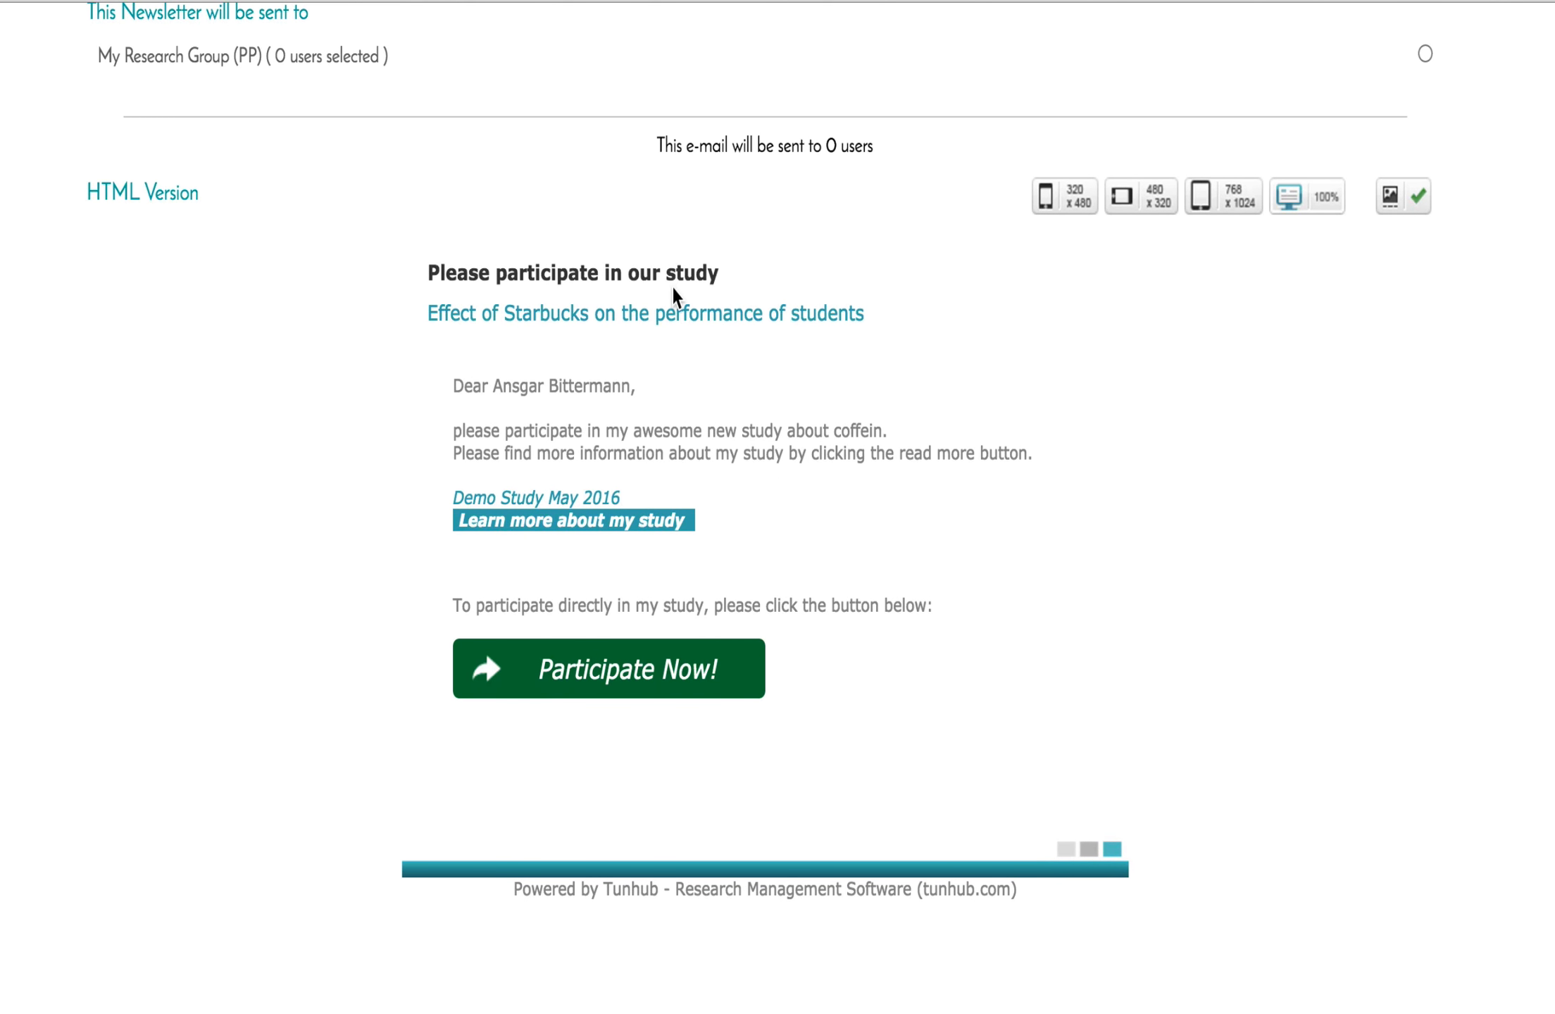
{"action": "scroll", "coordinate": [697, 300], "scroll_direction": "up", "scroll_amount": 1}
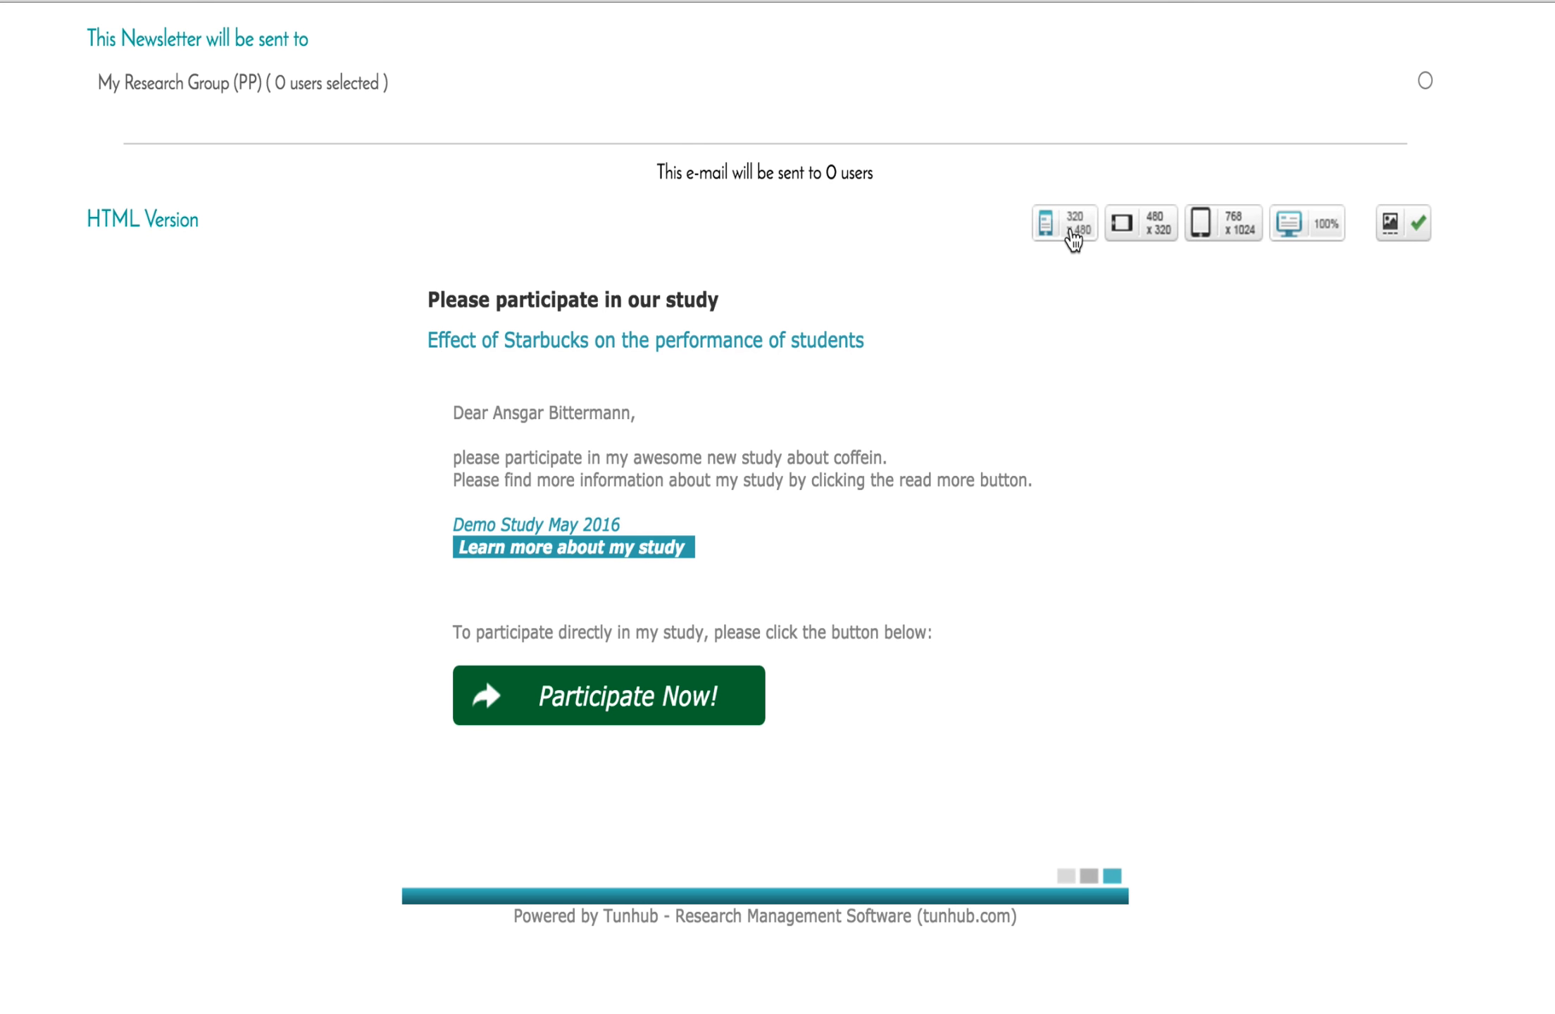
{"action": "left_click", "coordinate": [1073, 240]}
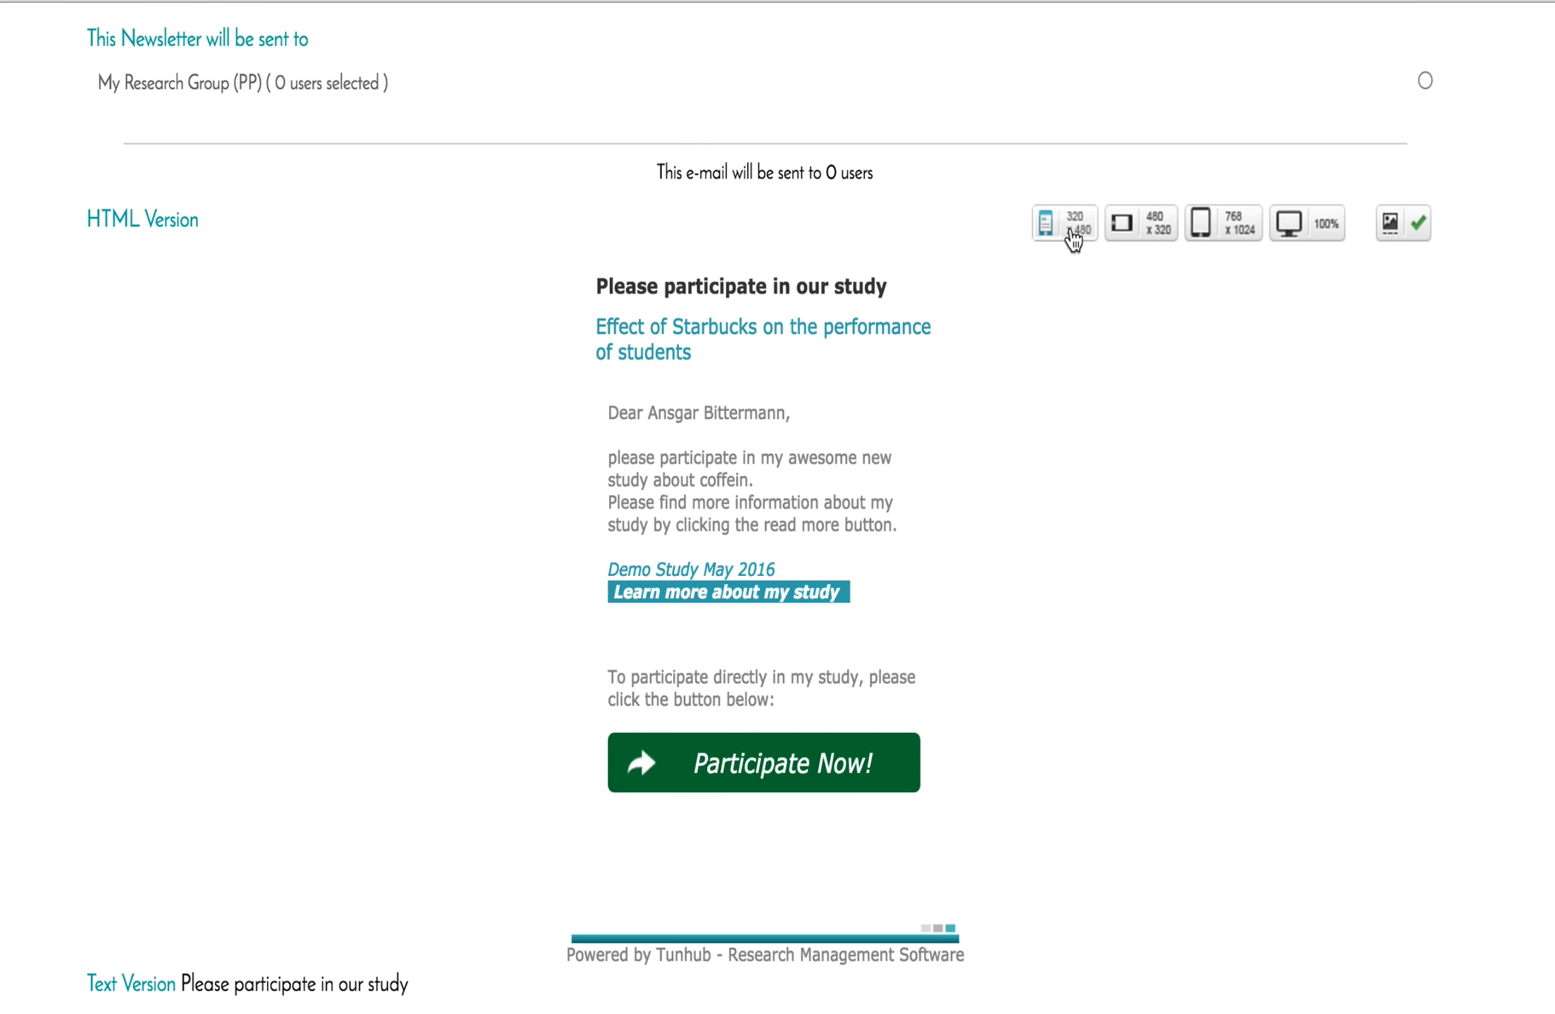
{"action": "left_click", "coordinate": [1147, 238]}
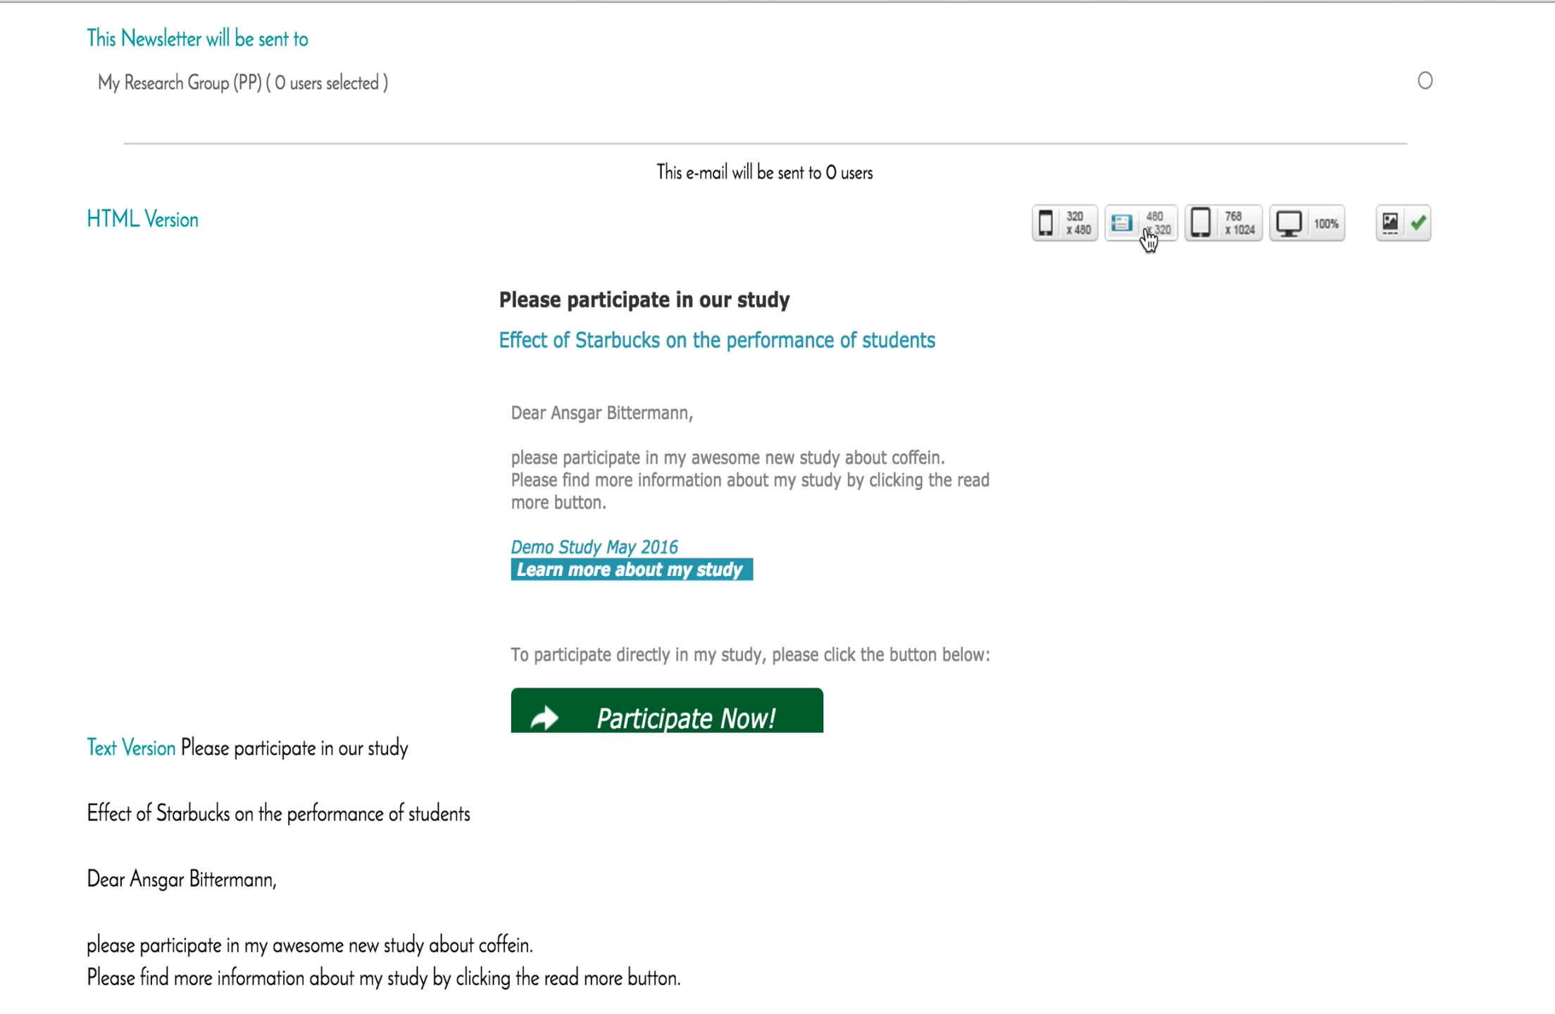
{"action": "left_click", "coordinate": [1240, 224]}
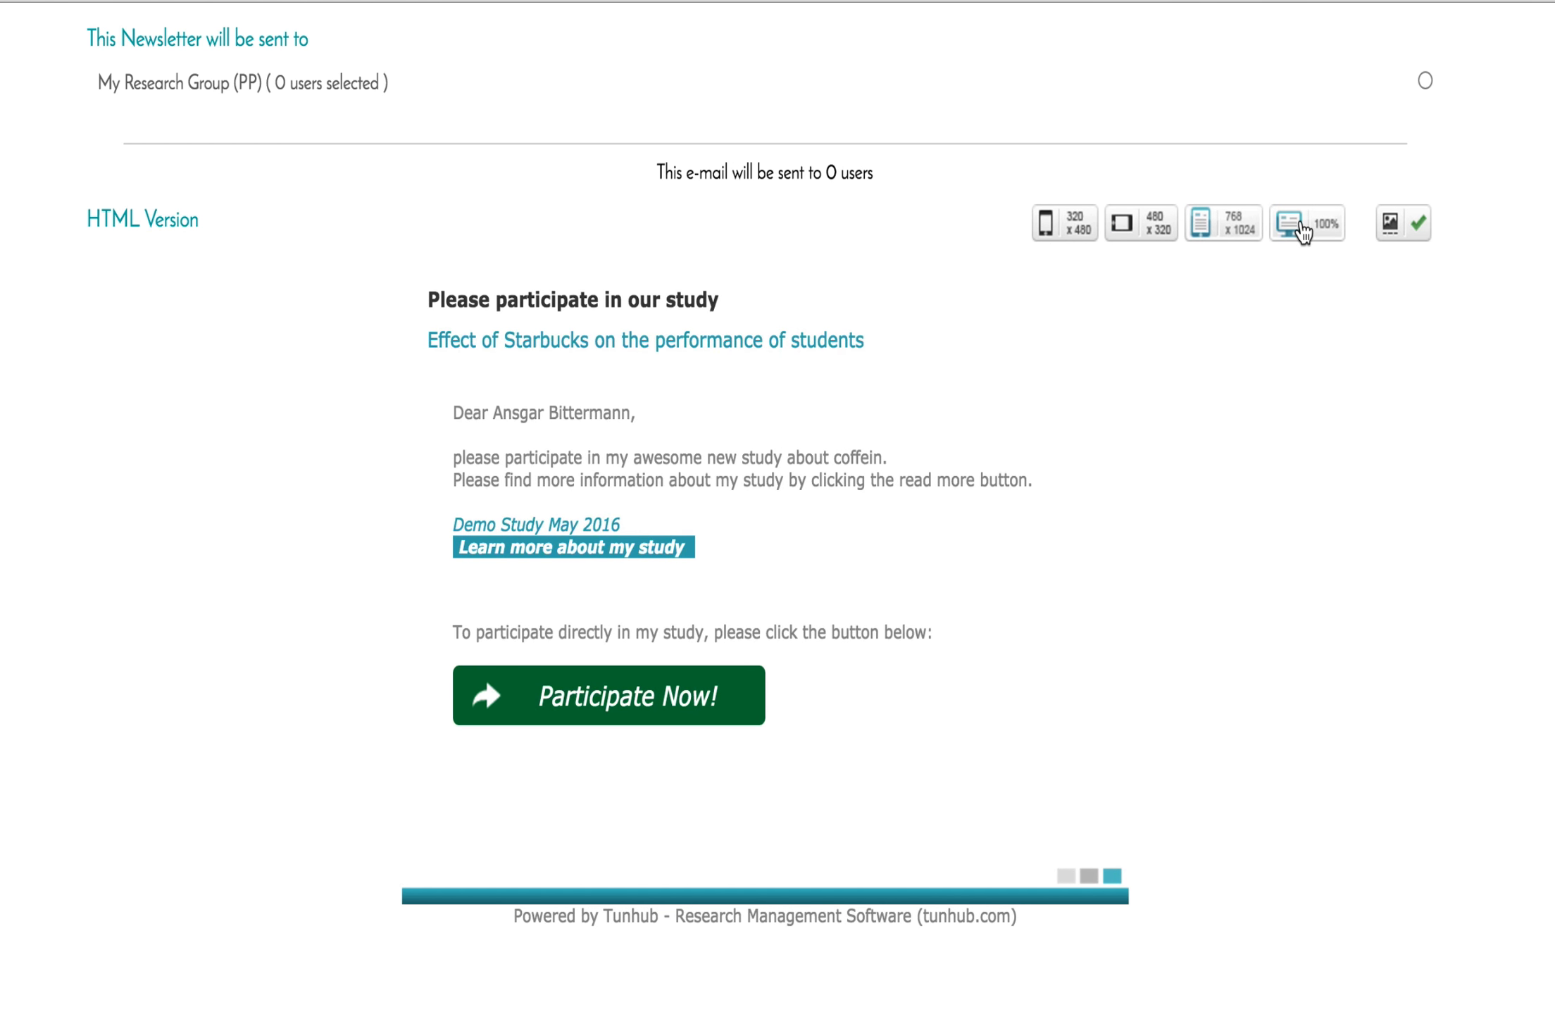
{"action": "left_click", "coordinate": [1301, 230]}
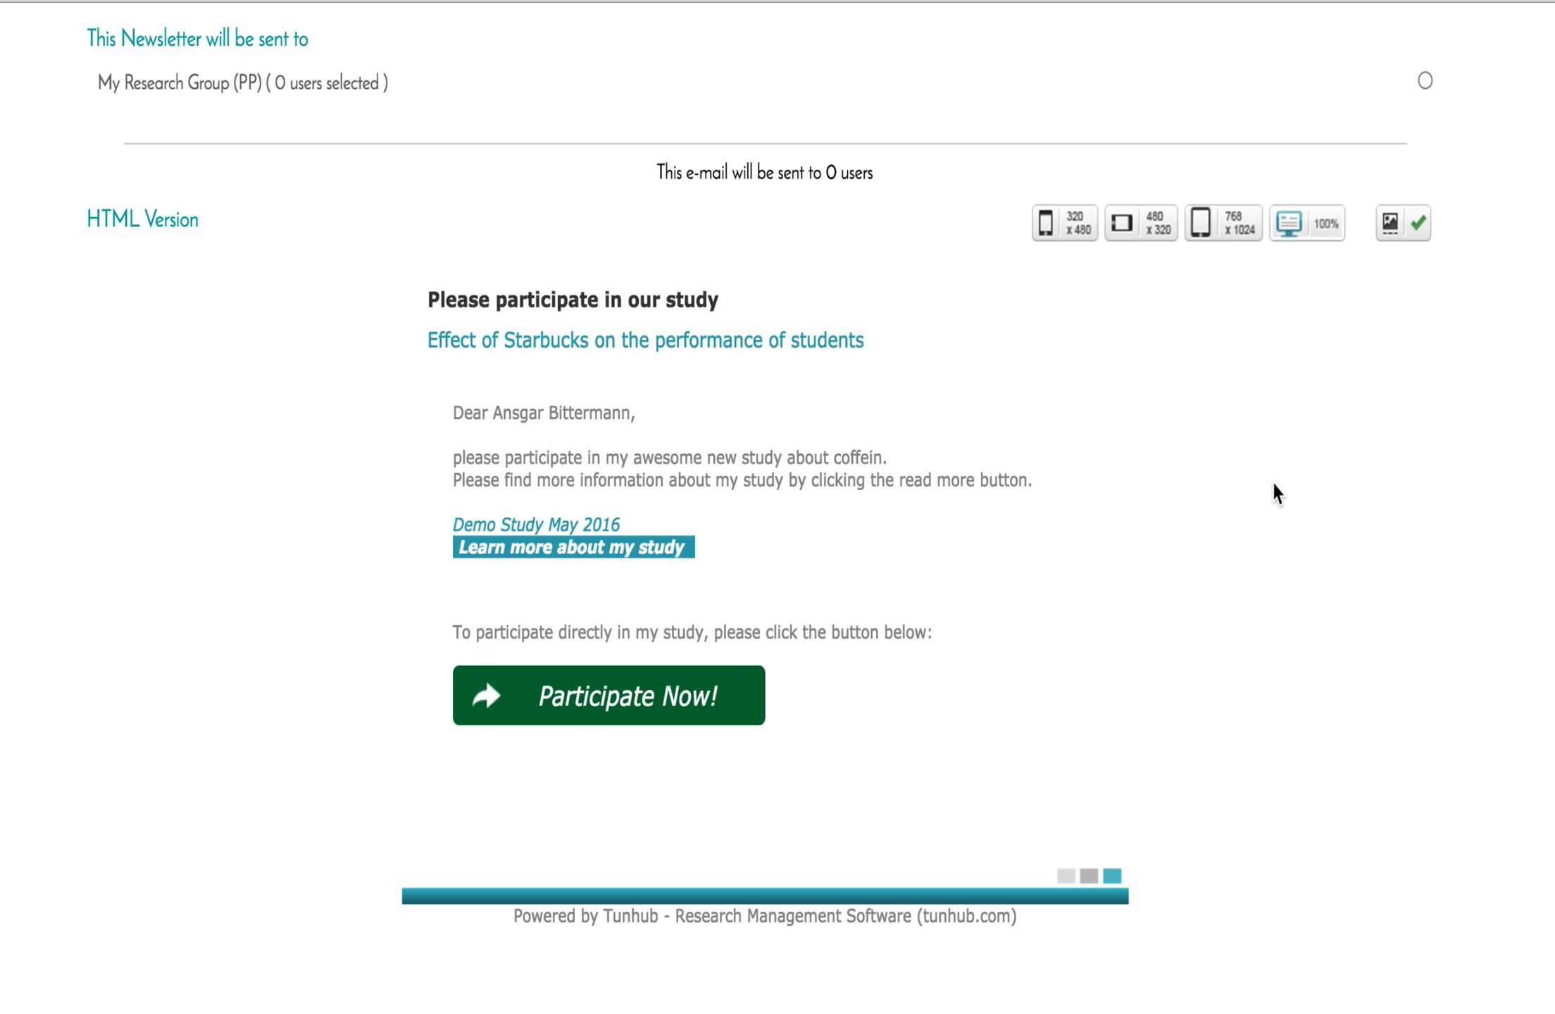
{"action": "scroll", "coordinate": [1156, 601], "scroll_direction": "up", "scroll_amount": 2}
{"action": "scroll", "coordinate": [1158, 601], "scroll_direction": "up", "scroll_amount": 6}
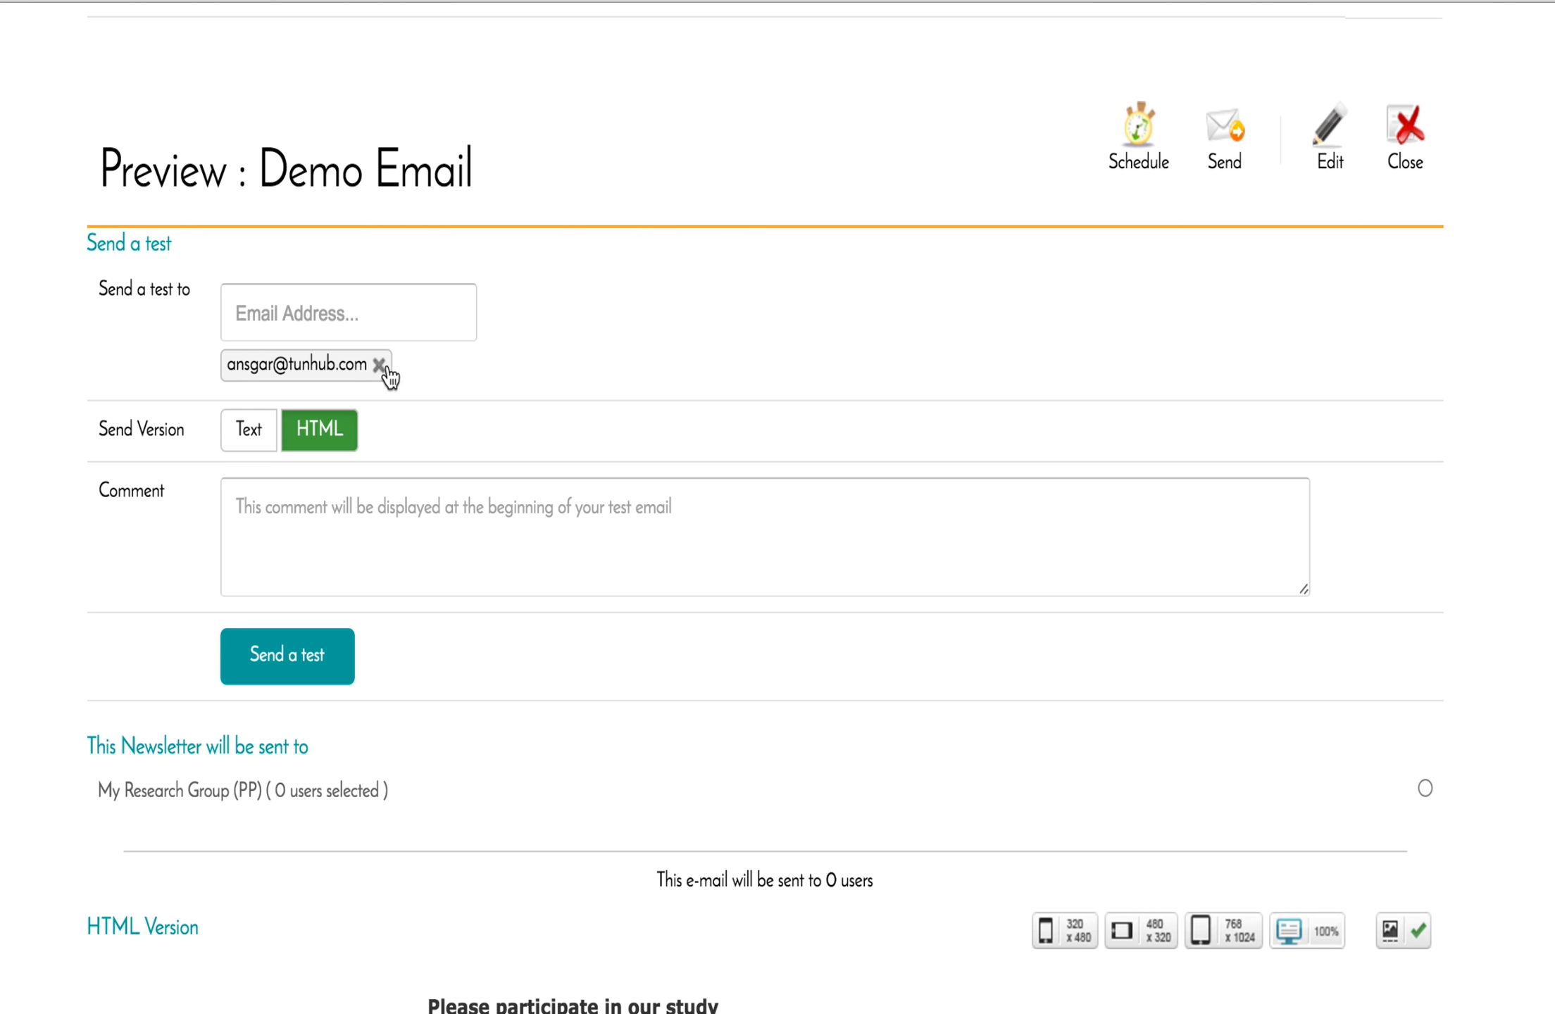
Replace the old test recipient with the researcher's own e-mail address as the only tag.
{"action": "left_click", "coordinate": [336, 314]}
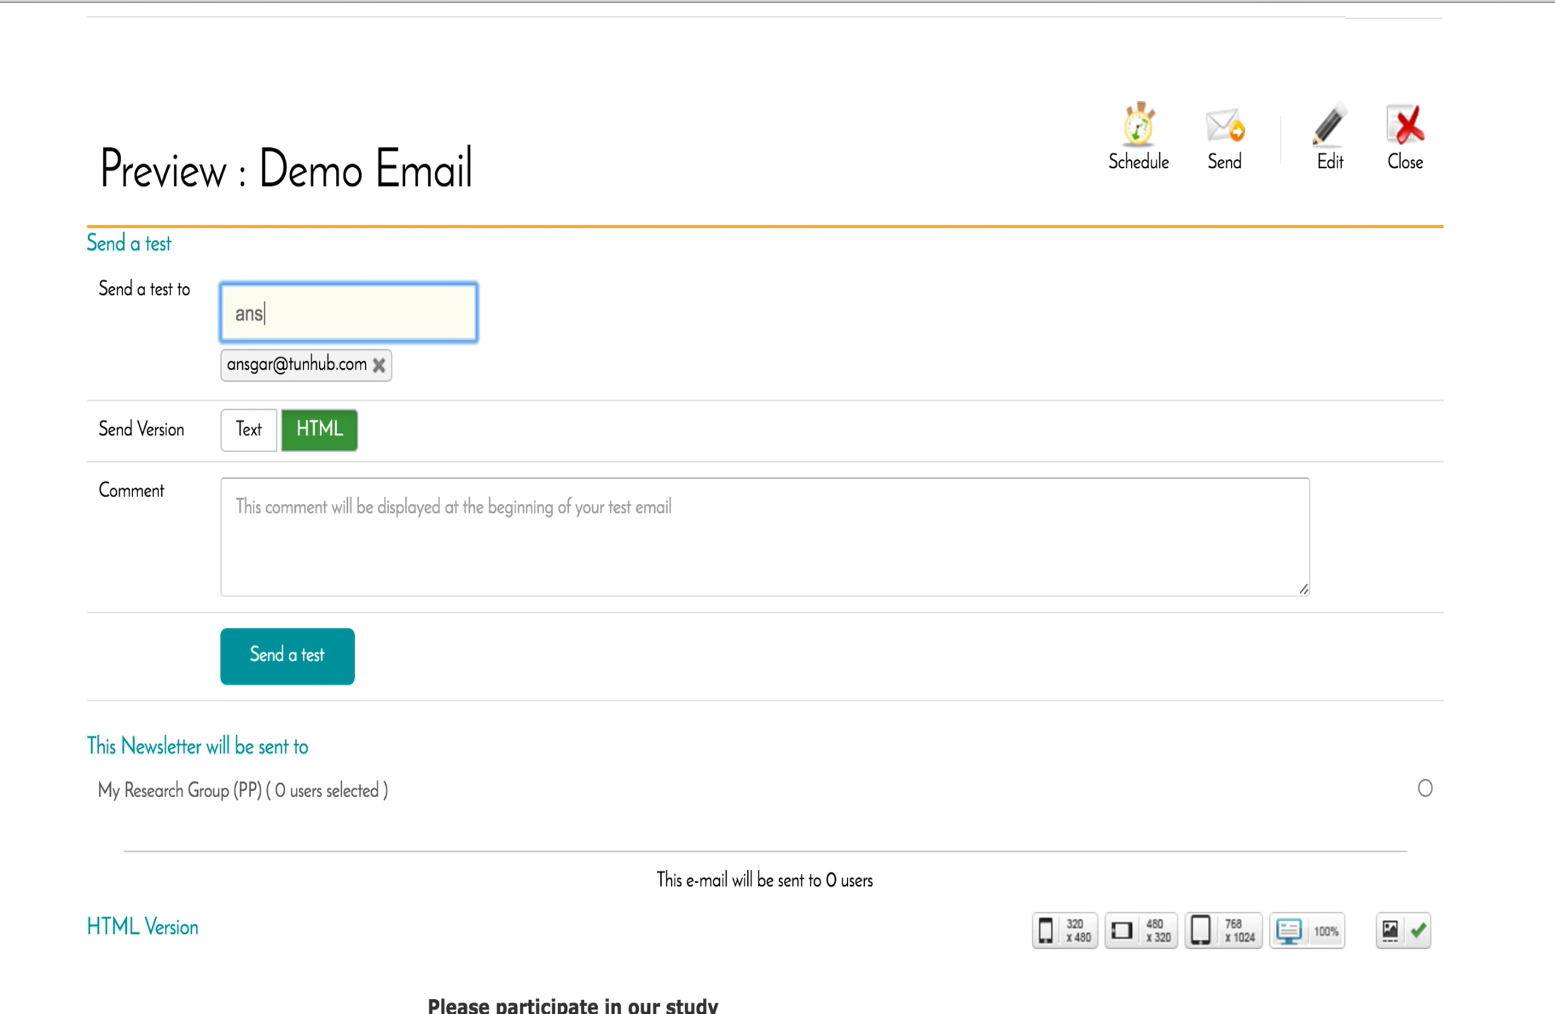
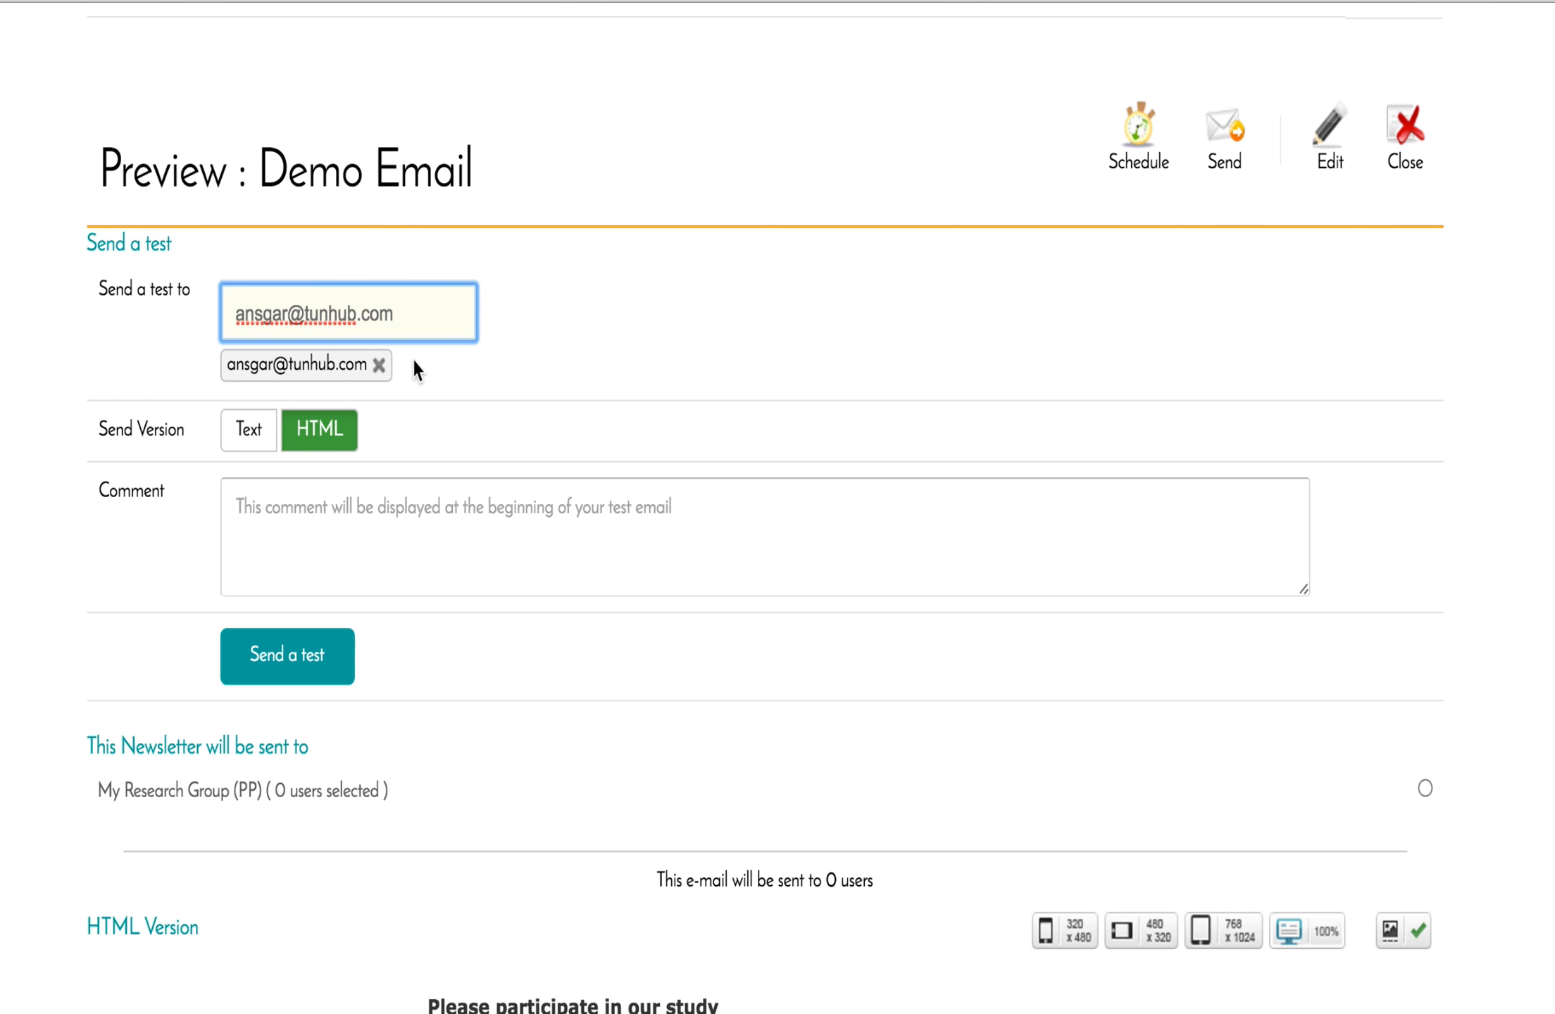
{"action": "key", "text": "Return"}
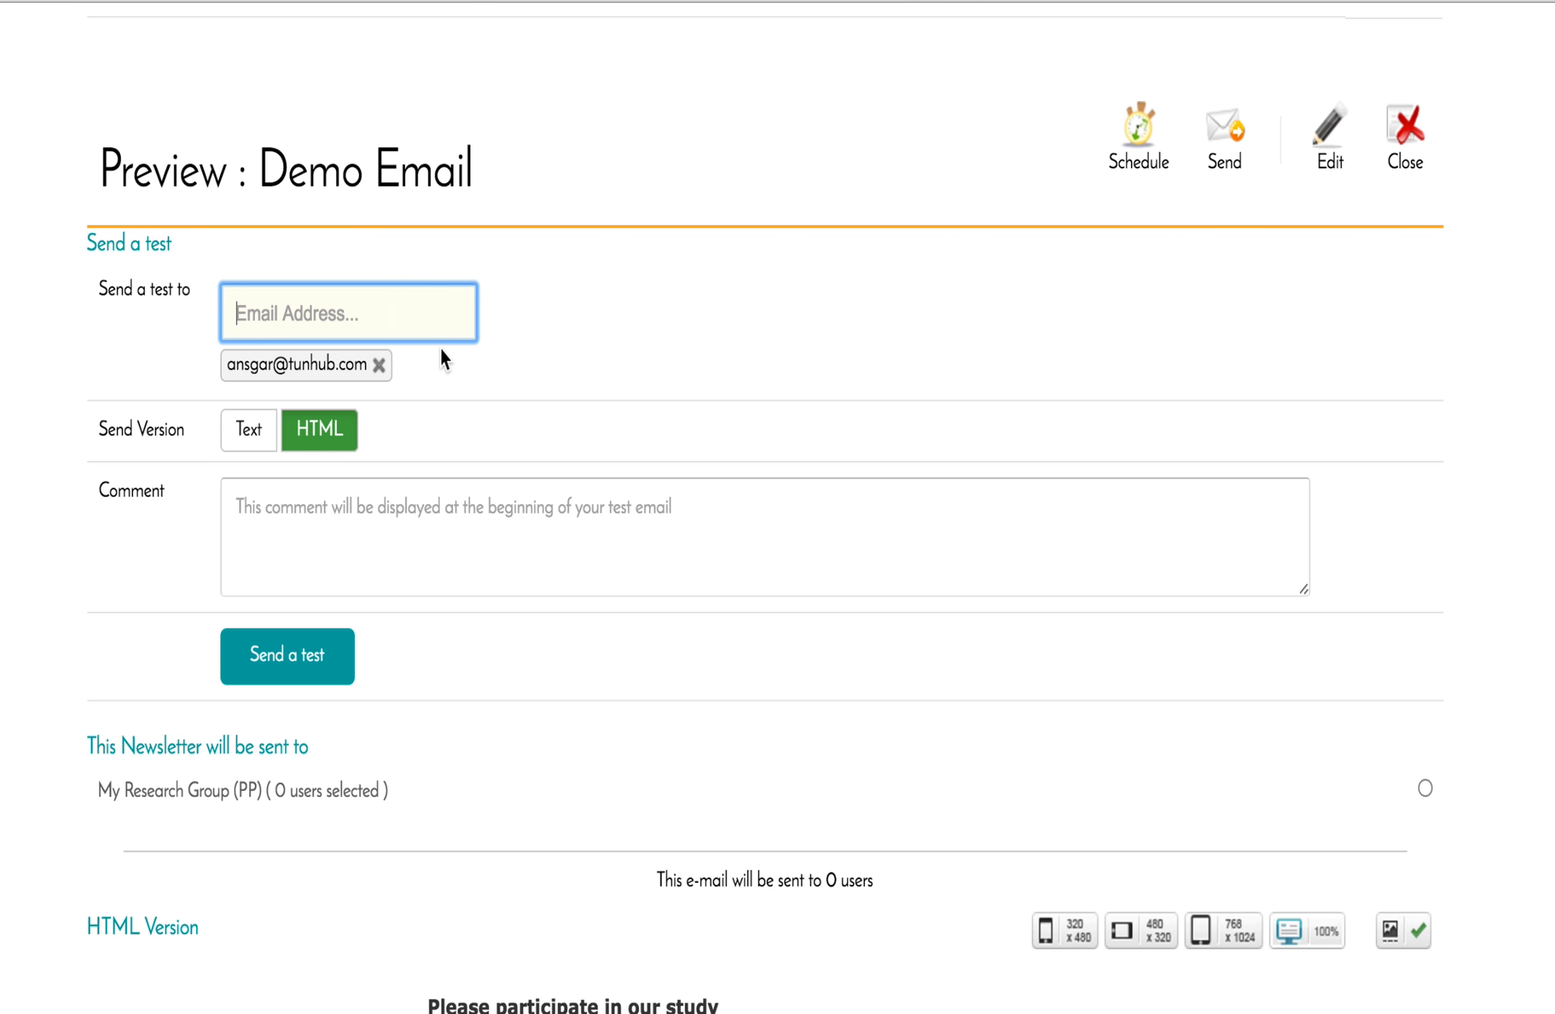
{"action": "left_click", "coordinate": [379, 365]}
{"action": "left_click", "coordinate": [368, 313]}
{"action": "key", "text": "Return"}
{"action": "scroll", "coordinate": [581, 360], "scroll_direction": "down", "scroll_amount": 1}
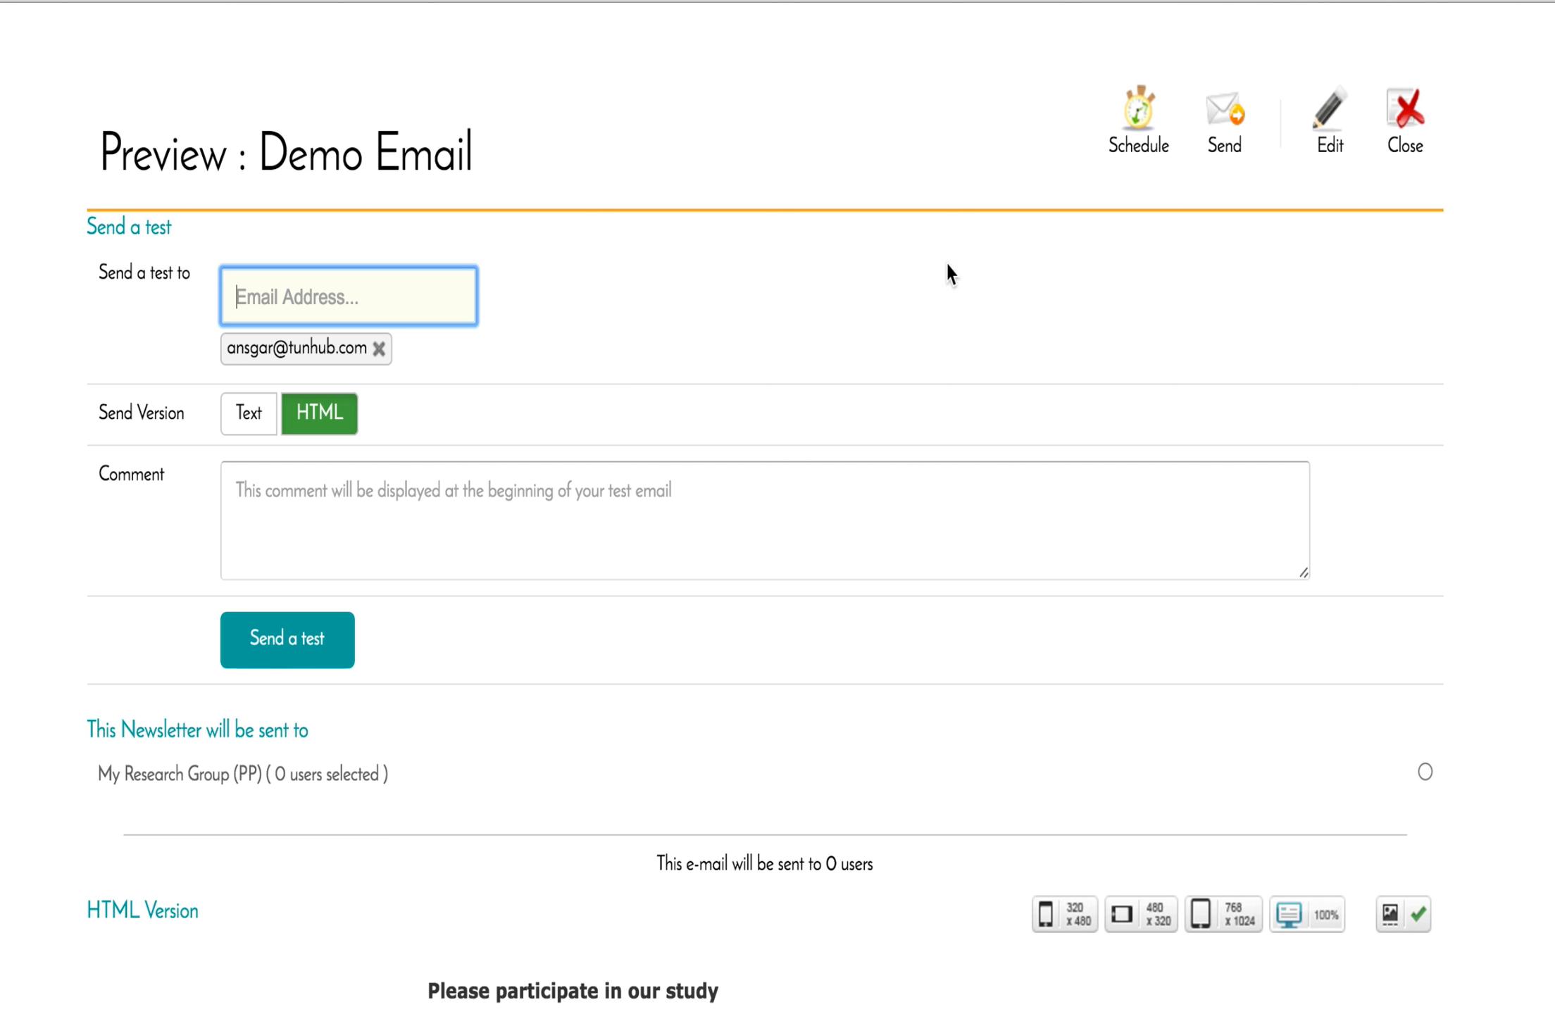
{"action": "left_click", "coordinate": [1134, 131]}
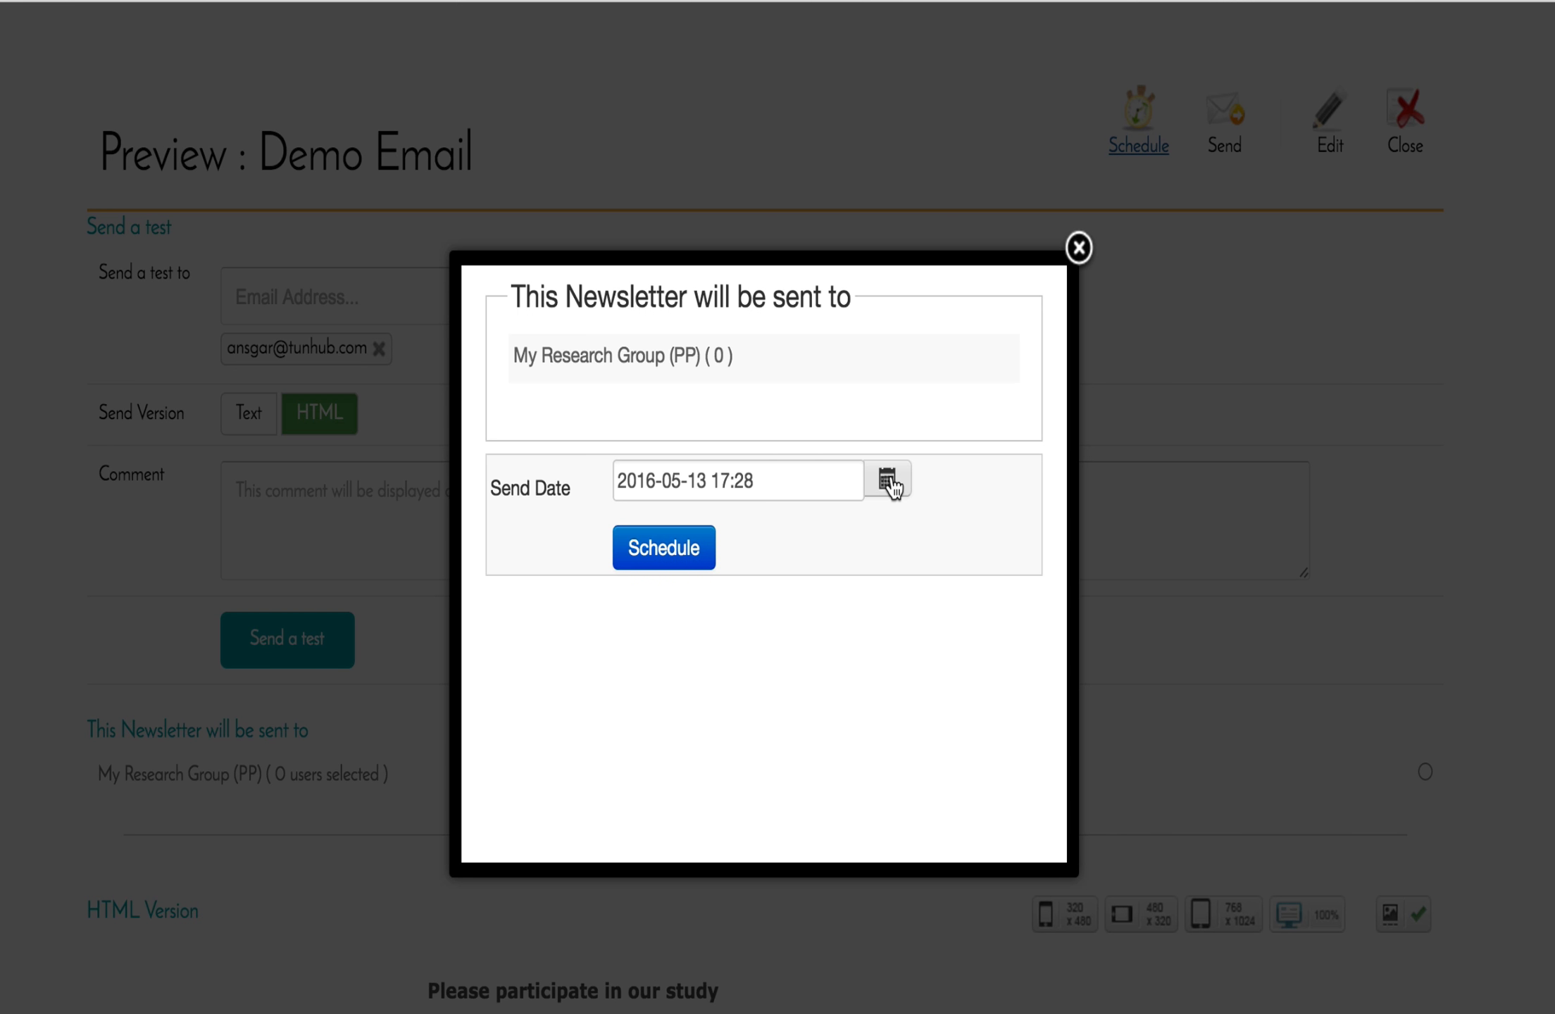
{"action": "left_click", "coordinate": [1078, 248]}
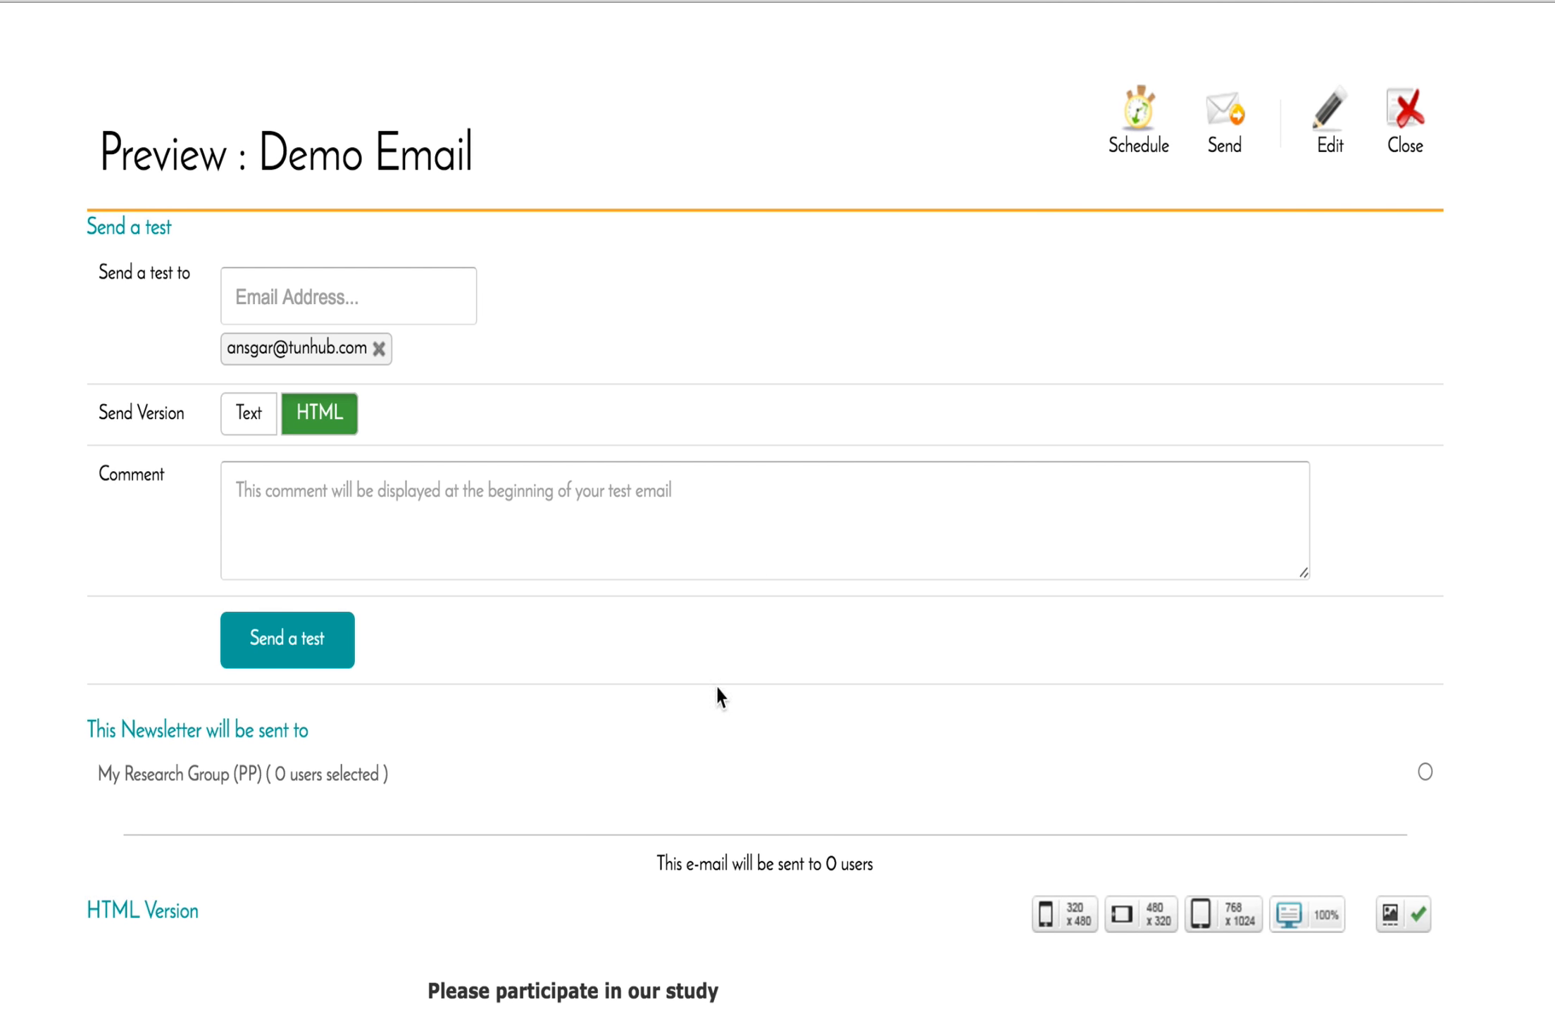
Send the Demo Email test and check the received message's subtitle and personalised greeting in Apple Mail.
{"action": "left_click", "coordinate": [315, 657]}
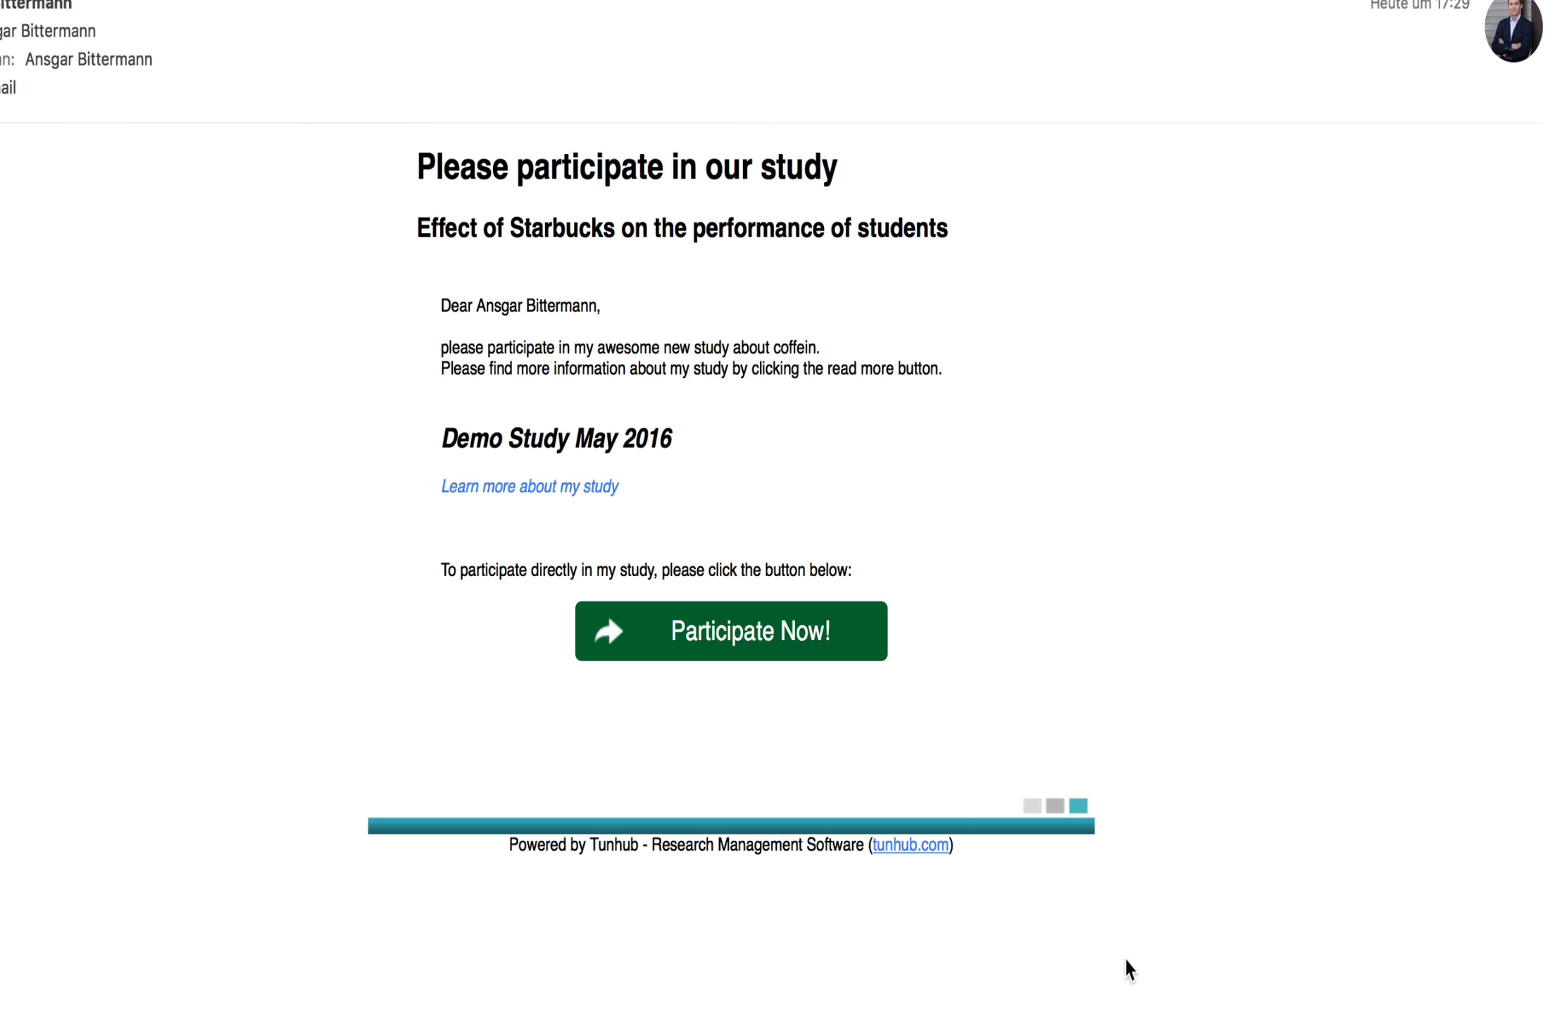
{"action": "mouse_move", "coordinate": [504, 504]}
{"action": "left_click_drag", "start_coordinate": [418, 226], "coordinate": [957, 236]}
{"action": "left_click", "coordinate": [878, 318]}
{"action": "left_click_drag", "start_coordinate": [477, 303], "coordinate": [596, 307]}
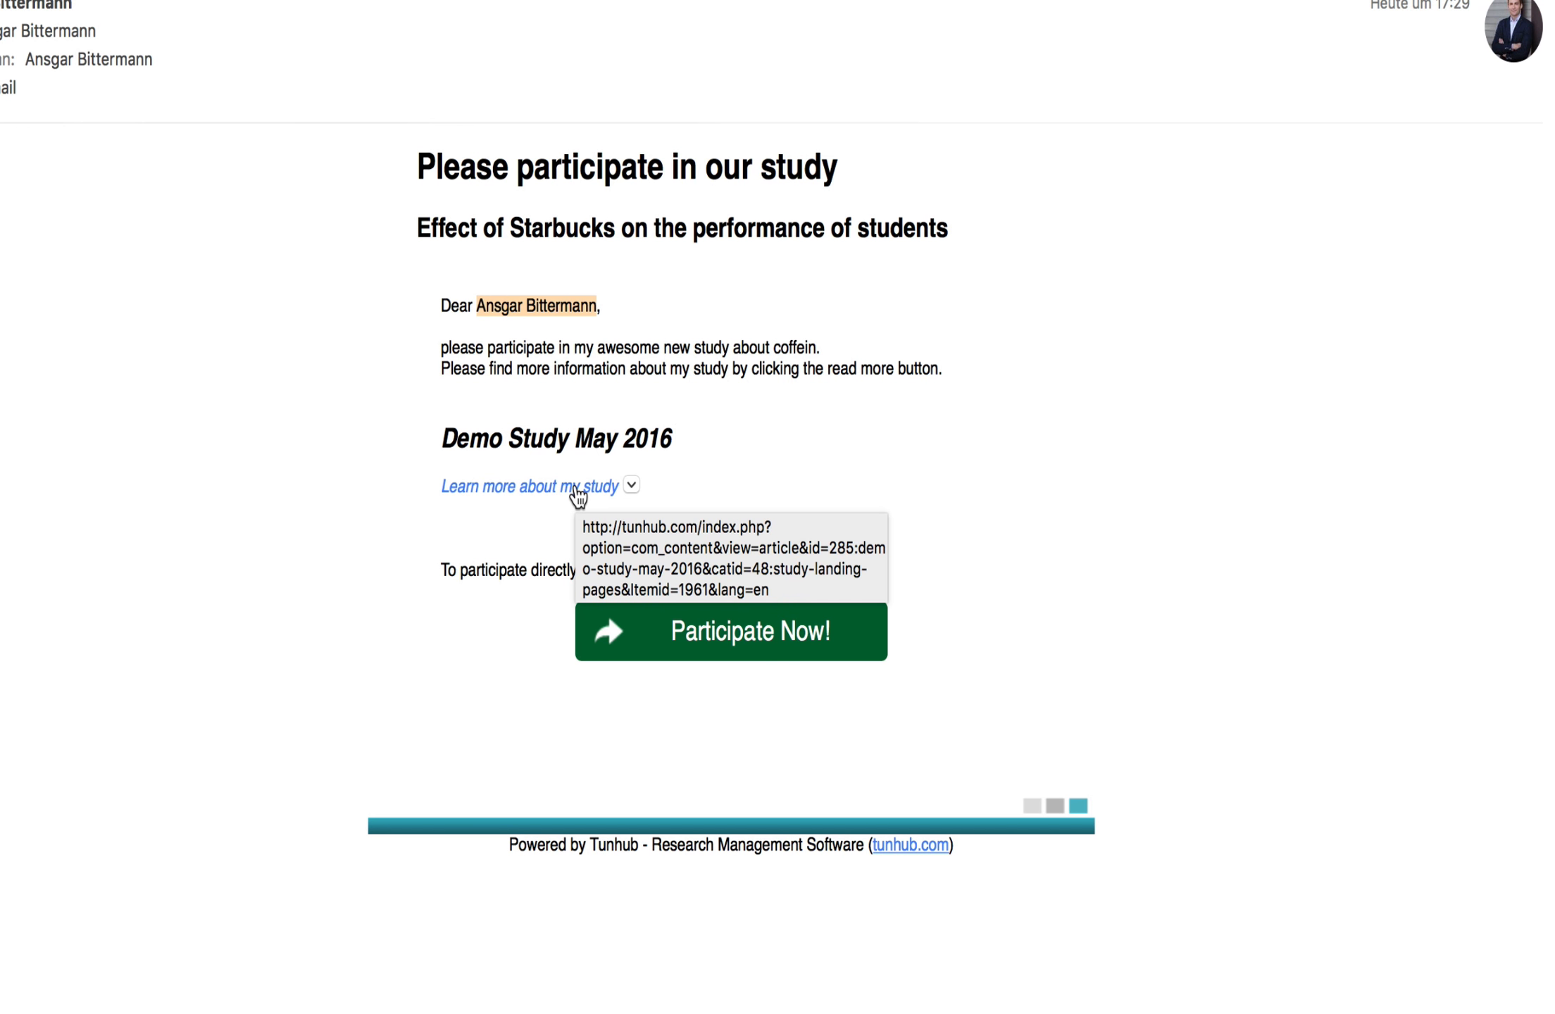
{"action": "left_click", "coordinate": [574, 487]}
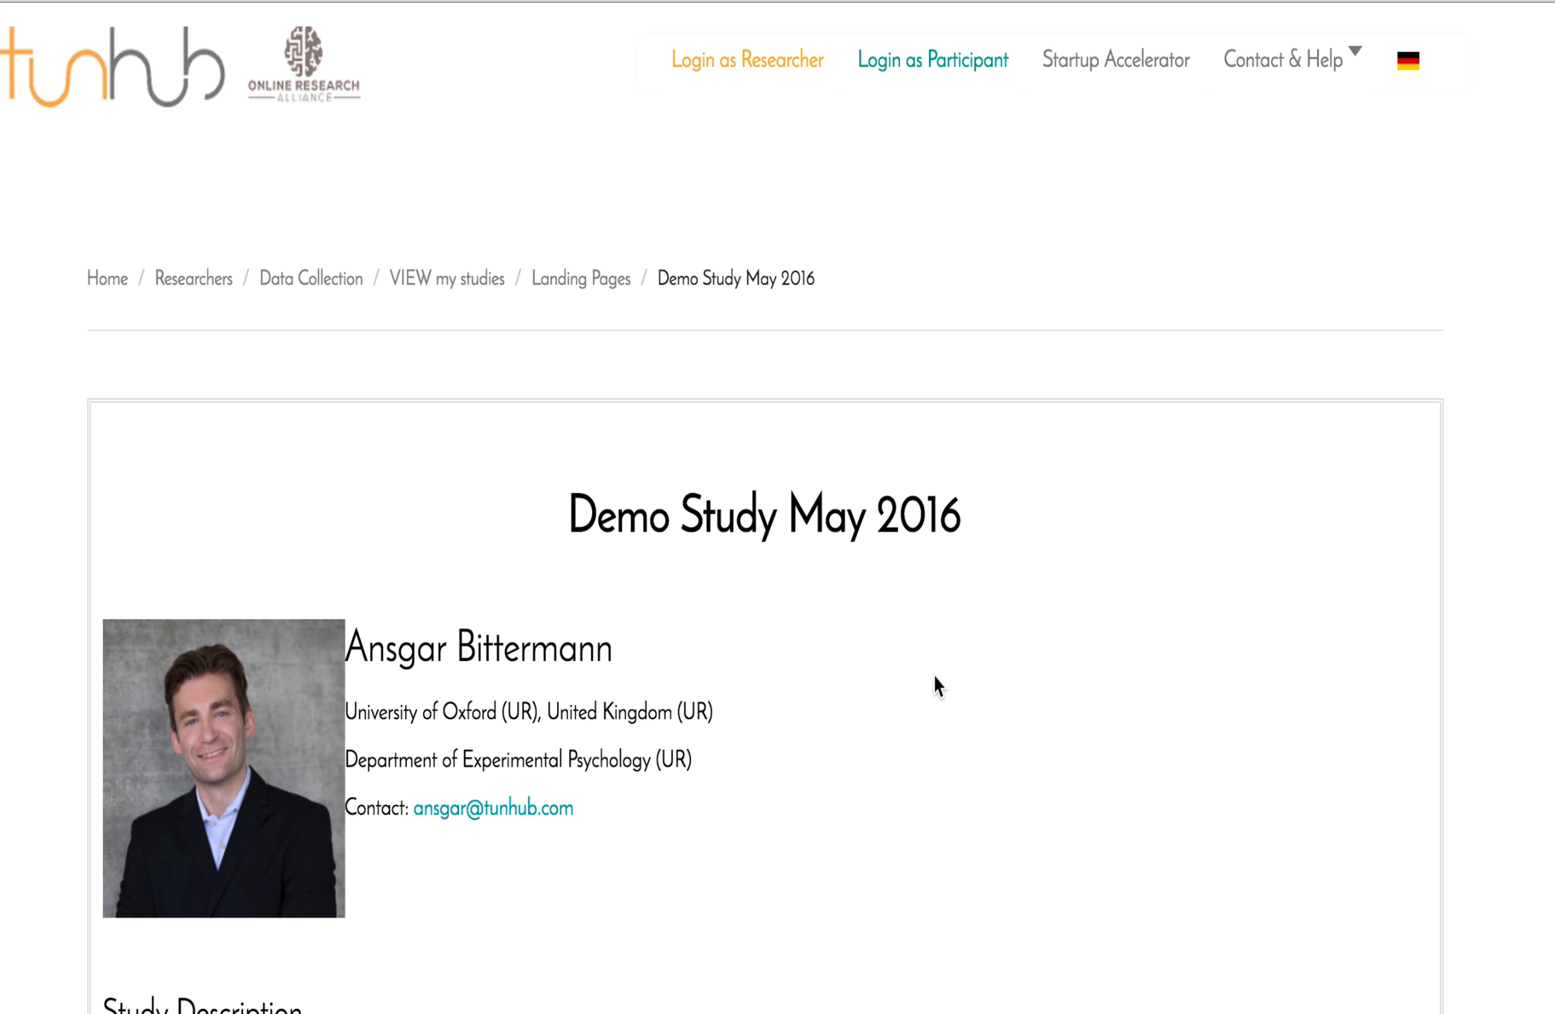
{"action": "scroll", "coordinate": [935, 678], "scroll_direction": "down", "scroll_amount": 20}
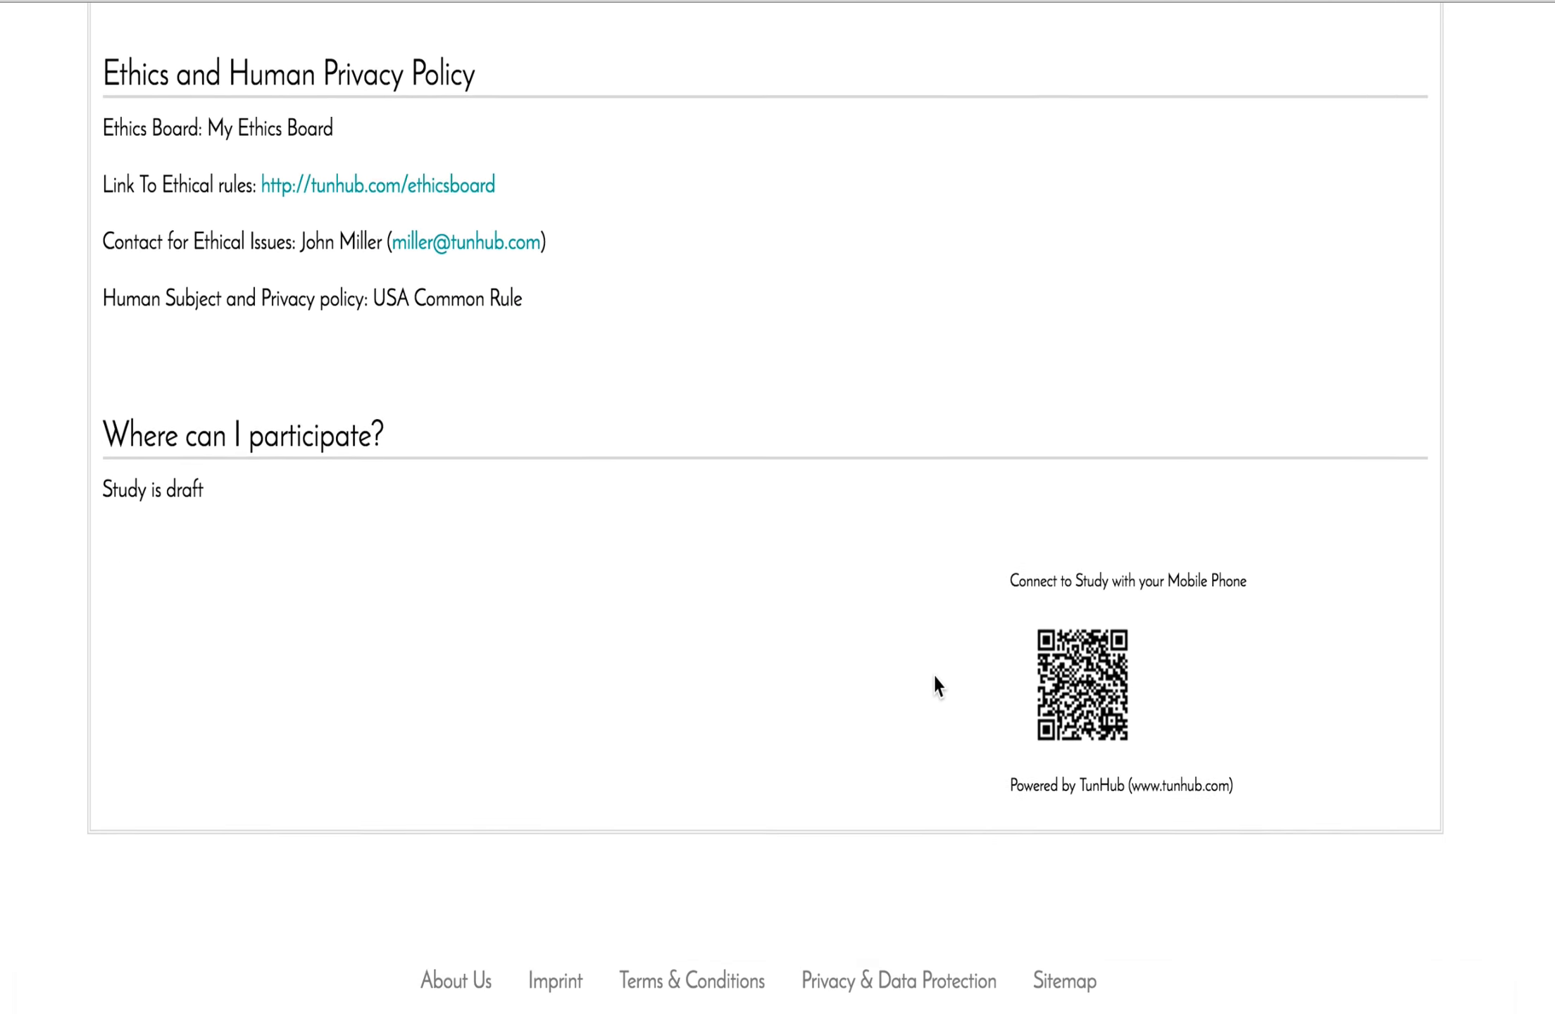
{"action": "scroll", "coordinate": [934, 676], "scroll_direction": "up", "scroll_amount": 12}
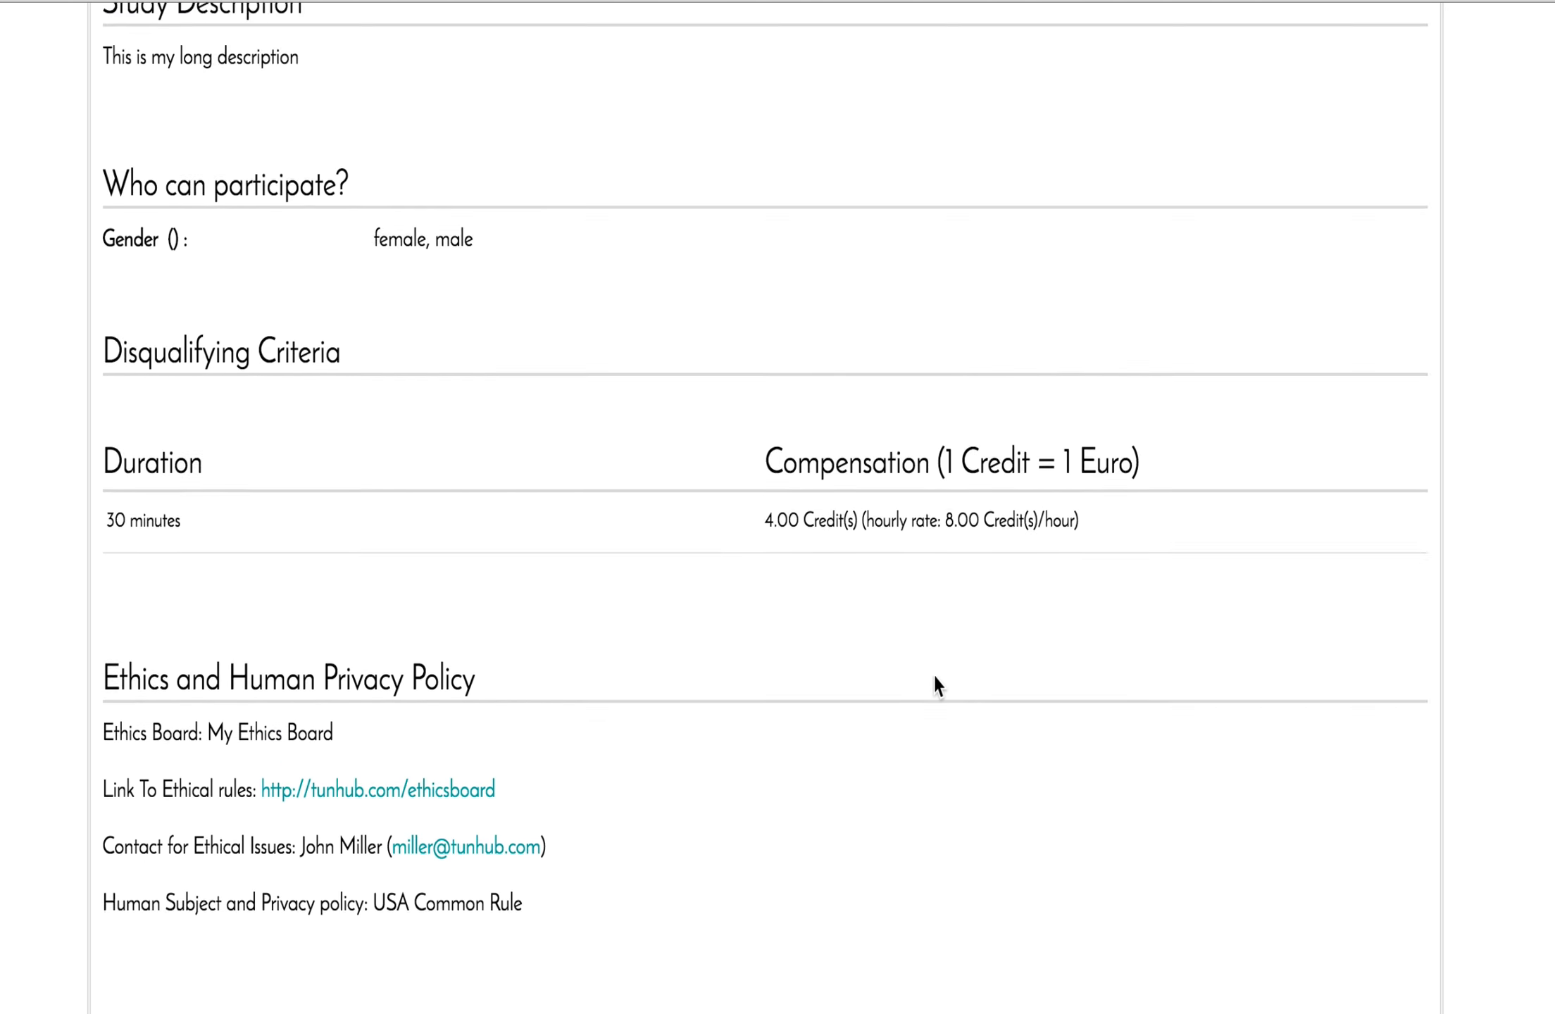
{"action": "scroll", "coordinate": [933, 673], "scroll_direction": "up", "scroll_amount": 10}
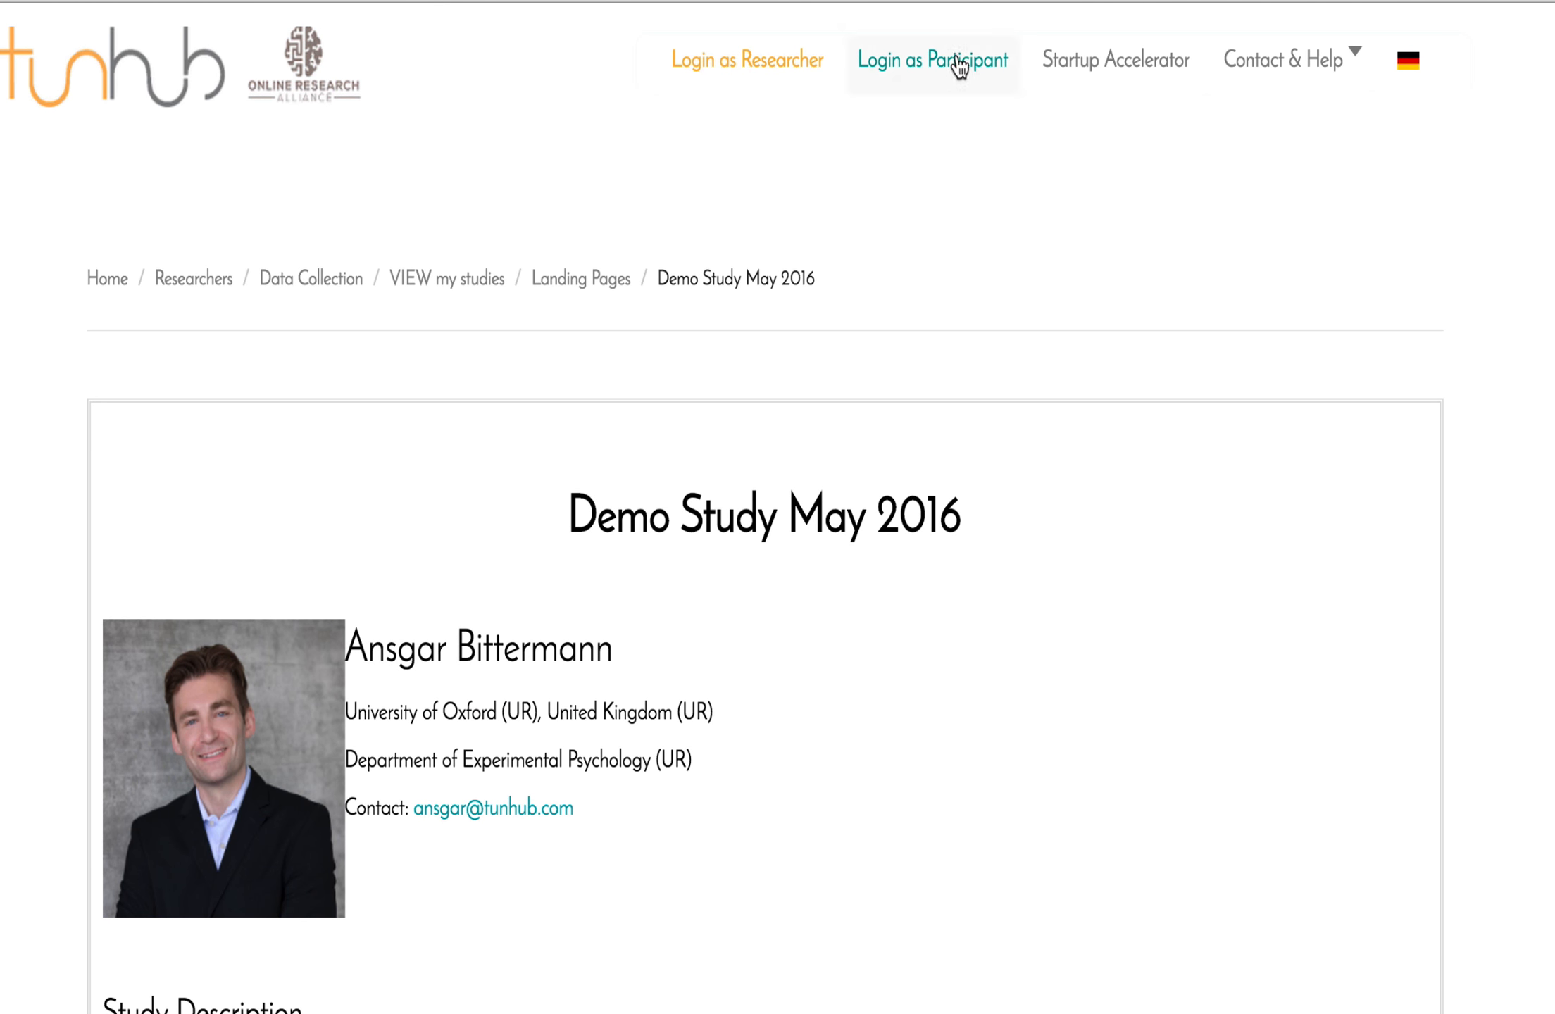
{"action": "scroll", "coordinate": [933, 807], "scroll_direction": "down", "scroll_amount": 20}
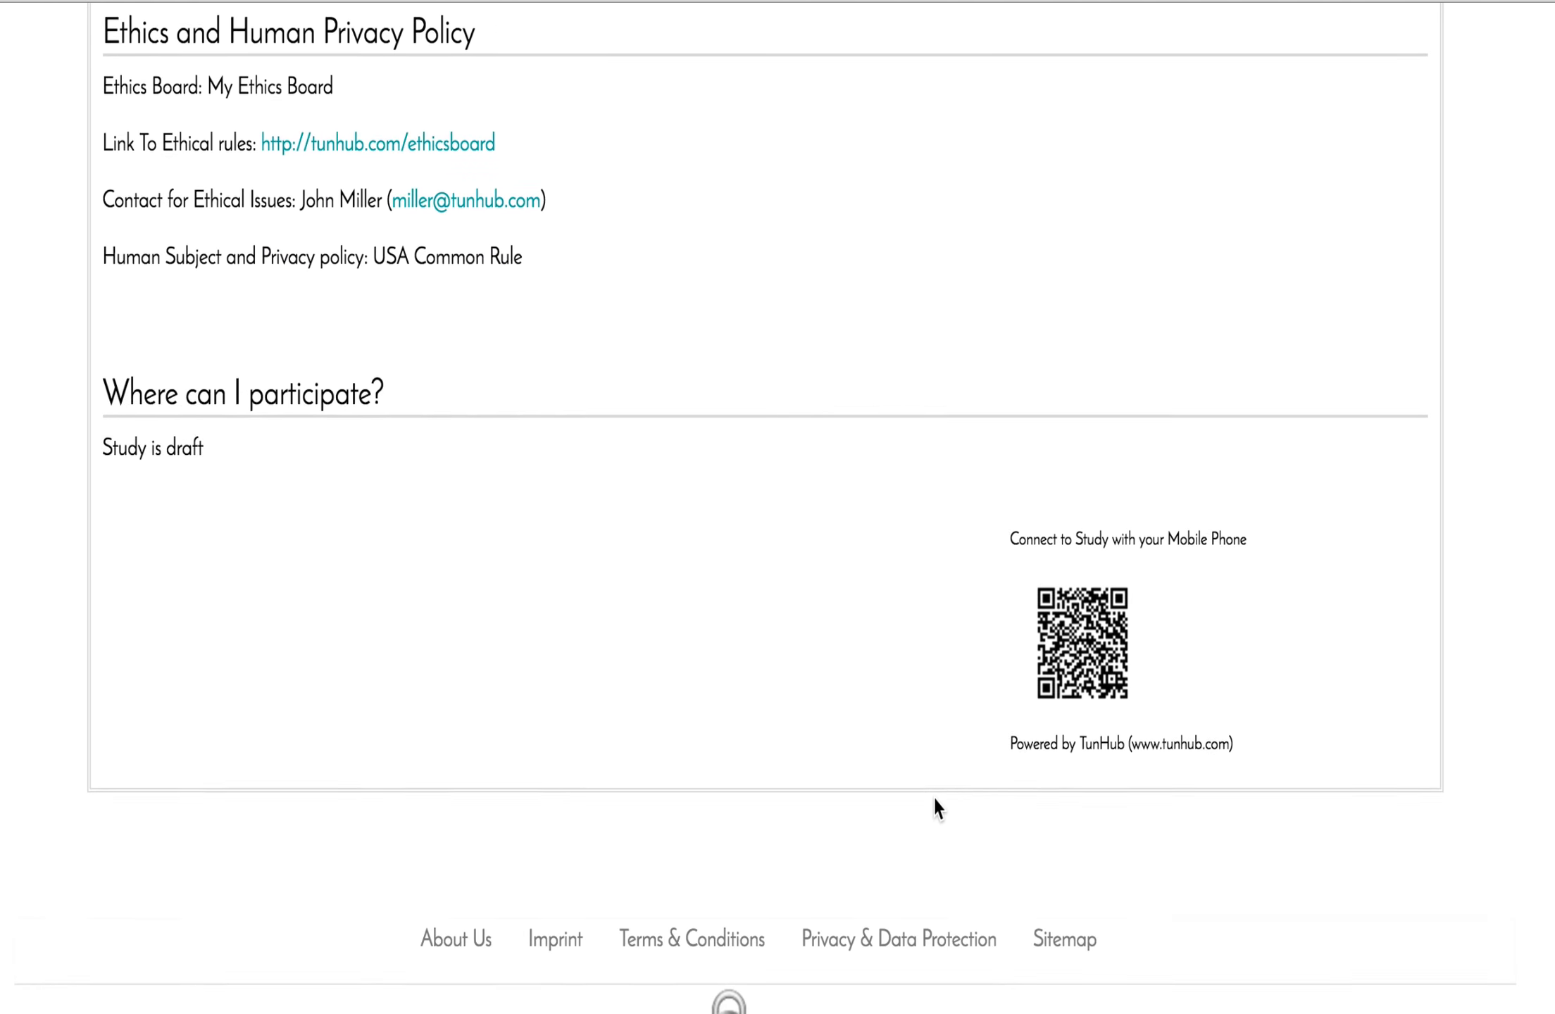
{"action": "scroll", "coordinate": [933, 794], "scroll_direction": "up", "scroll_amount": 20}
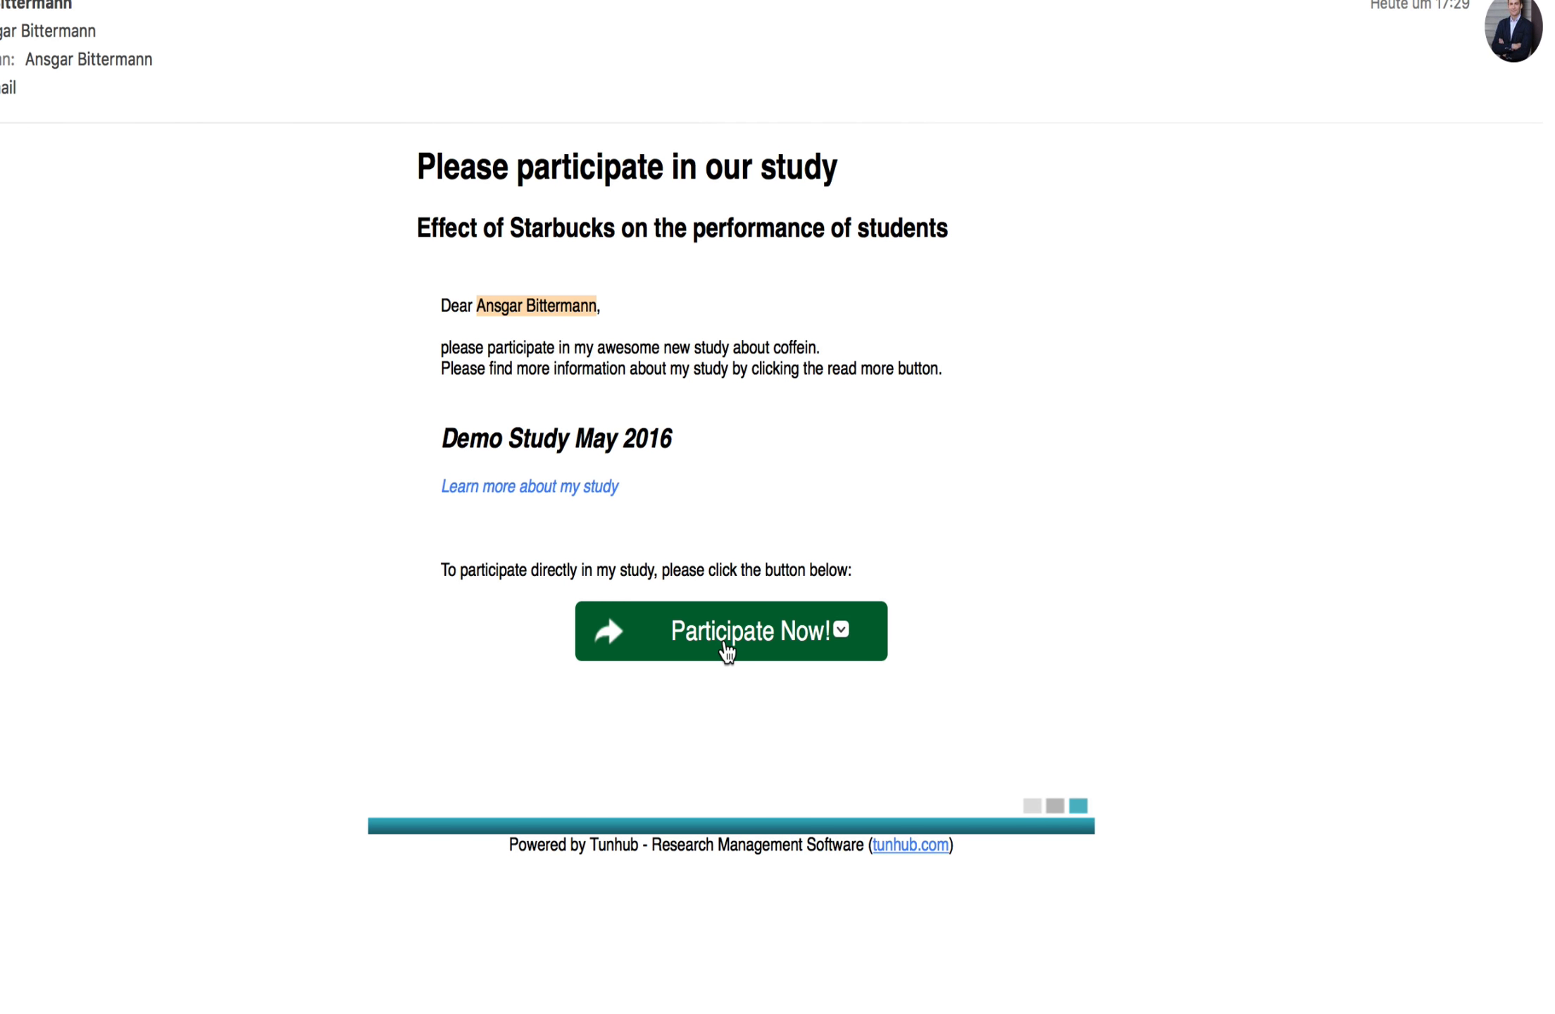
Follow the email's Participate Now! link and scroll through the Demo Study May 2016 landing page.
{"action": "left_click", "coordinate": [725, 644]}
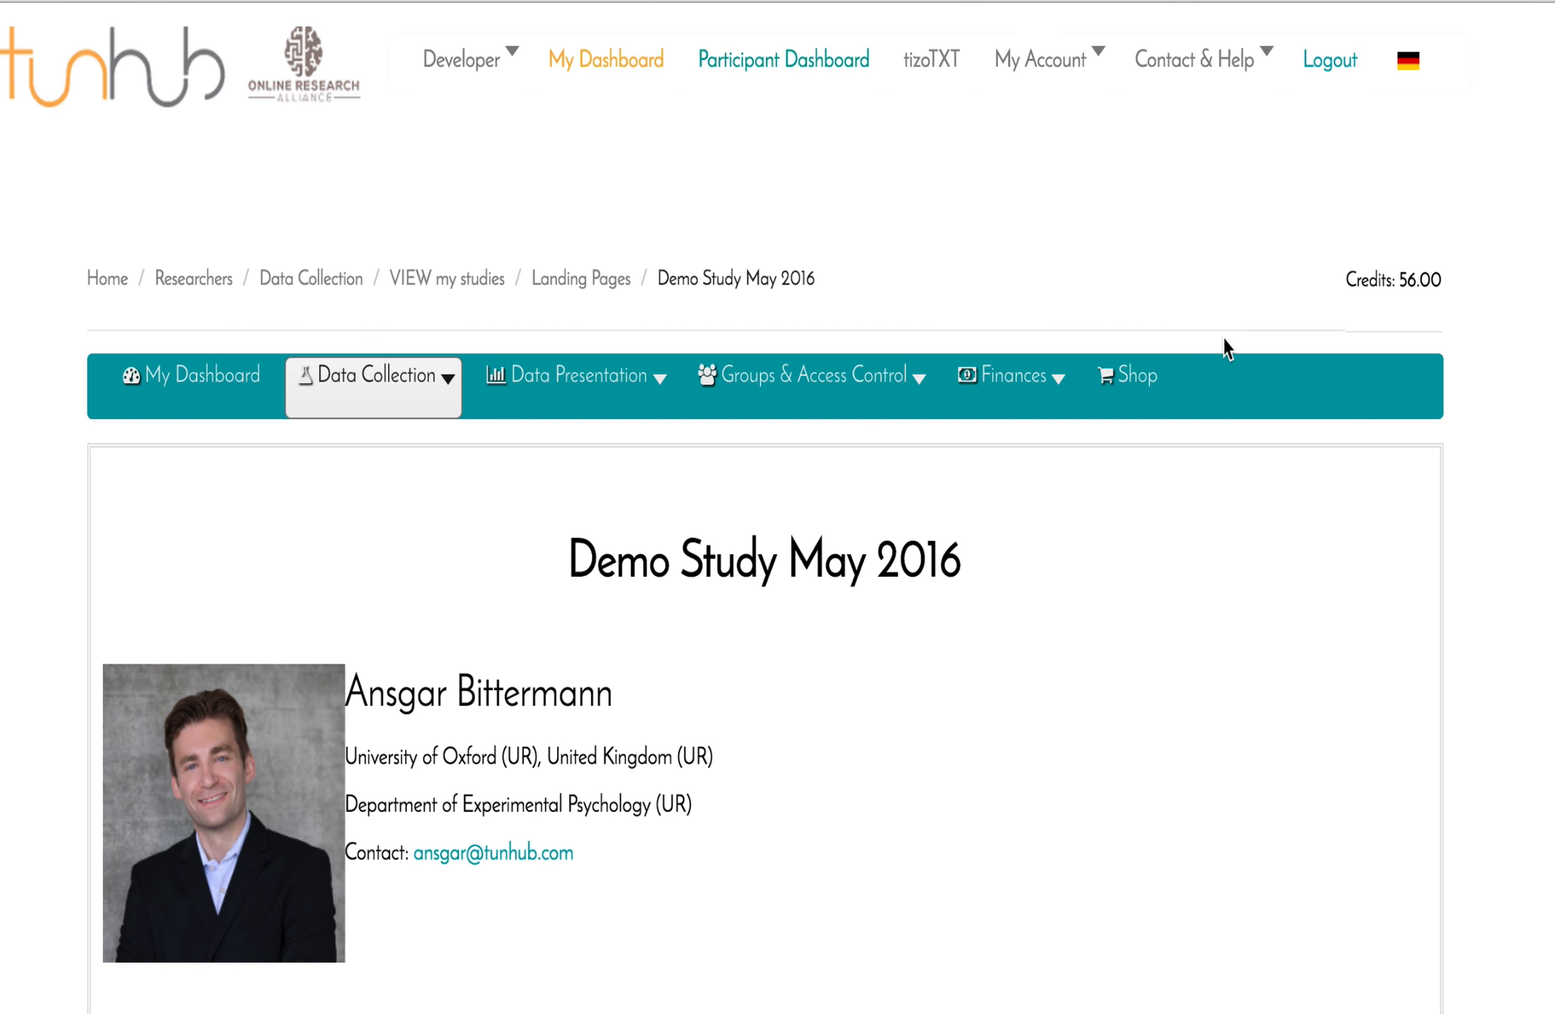
{"action": "scroll", "coordinate": [1225, 348], "scroll_direction": "down", "scroll_amount": 5}
{"action": "scroll", "coordinate": [1225, 349], "scroll_direction": "down", "scroll_amount": 8}
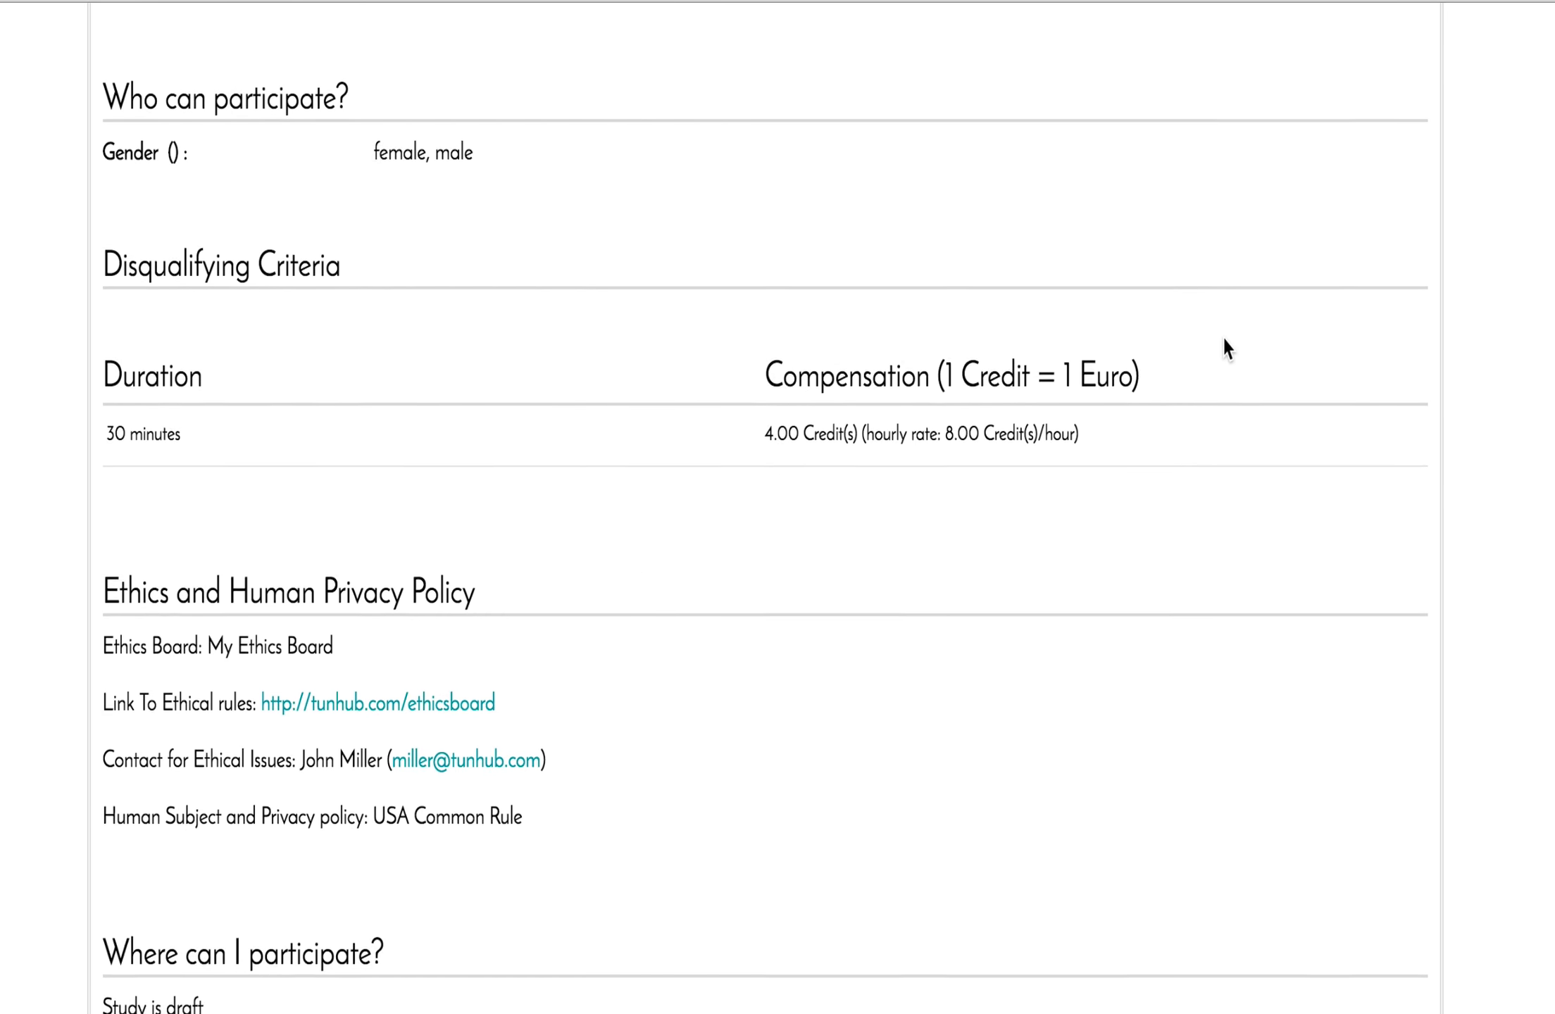
{"action": "scroll", "coordinate": [1224, 348], "scroll_direction": "up", "scroll_amount": 4}
{"action": "scroll", "coordinate": [1224, 341], "scroll_direction": "down", "scroll_amount": 10}
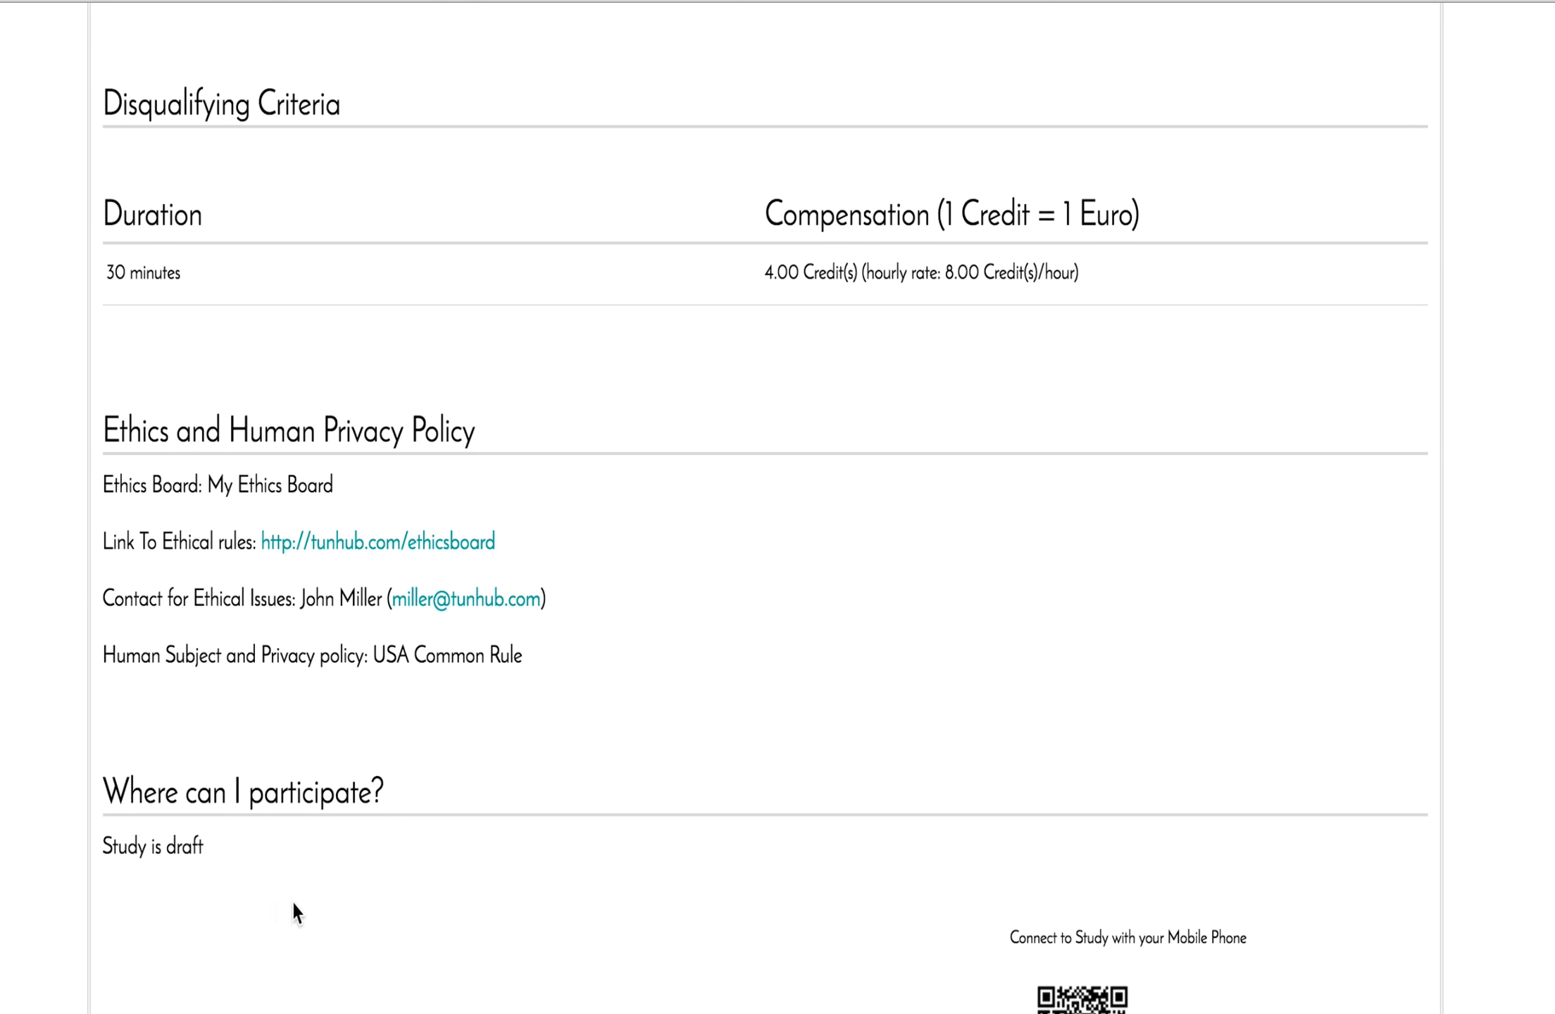
{"action": "scroll", "coordinate": [292, 902], "scroll_direction": "down", "scroll_amount": 2}
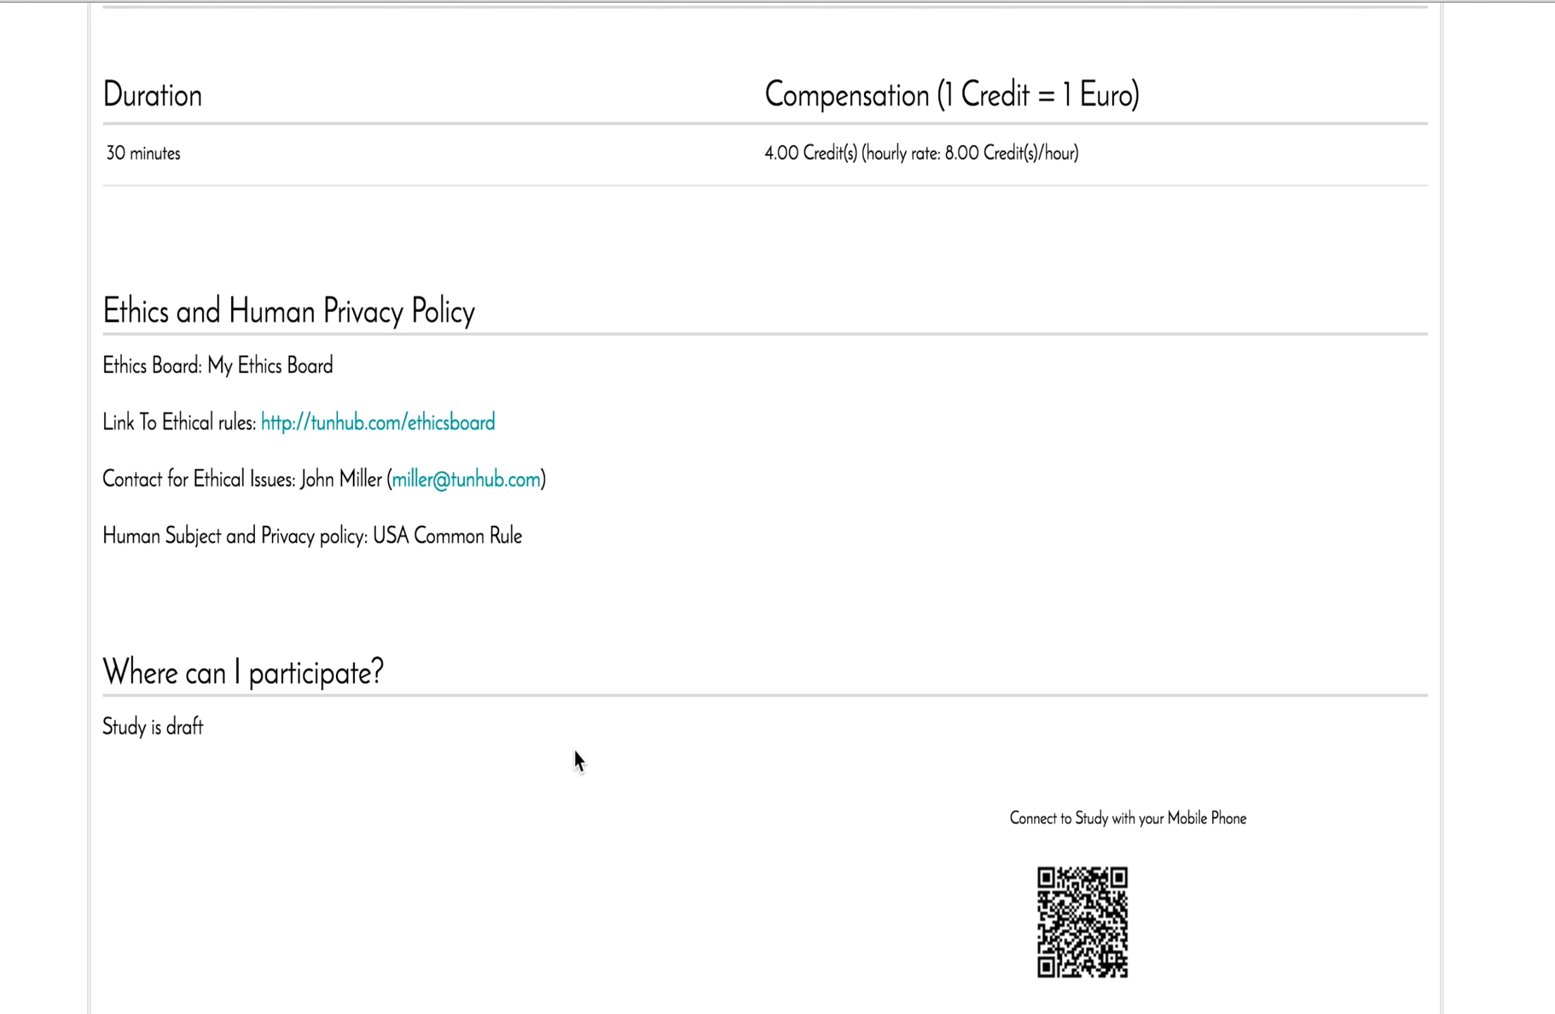
{"action": "scroll", "coordinate": [573, 757], "scroll_direction": "up", "scroll_amount": 15}
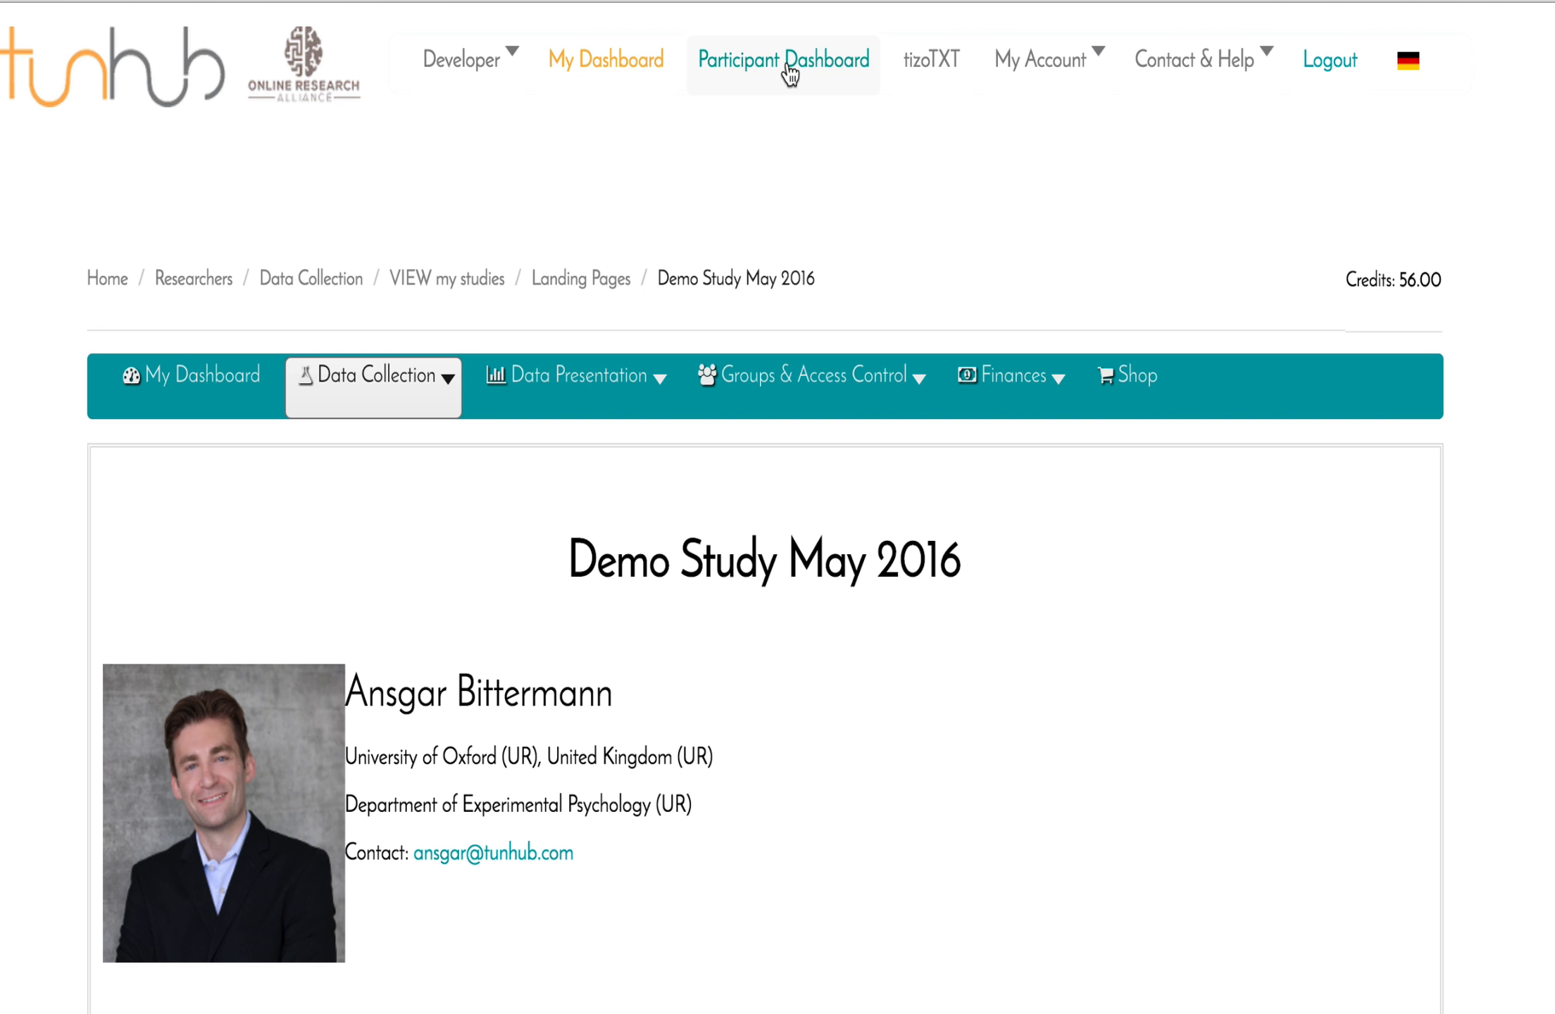
Open the Participant Dashboard and review its 5 study selection questions and 56.00 credits.
{"action": "left_click", "coordinate": [789, 67]}
{"action": "scroll", "coordinate": [802, 475], "scroll_direction": "down", "scroll_amount": 5}
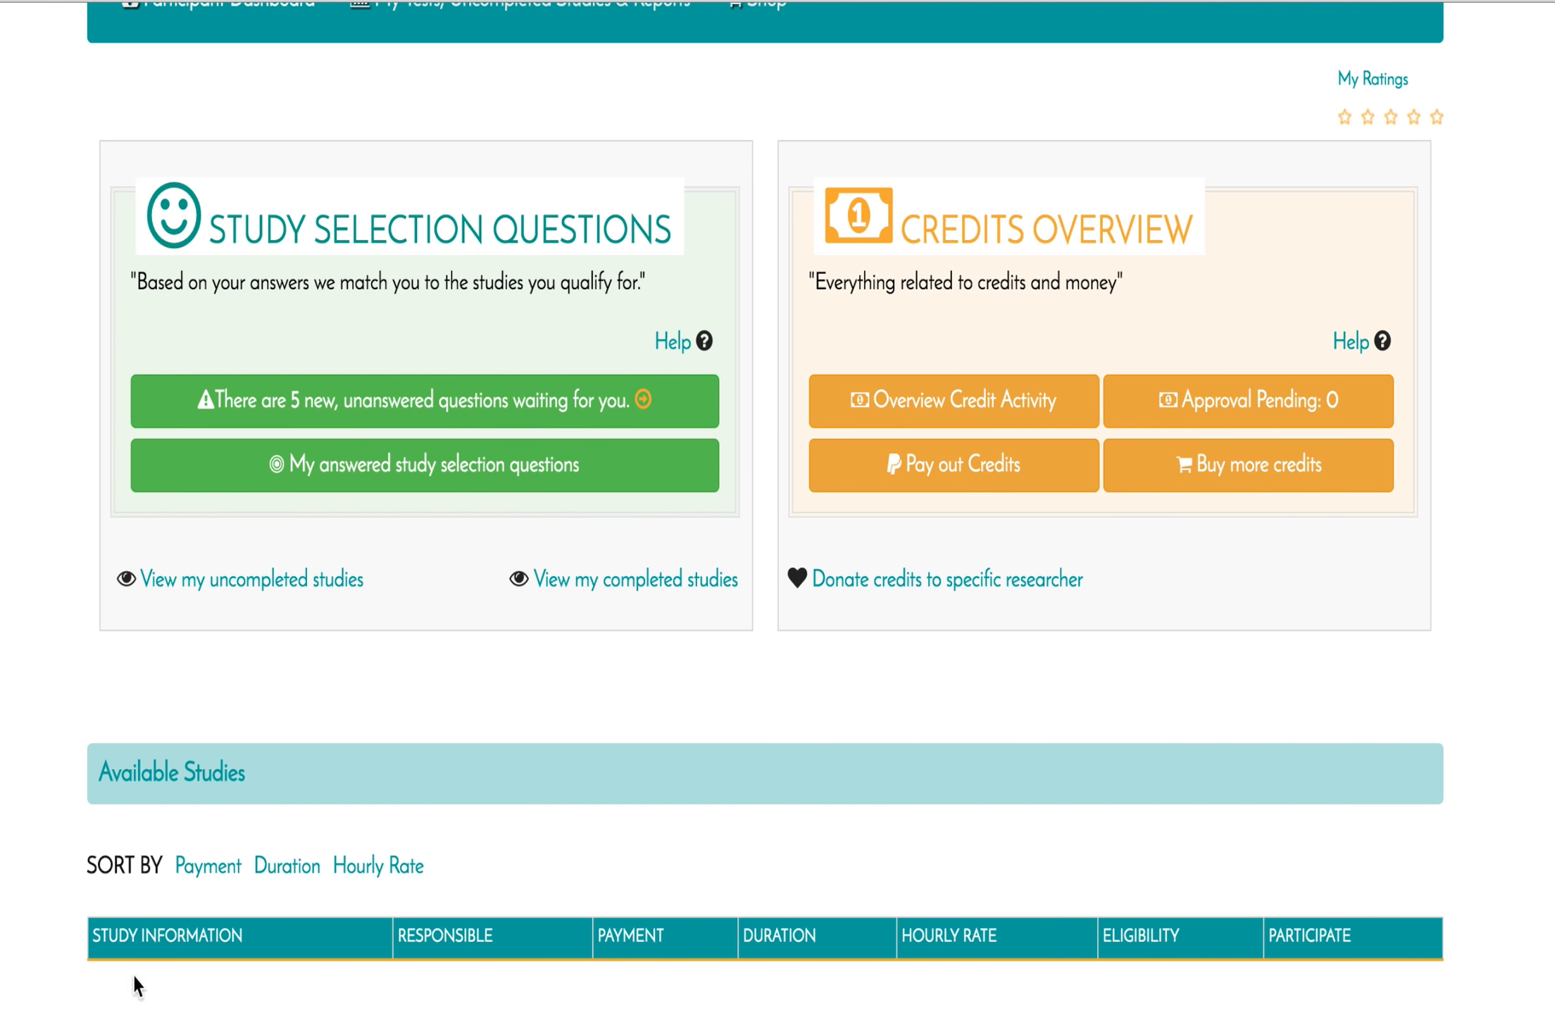
{"action": "scroll", "coordinate": [1134, 1003], "scroll_direction": "down", "scroll_amount": 1}
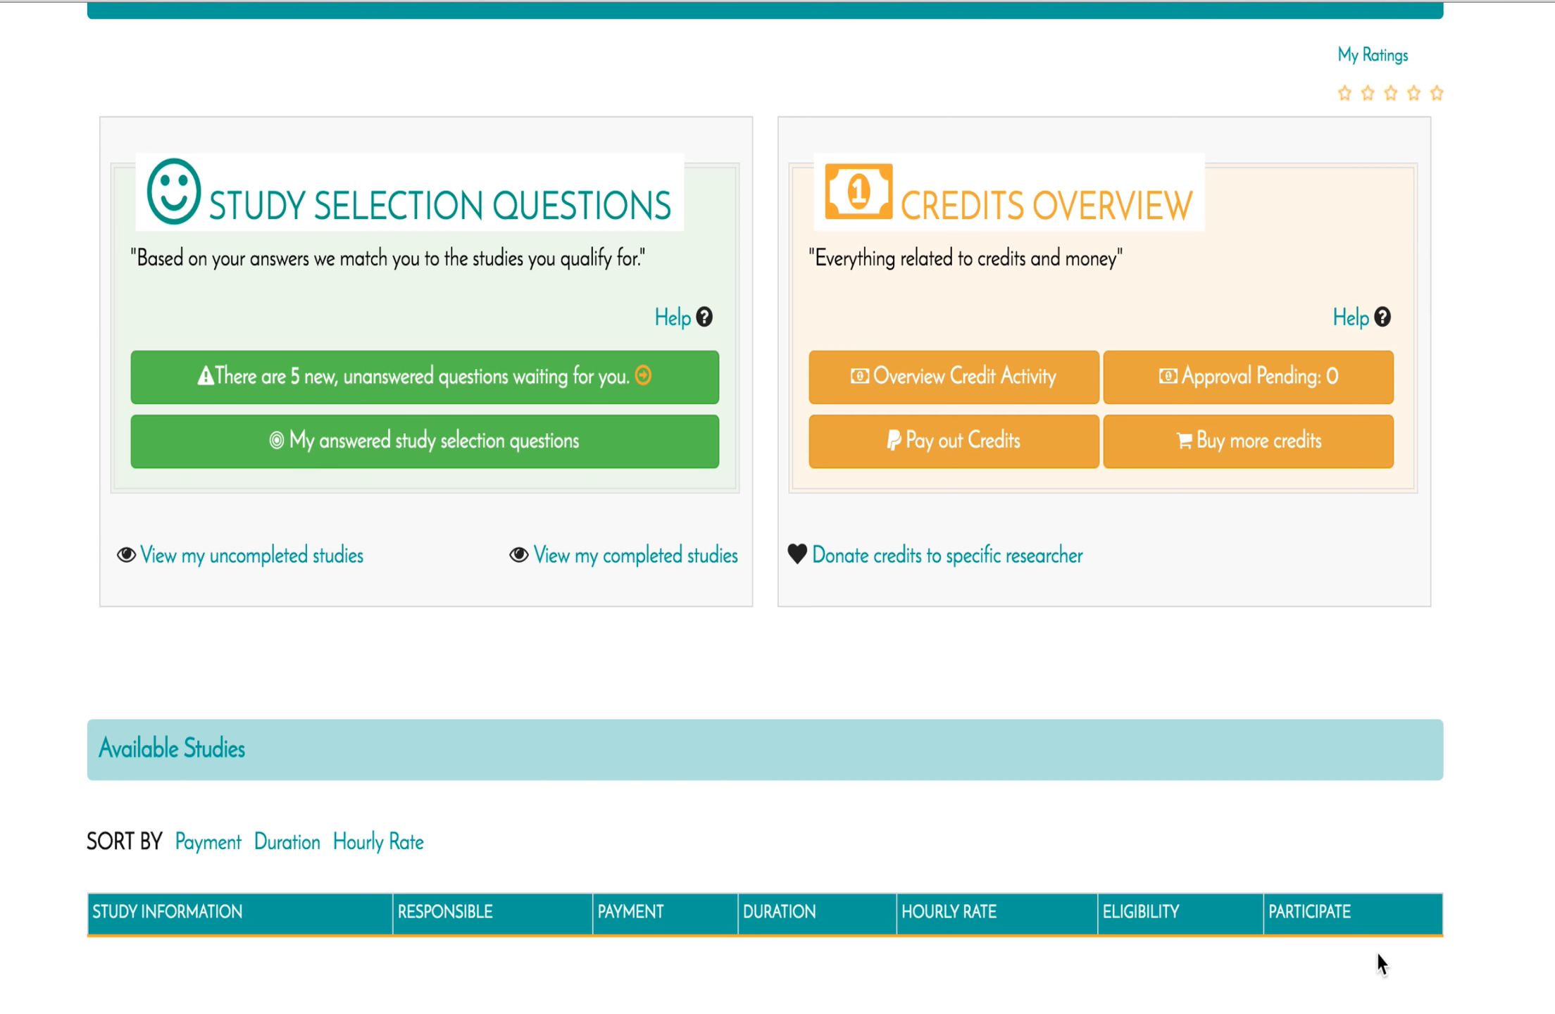
{"action": "scroll", "coordinate": [1377, 964], "scroll_direction": "up", "scroll_amount": 2}
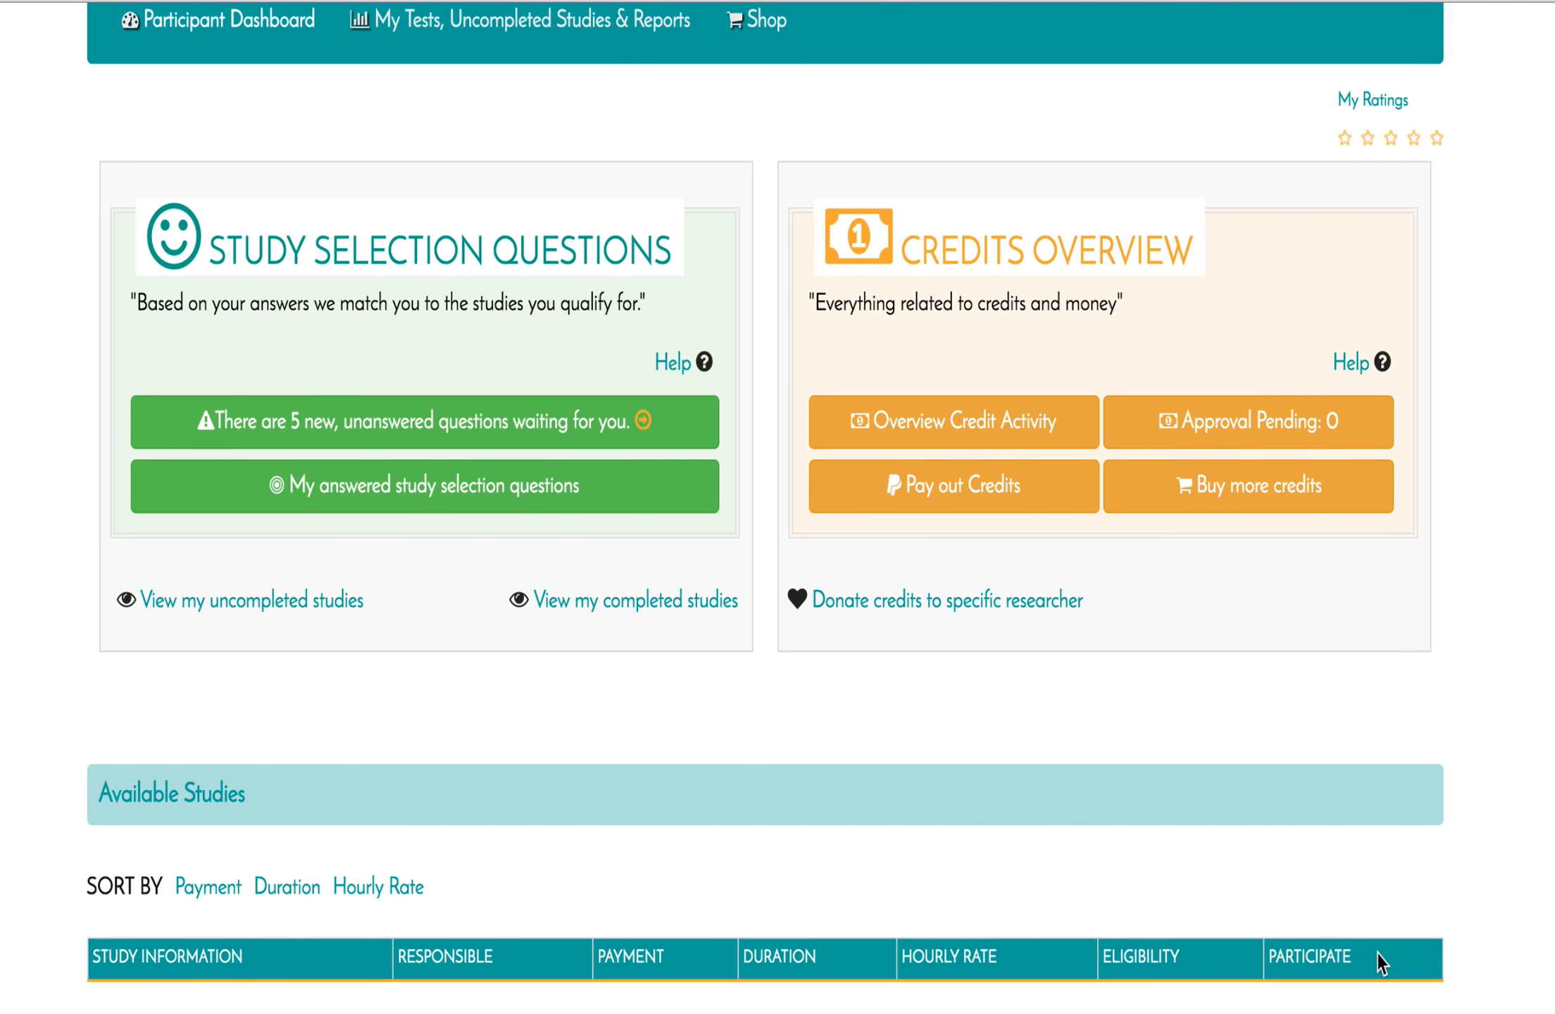
{"action": "scroll", "coordinate": [1376, 952], "scroll_direction": "up", "scroll_amount": 1}
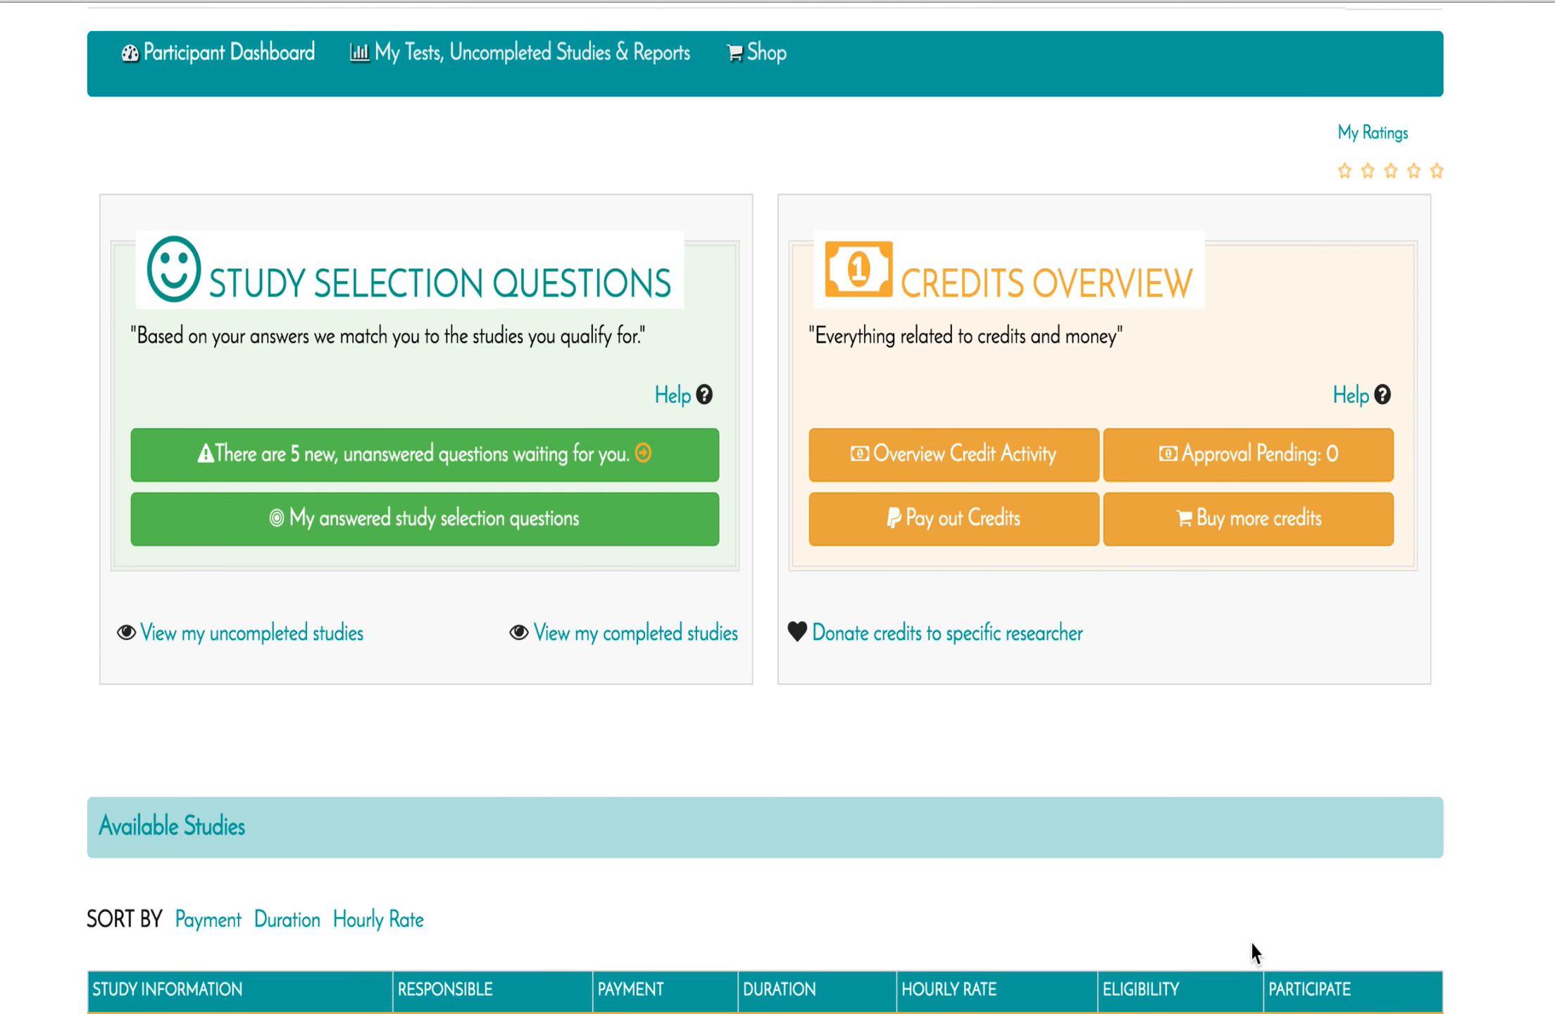
{"action": "scroll", "coordinate": [1250, 940], "scroll_direction": "up", "scroll_amount": 5}
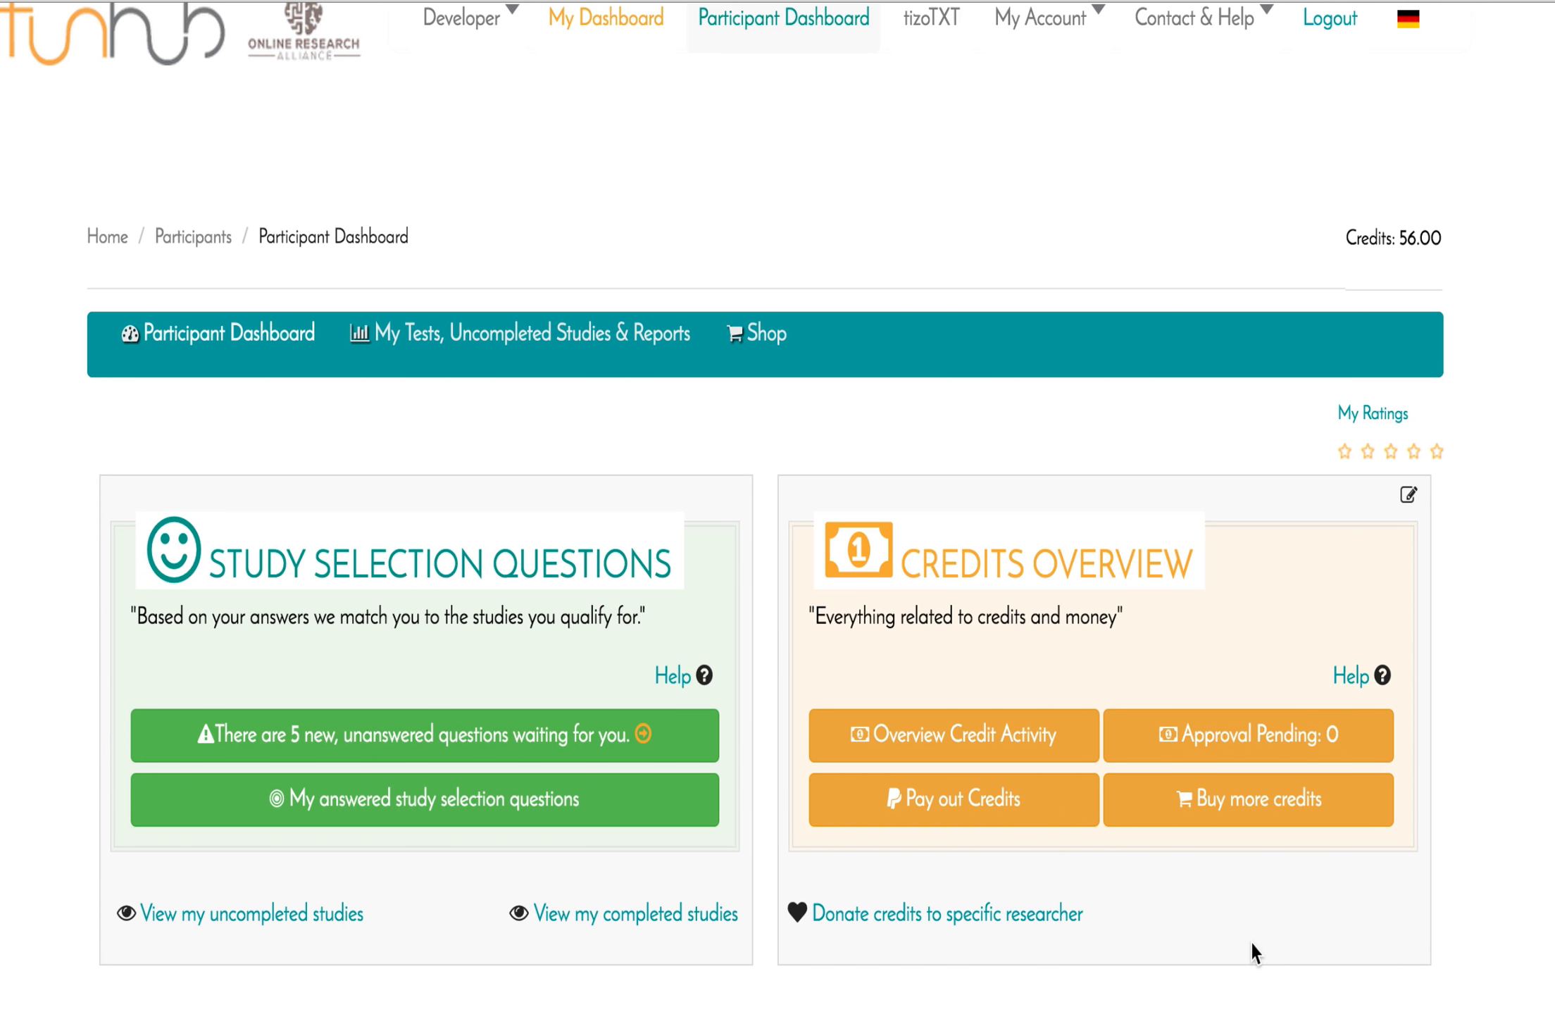
Return to My Dashboard and expand the Groups & Access Control menu.
{"action": "left_click", "coordinate": [633, 46]}
{"action": "scroll", "coordinate": [704, 347], "scroll_direction": "down", "scroll_amount": 4}
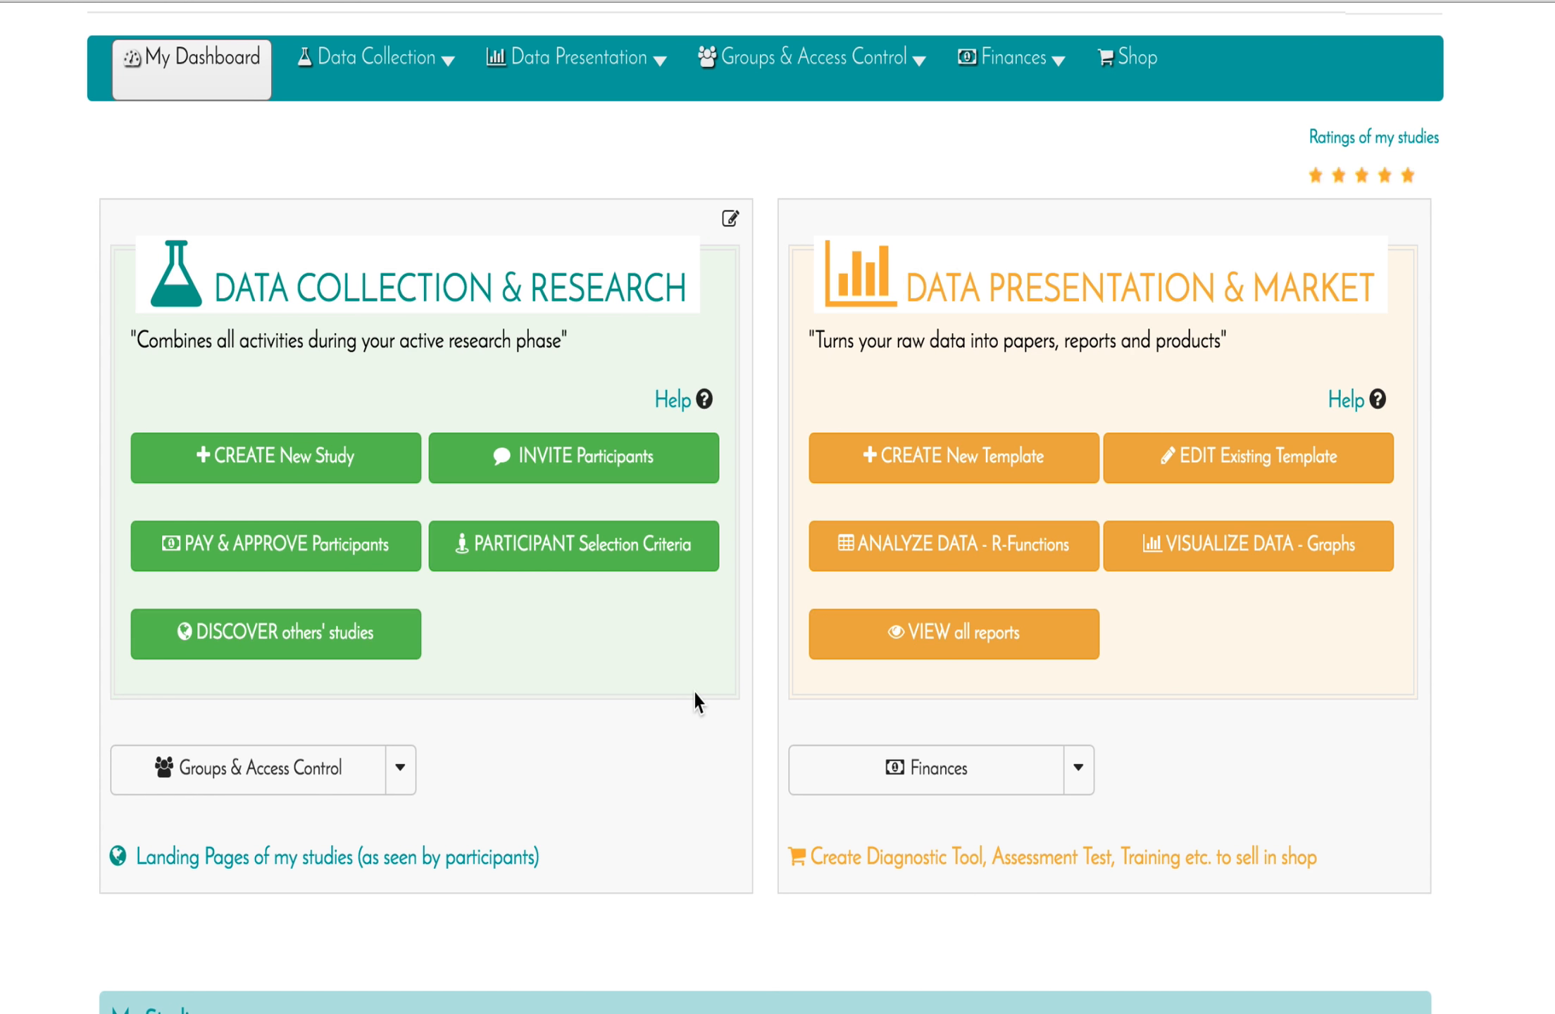
{"action": "left_click", "coordinate": [816, 58]}
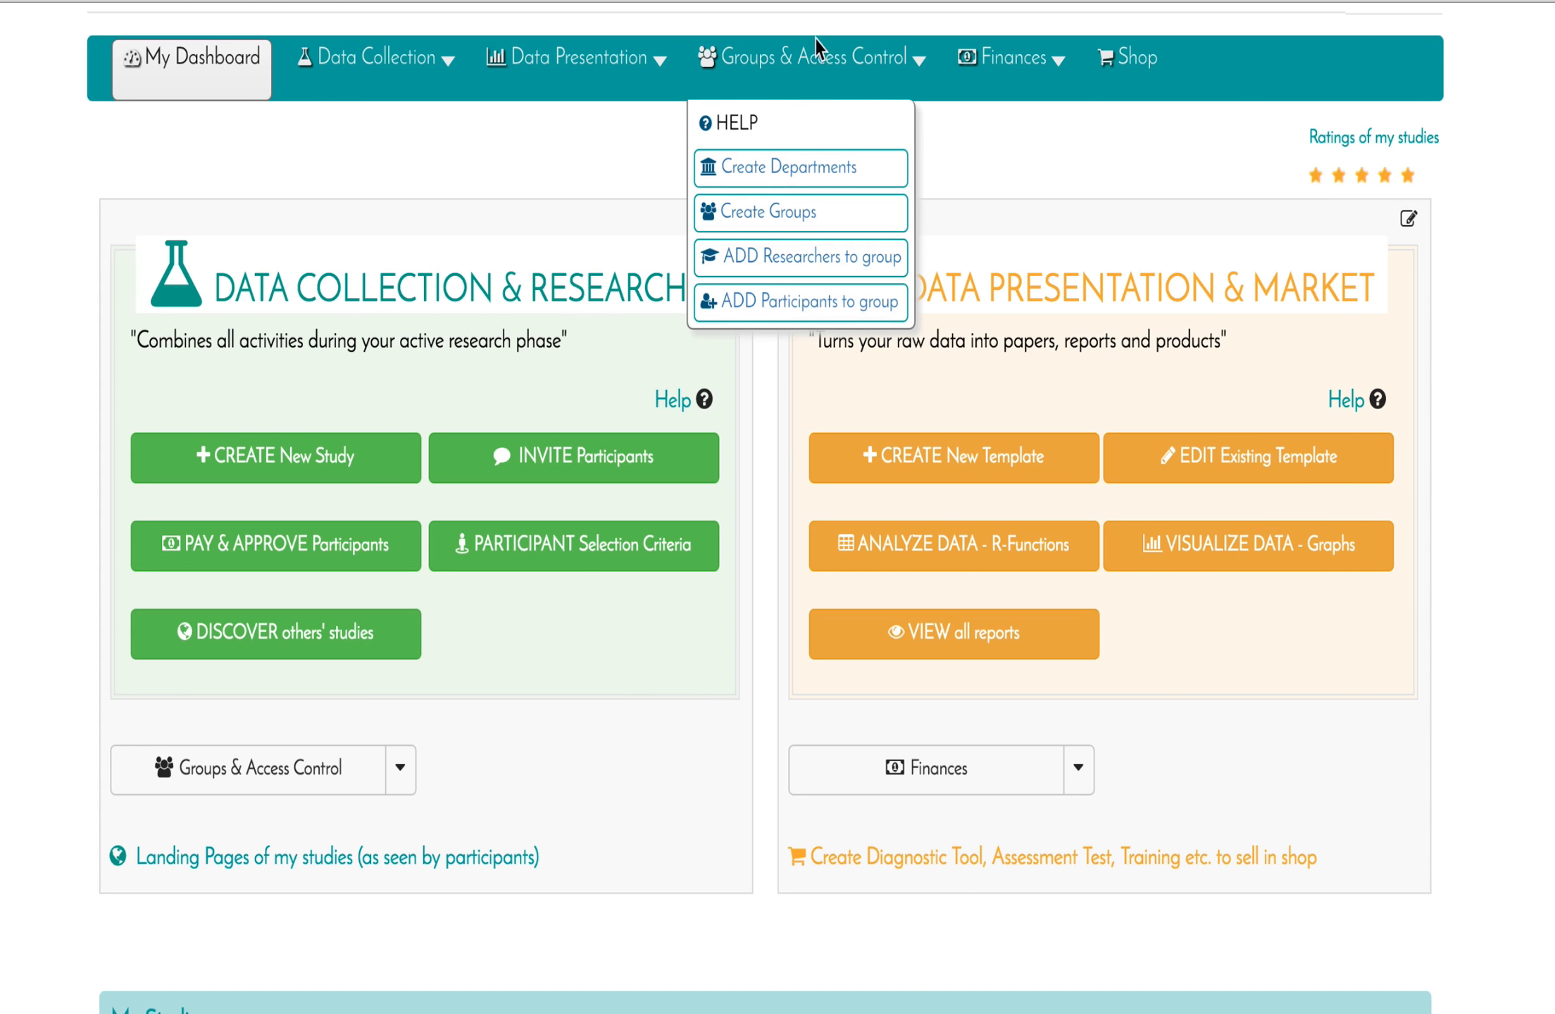